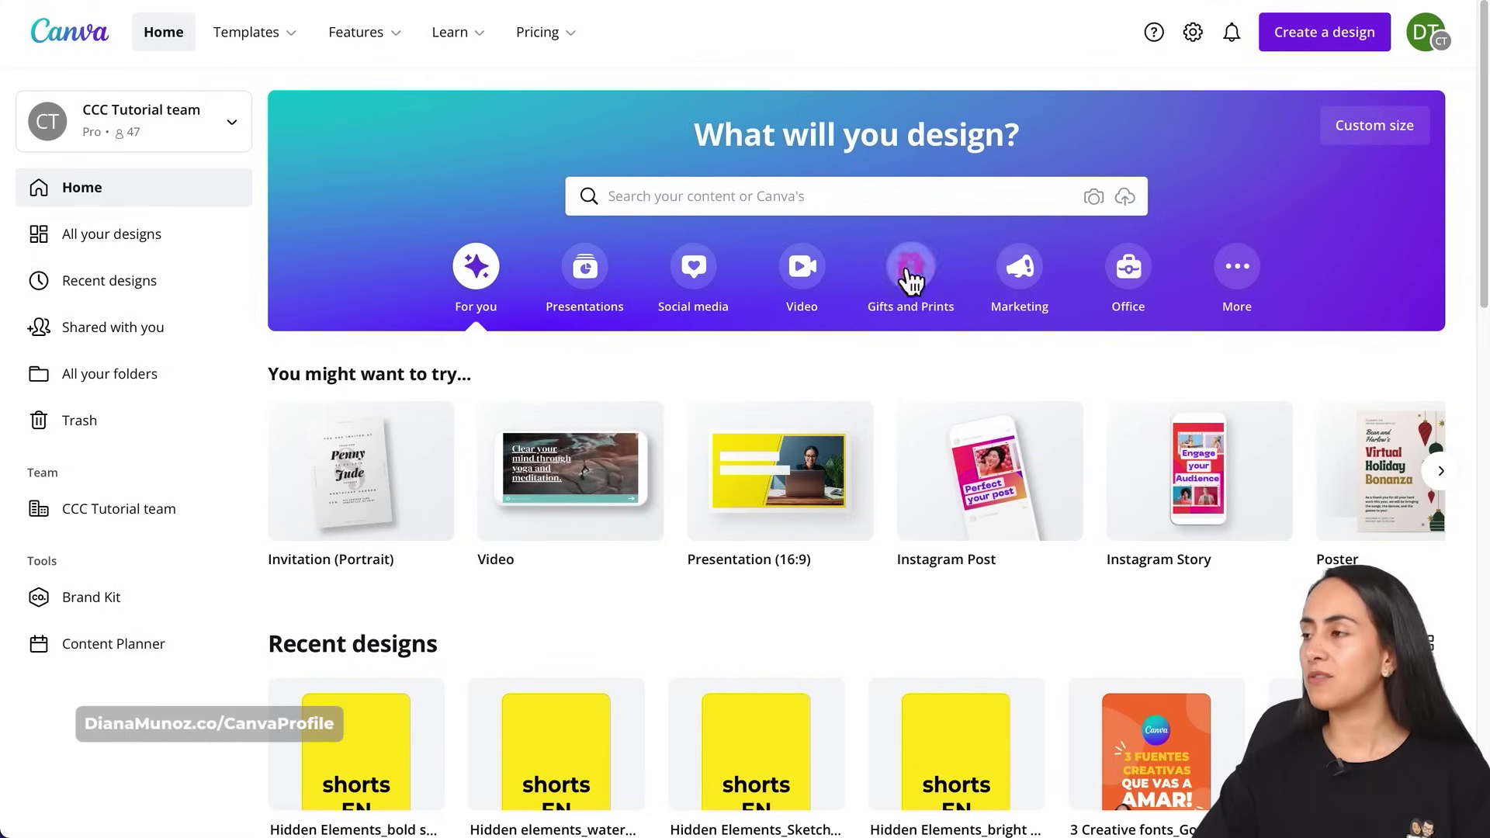
Create a blank 1920 × 1080 px Video design from the video design types.
click(821, 286)
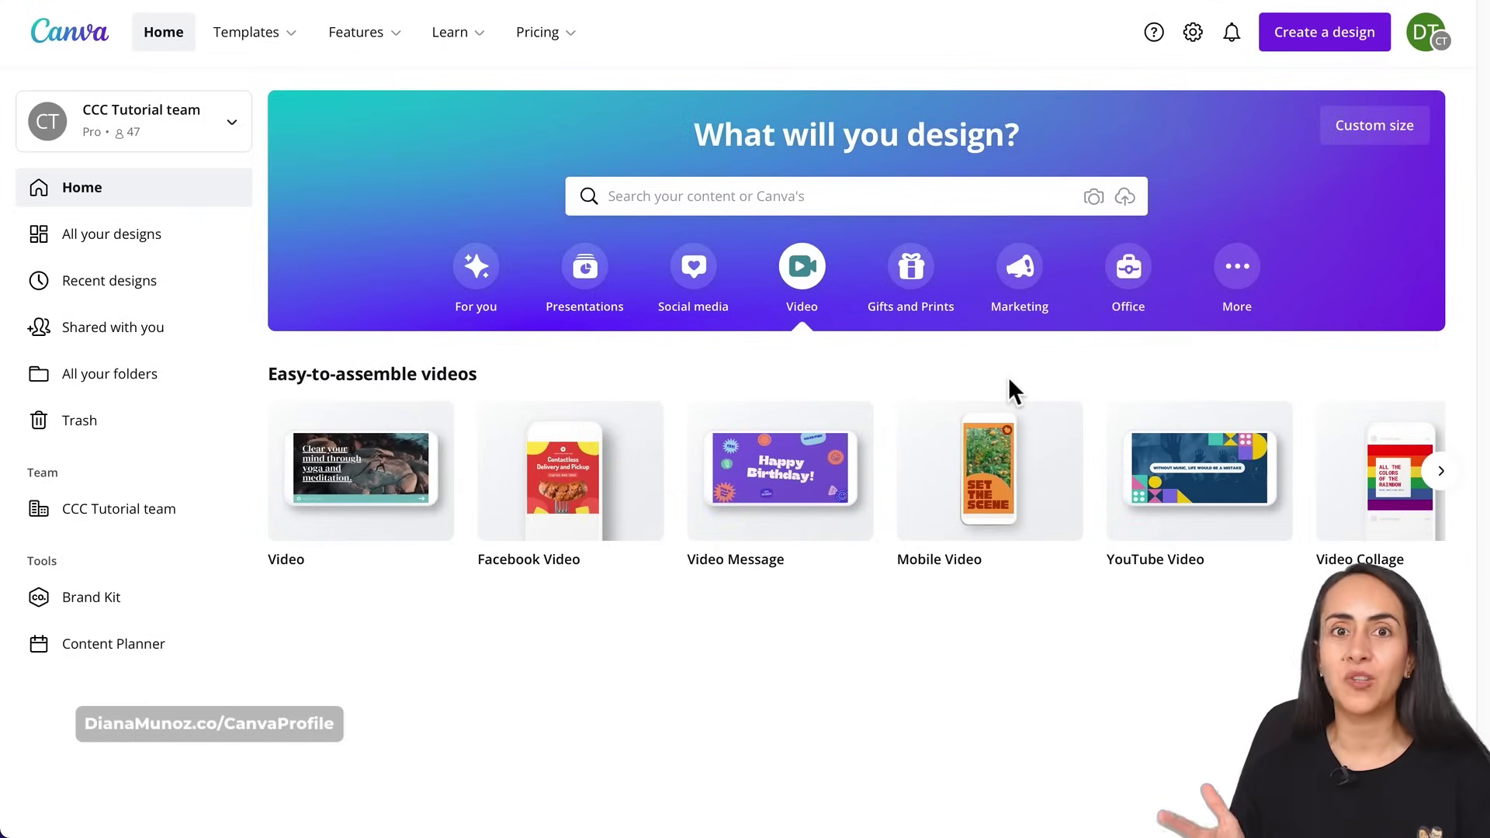
mouse_move(384, 485)
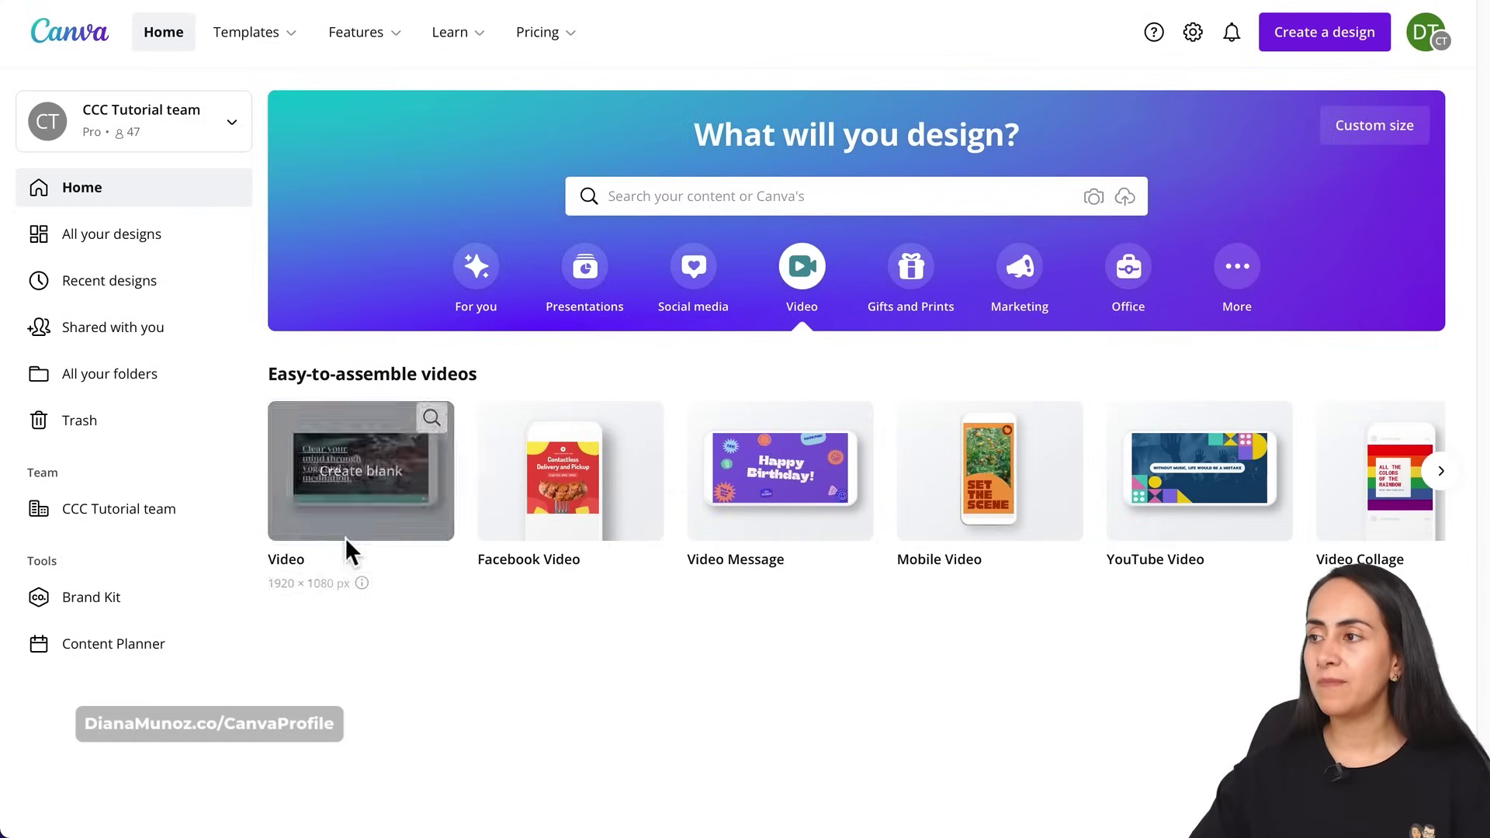
click(353, 488)
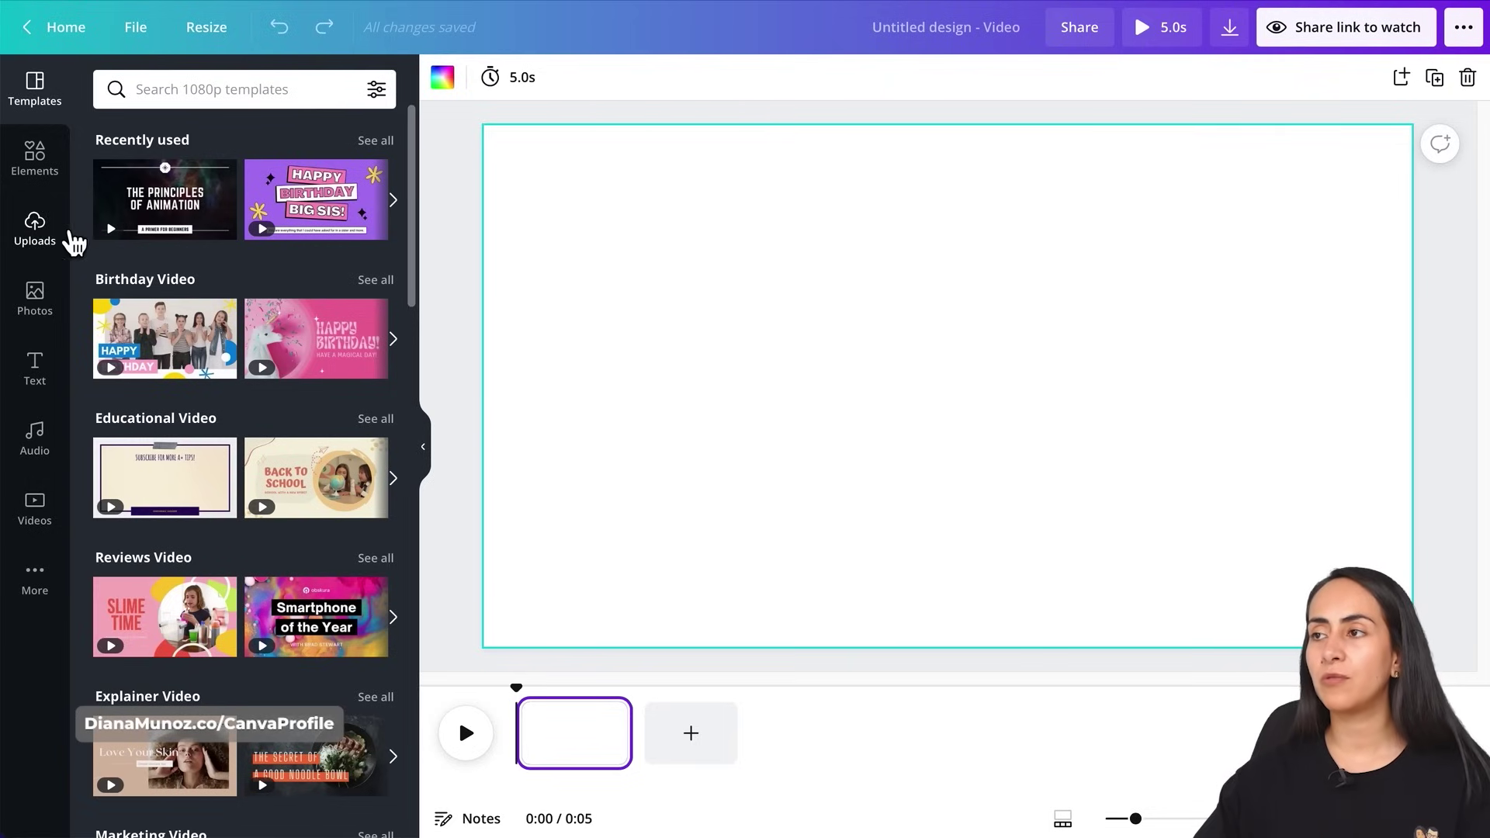
Fill the blank page with the first uploaded 20.6-second video clip.
click(41, 246)
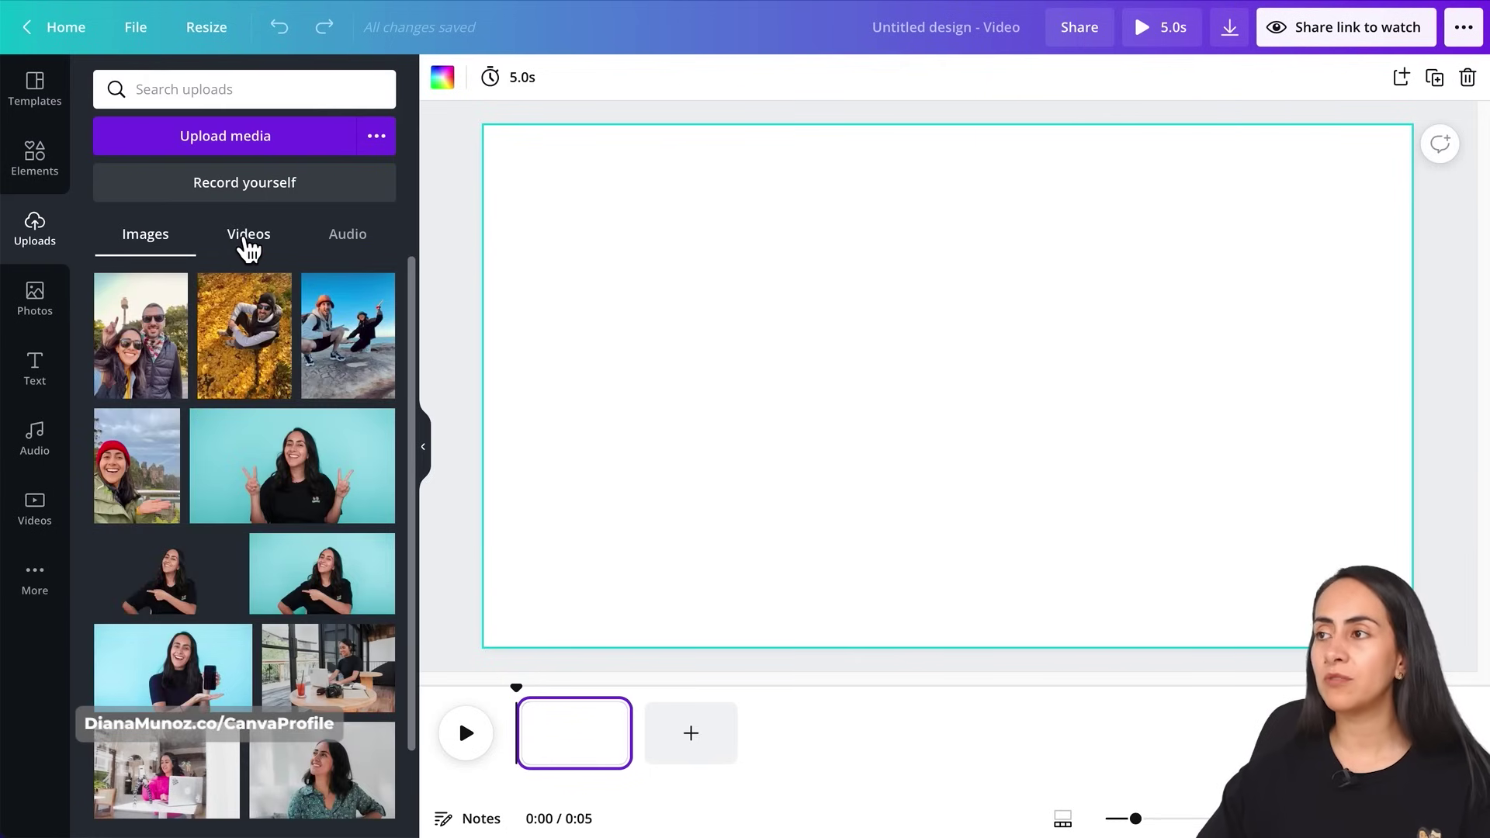
click(250, 237)
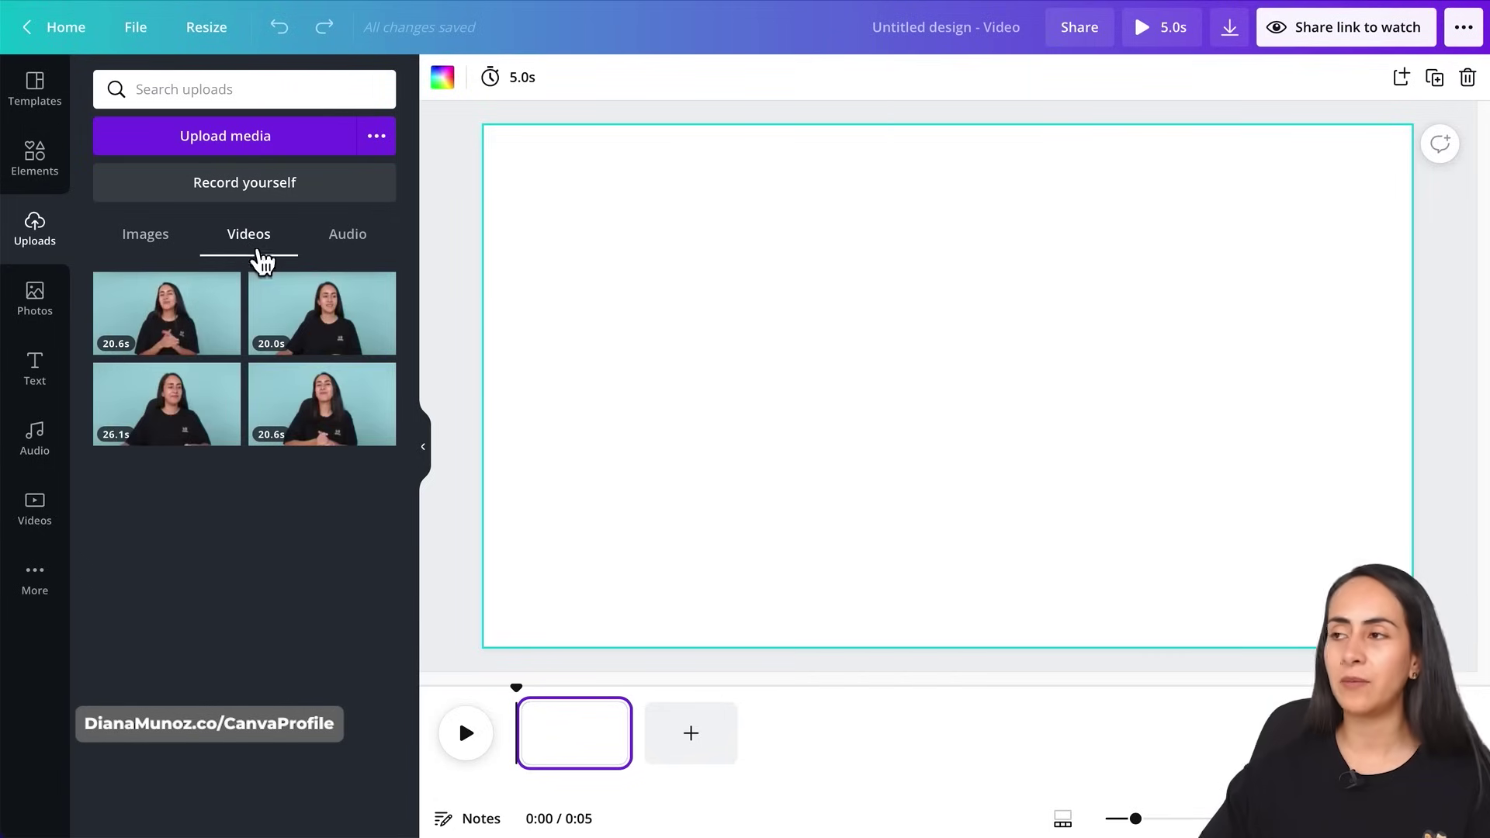
drag(201, 319, 511, 321)
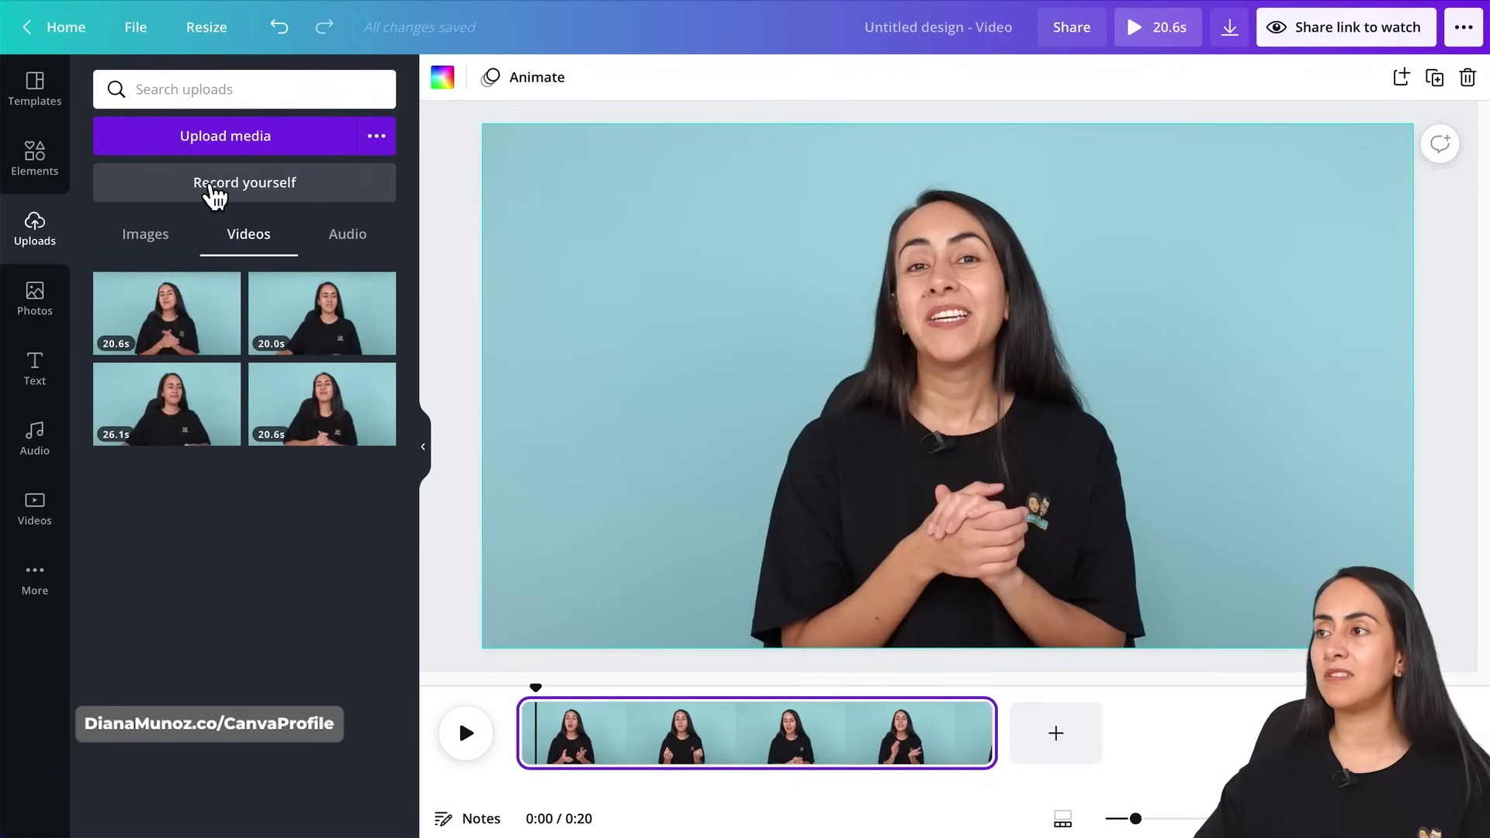
click(441, 462)
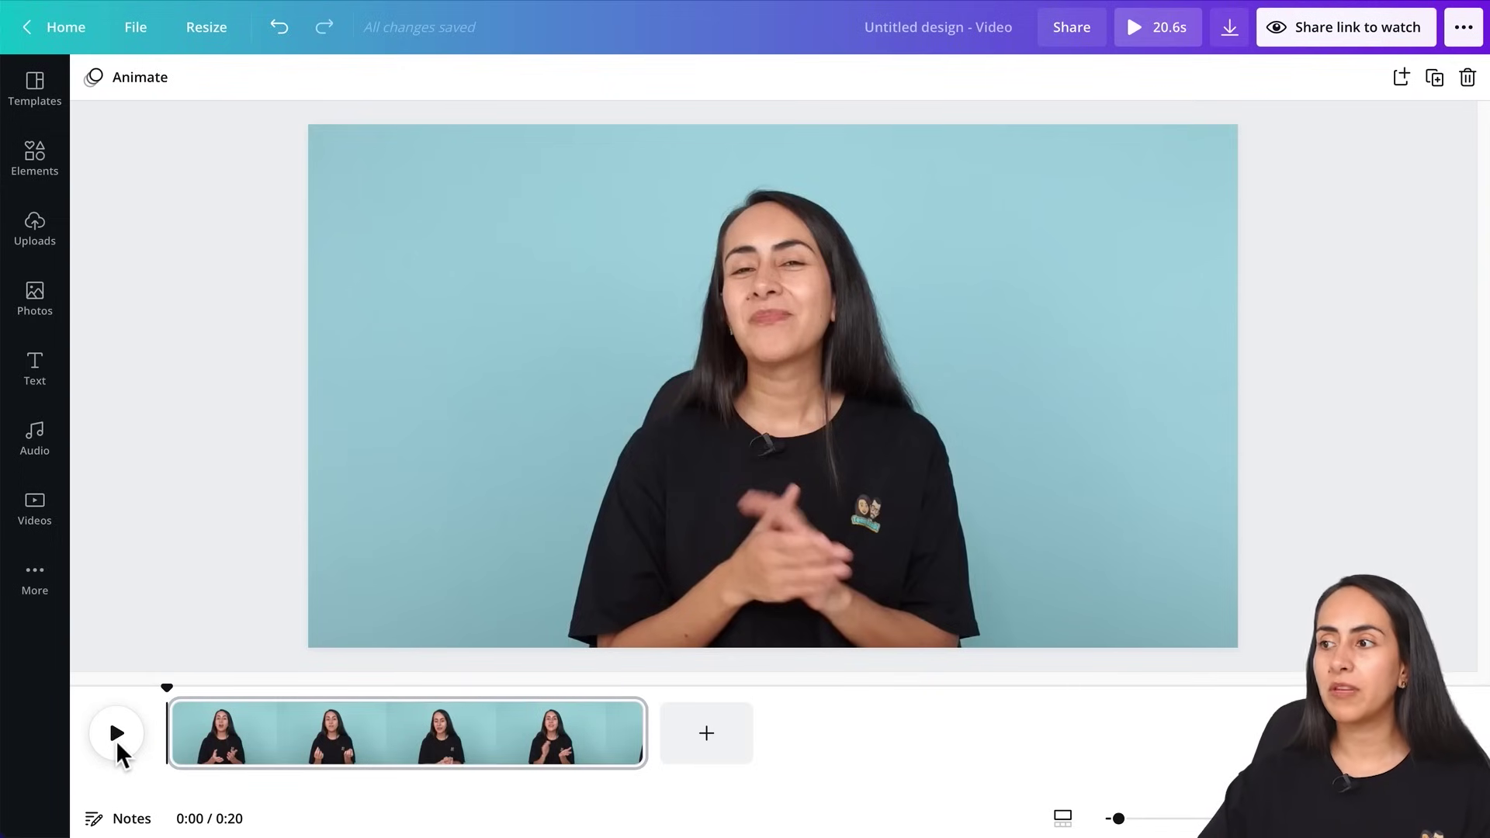
Play the clip to find where the open-hand gesture starts and split it there, at about 3 seconds.
mouse_move(167, 698)
mouse_down()
mouse_move(225, 705)
mouse_move(175, 702)
mouse_up()
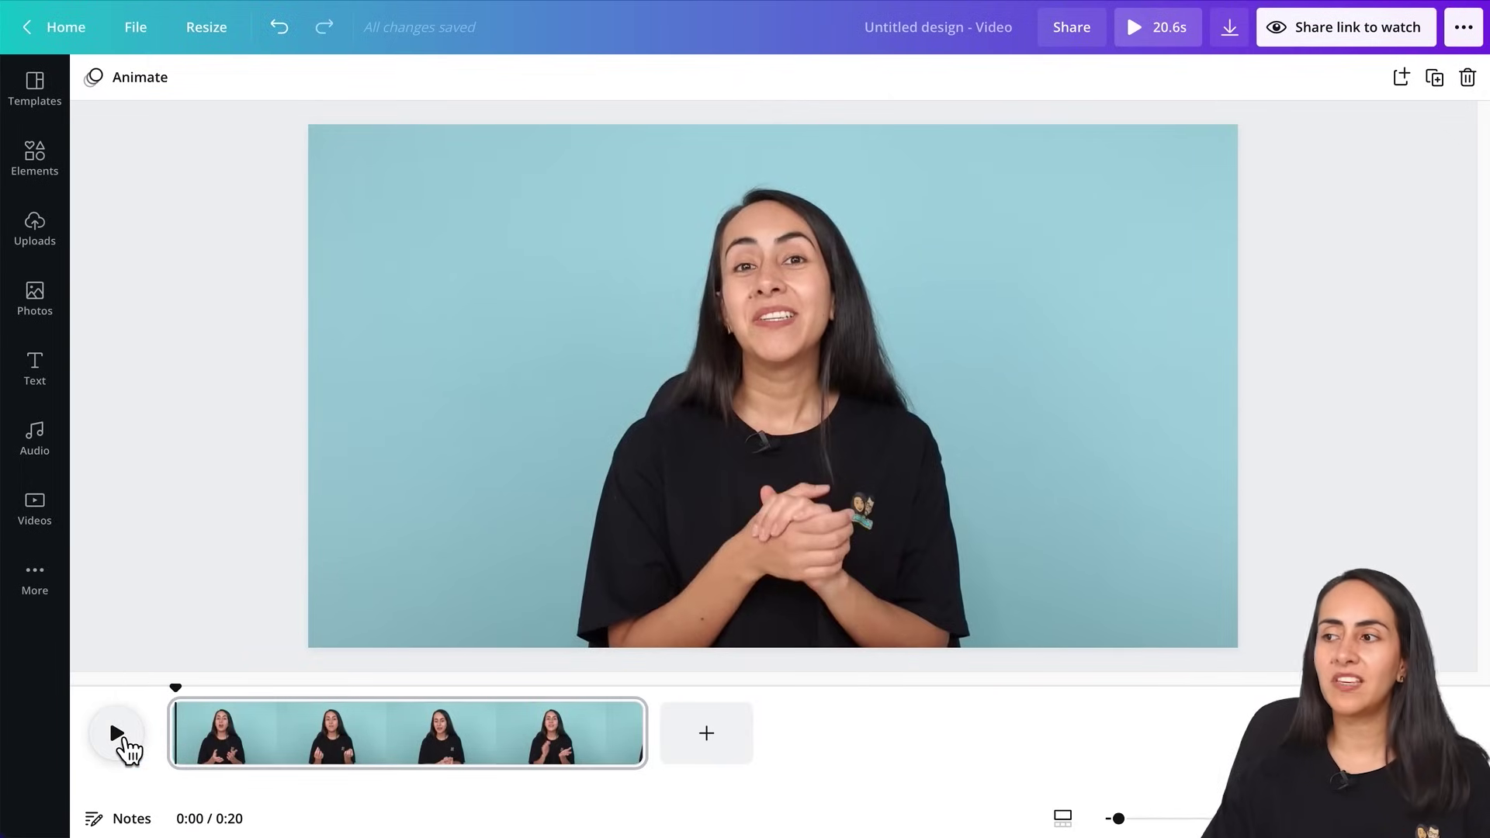
click(118, 733)
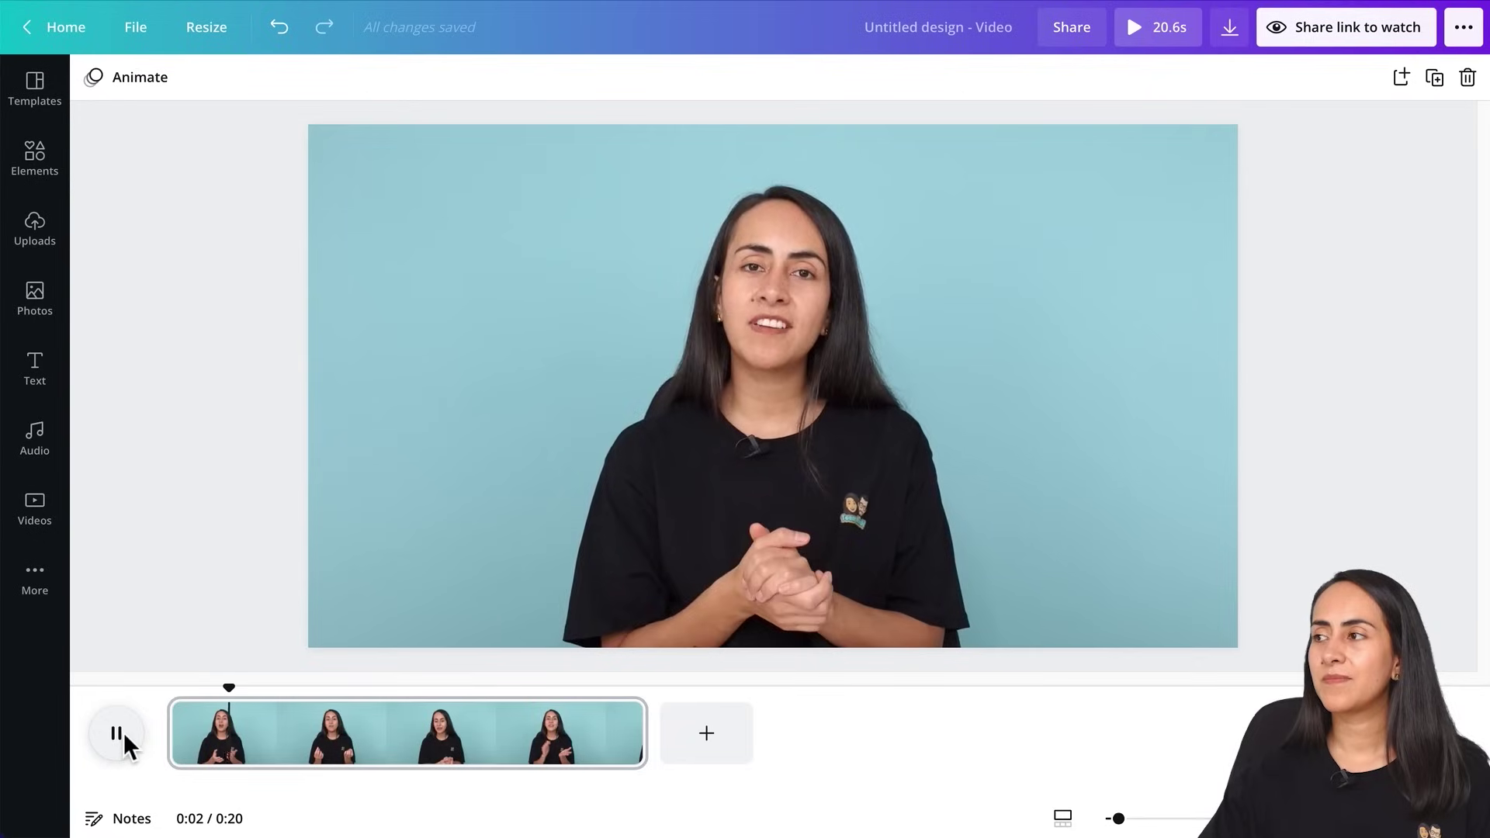
click(120, 732)
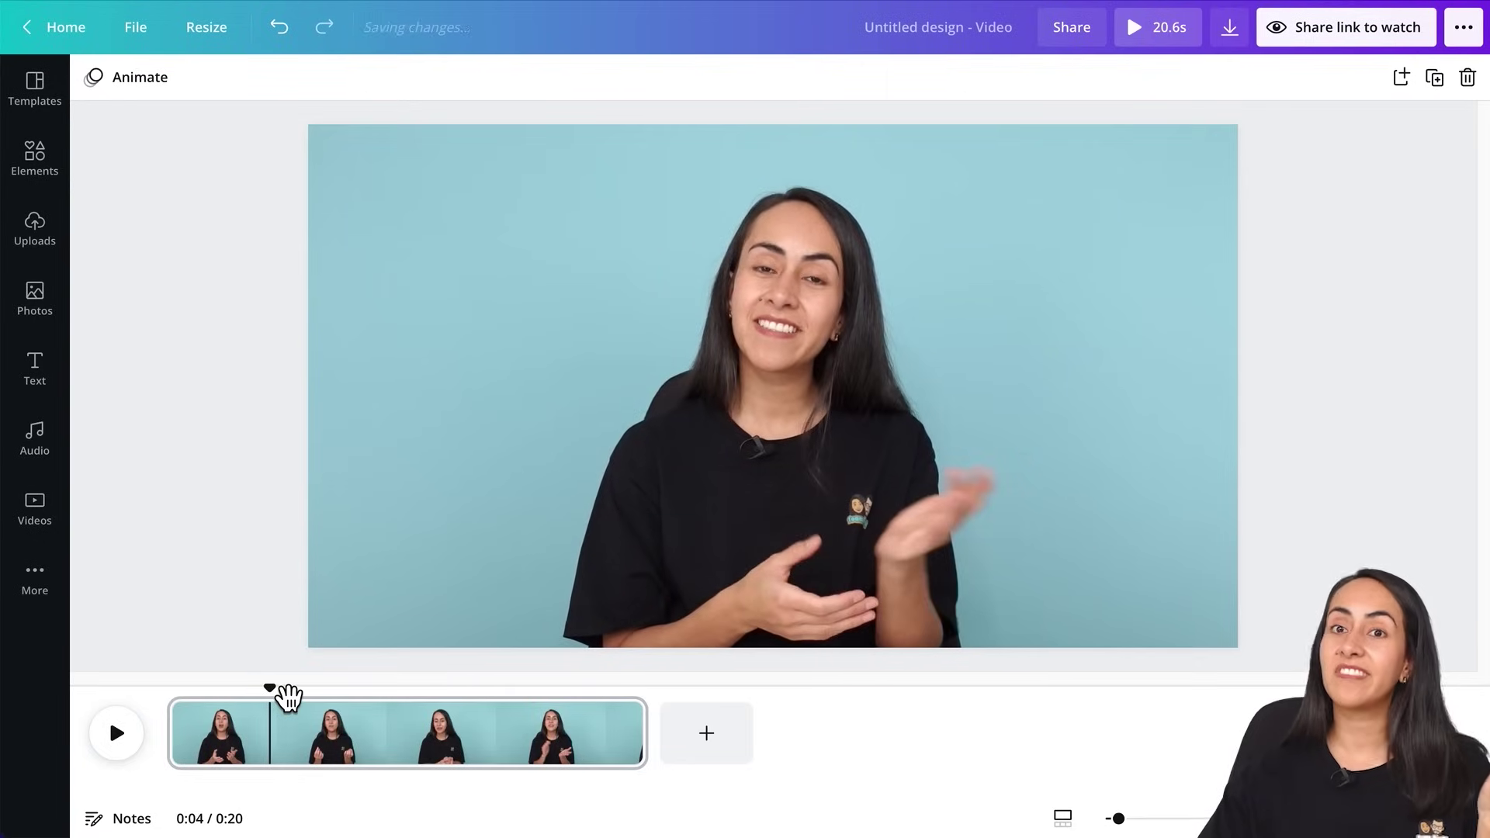
drag(287, 696, 276, 711)
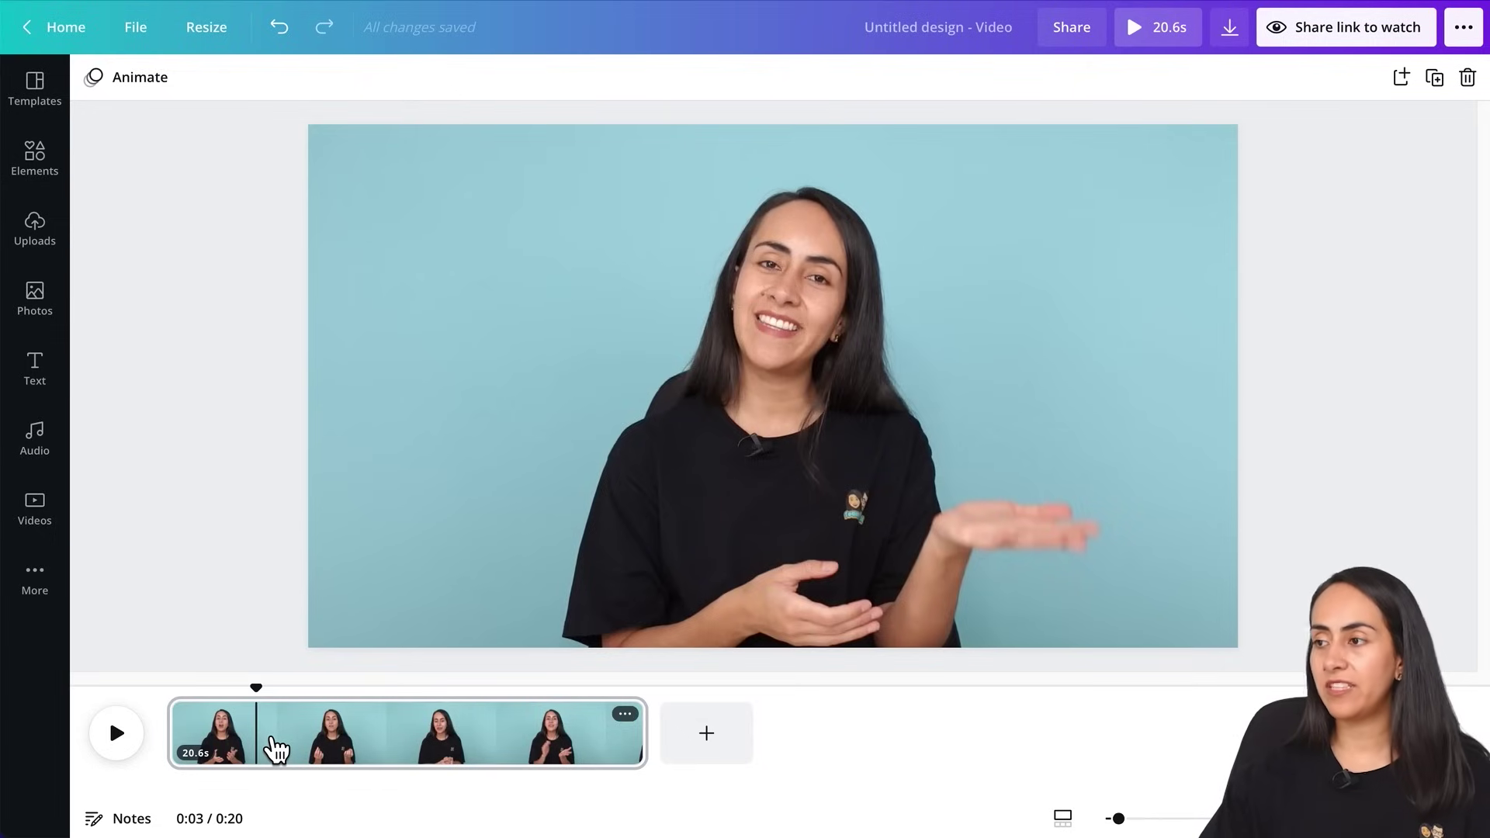
right_click(275, 749)
click(329, 656)
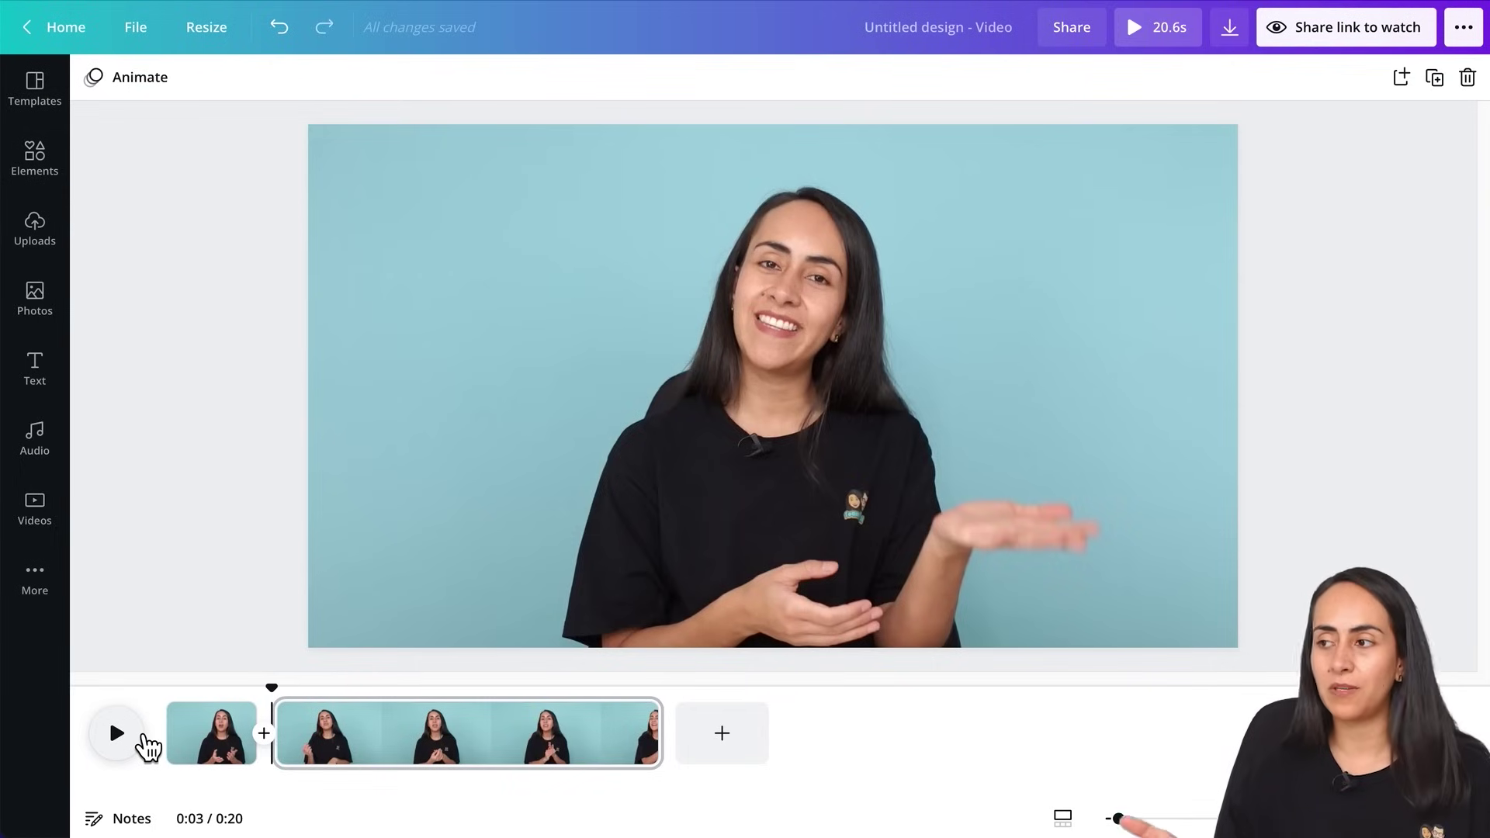
Play on through the gesture and split the second page at about the 5-second mark.
click(141, 735)
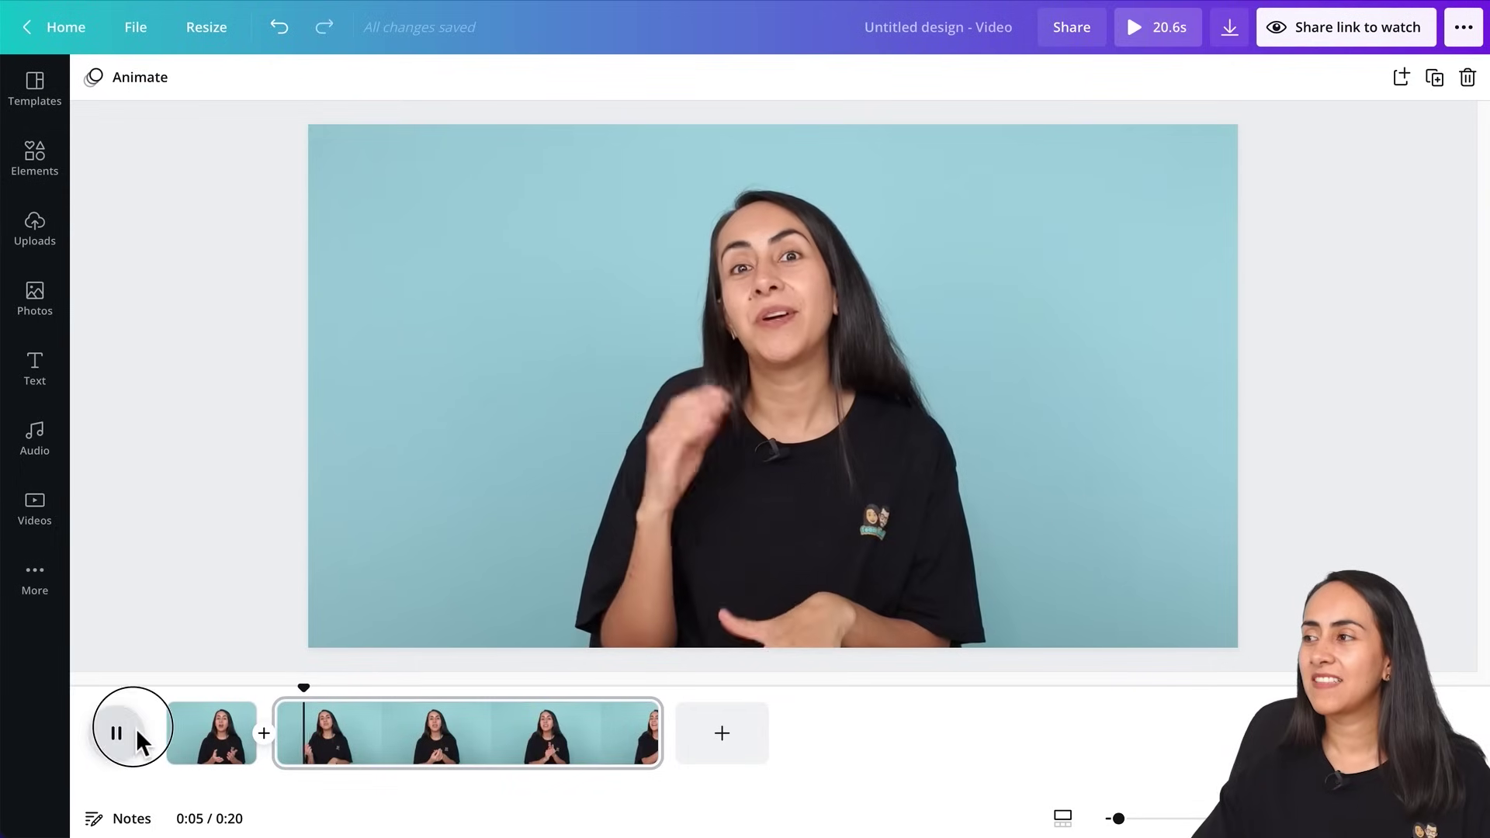
click(137, 731)
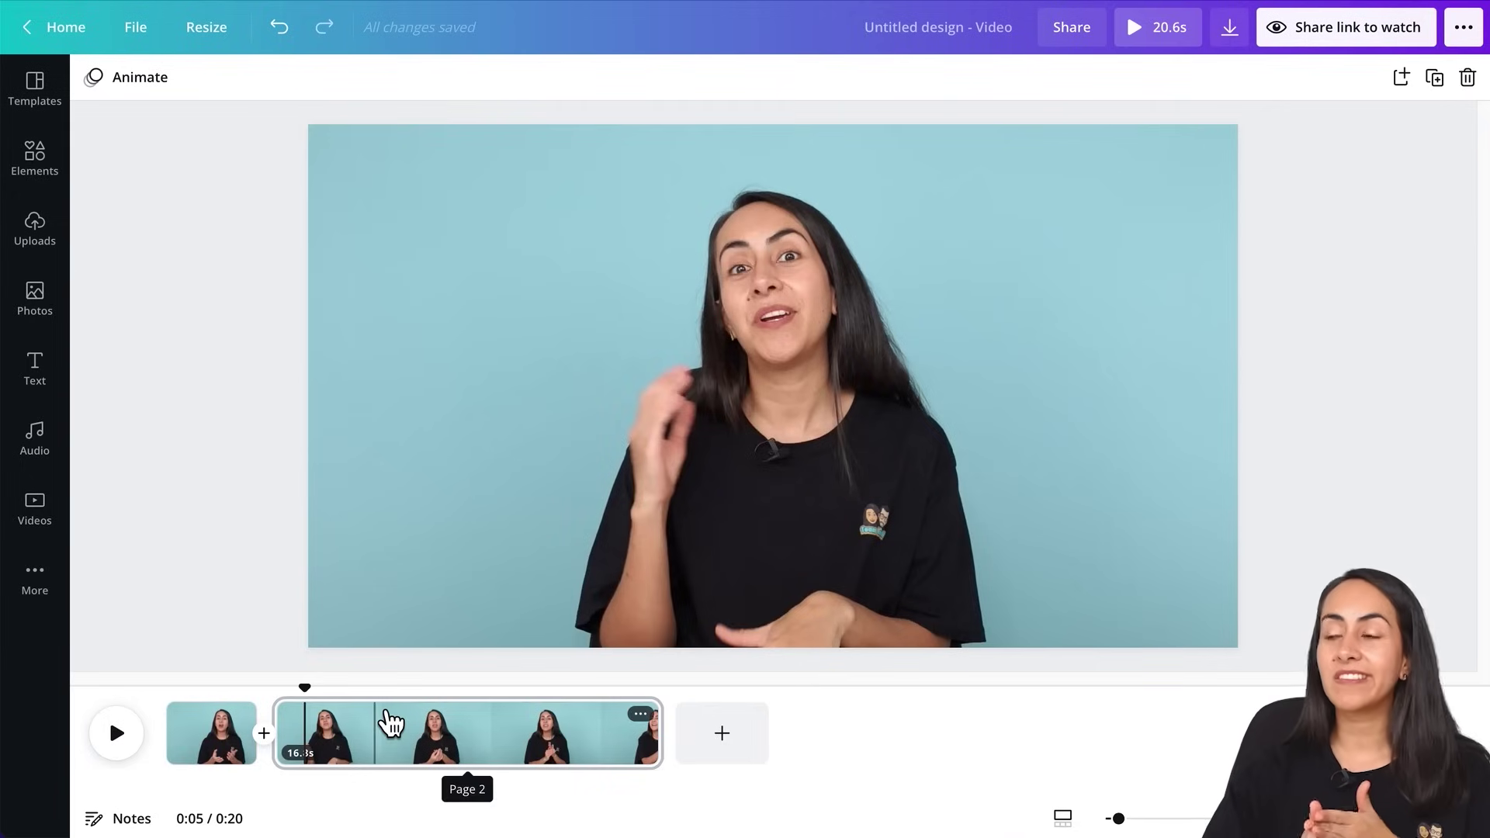
right_click(325, 729)
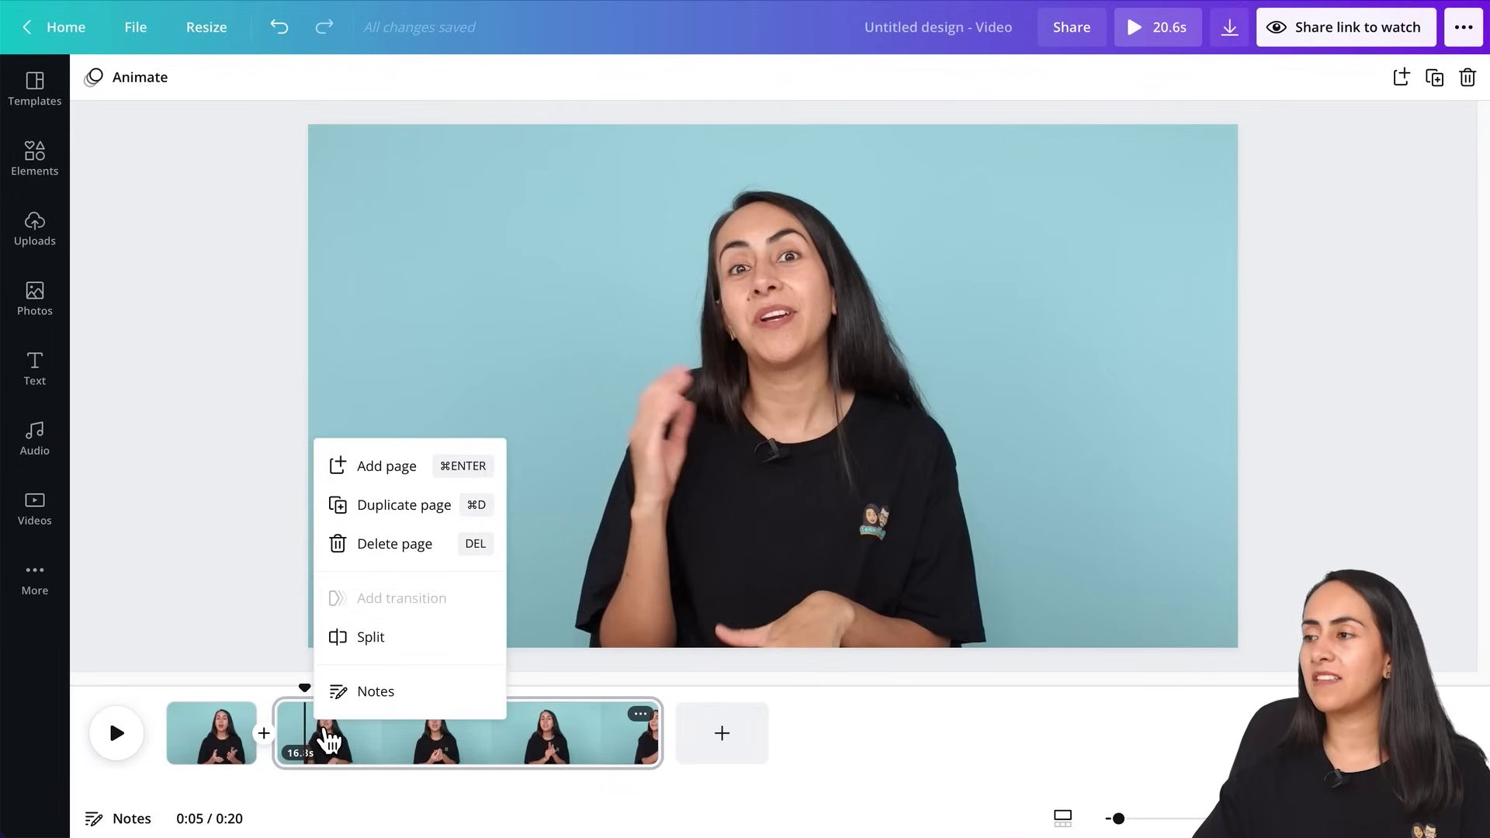
click(393, 660)
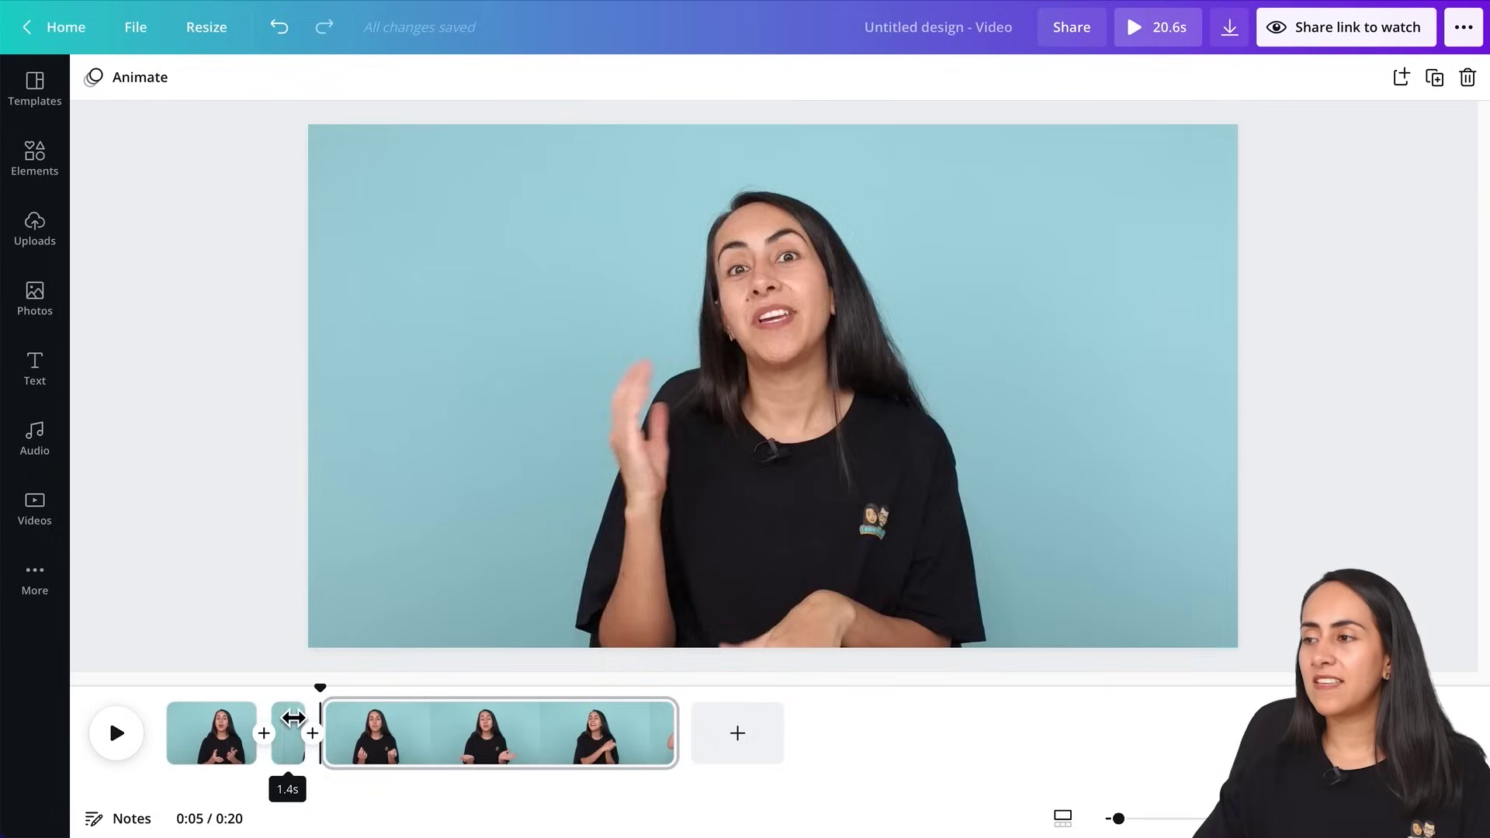
Add a heading to the short middle page, place it above the speaker's open hand and make it read "TEXT".
click(287, 731)
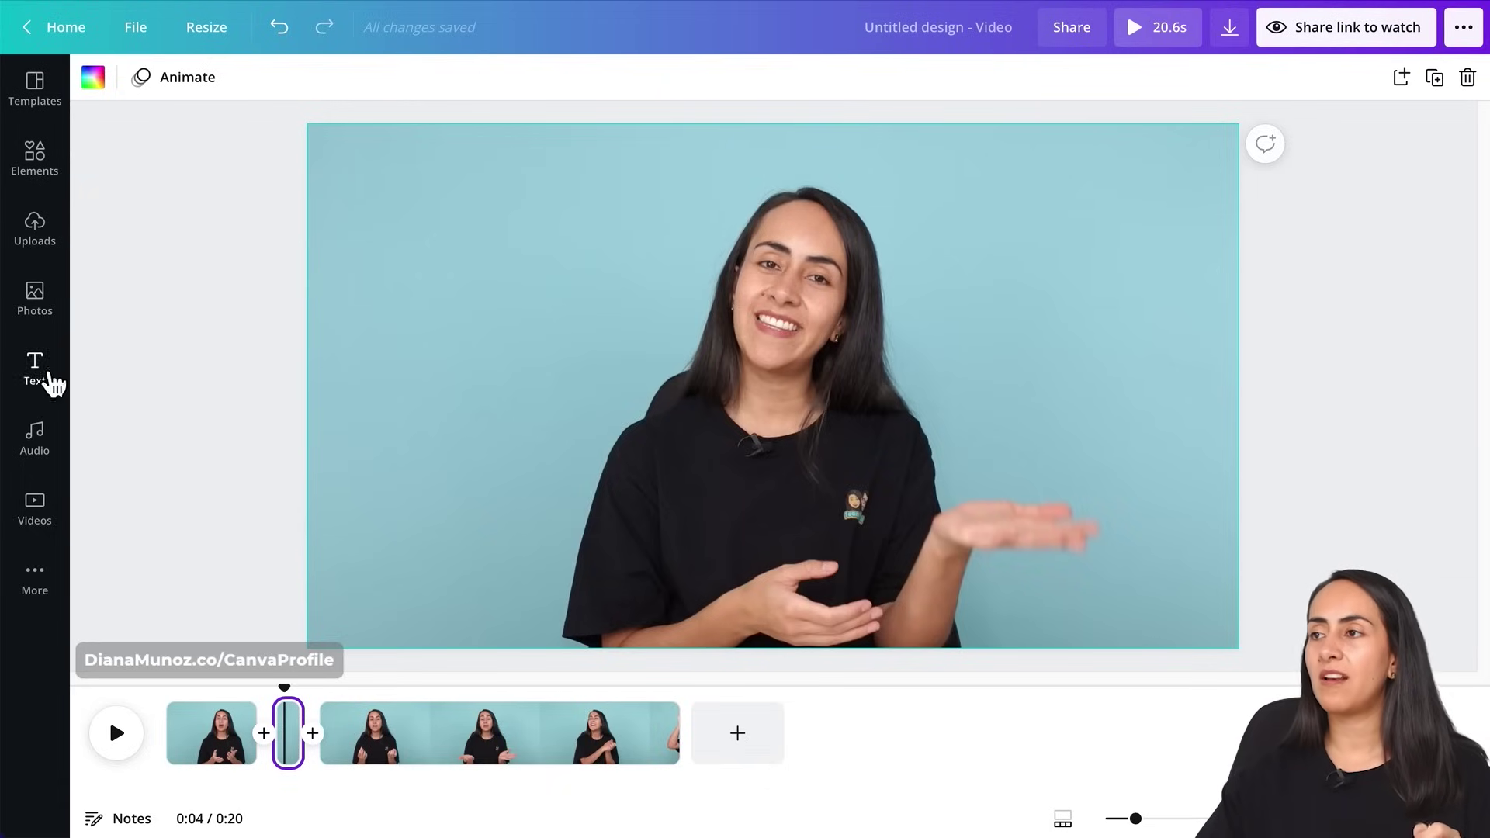
click(39, 380)
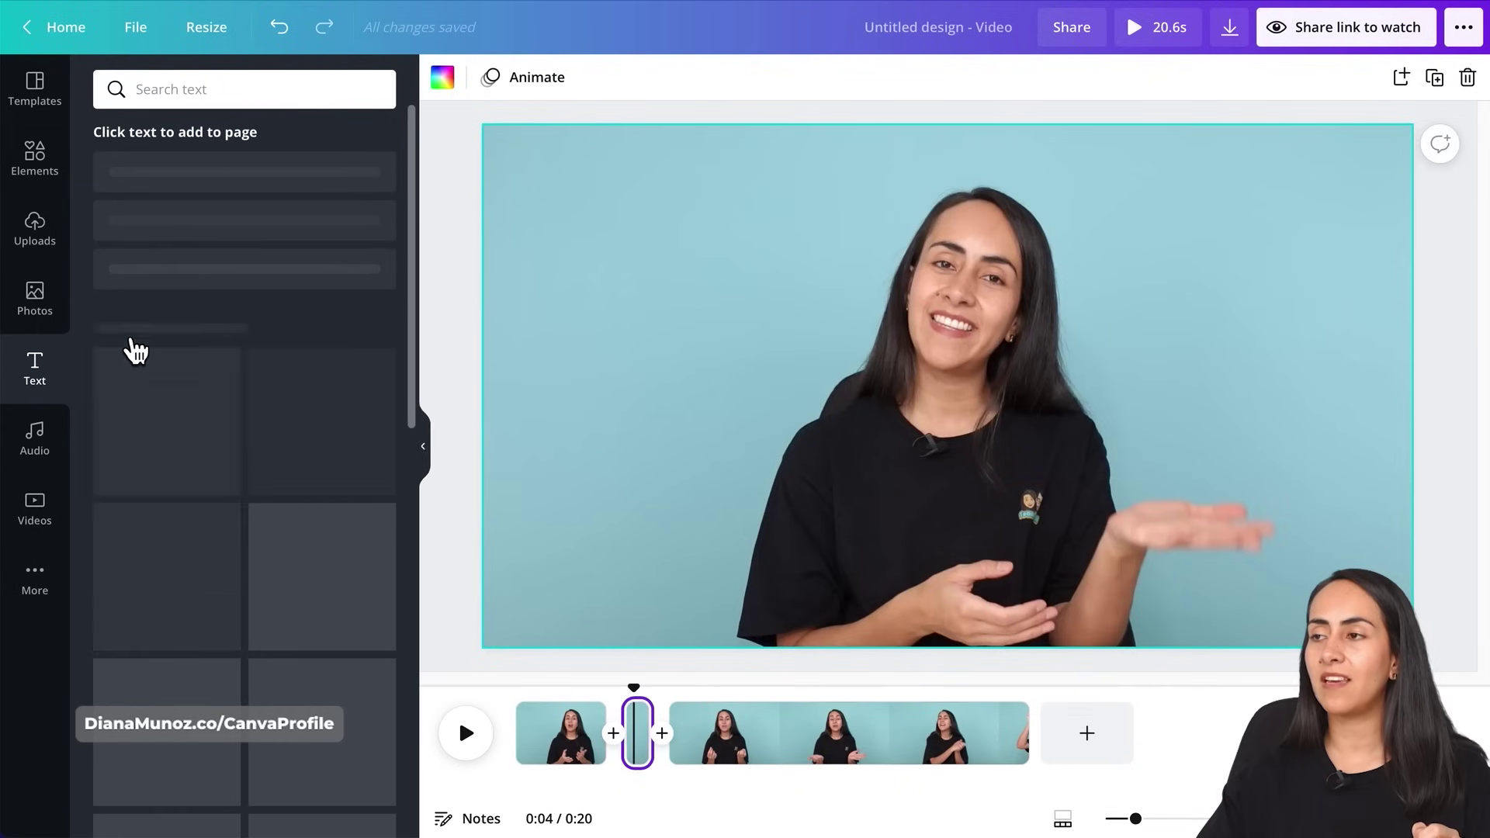
click(245, 206)
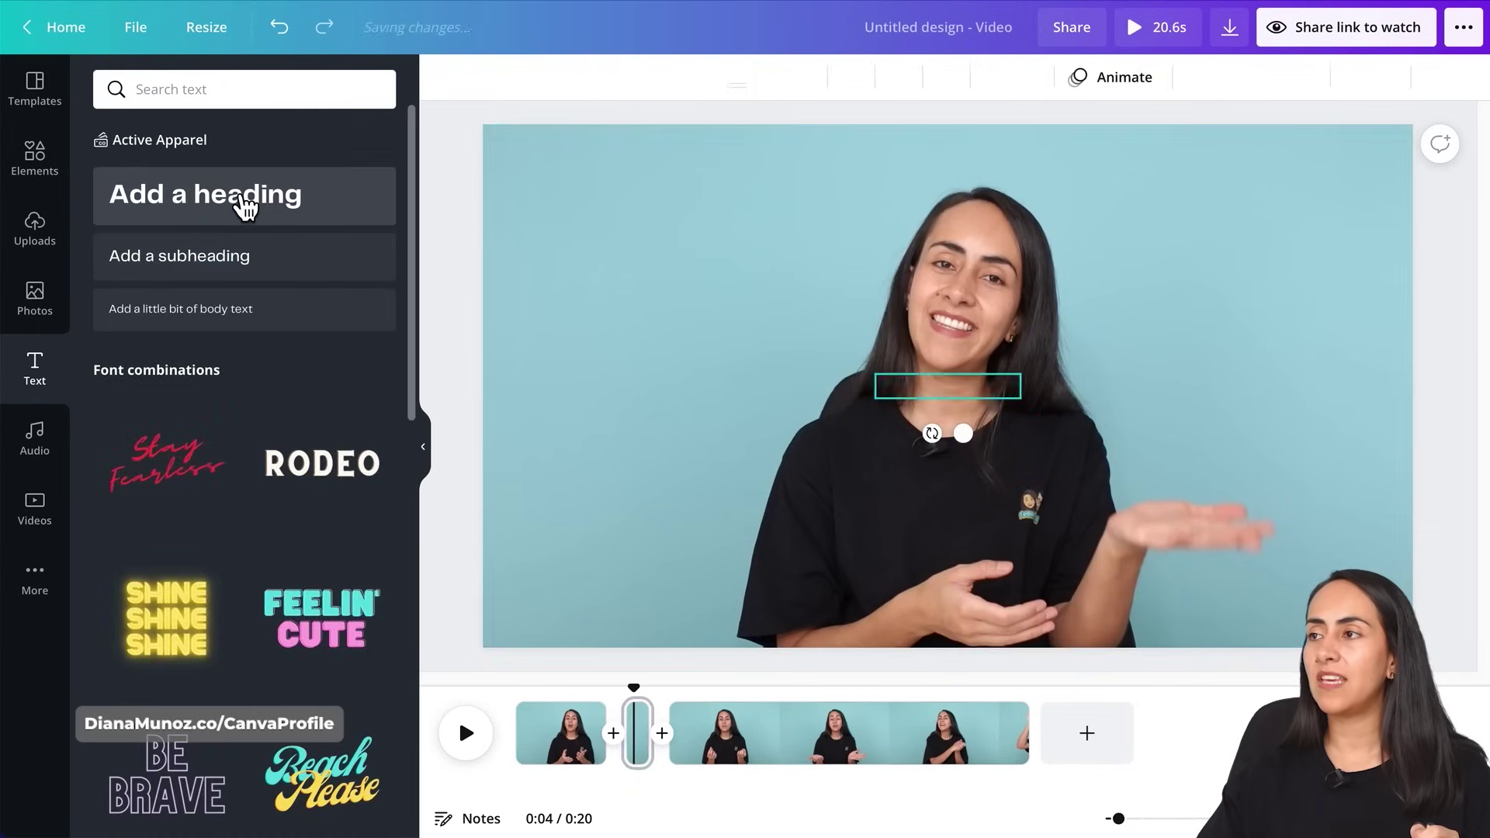
click(440, 456)
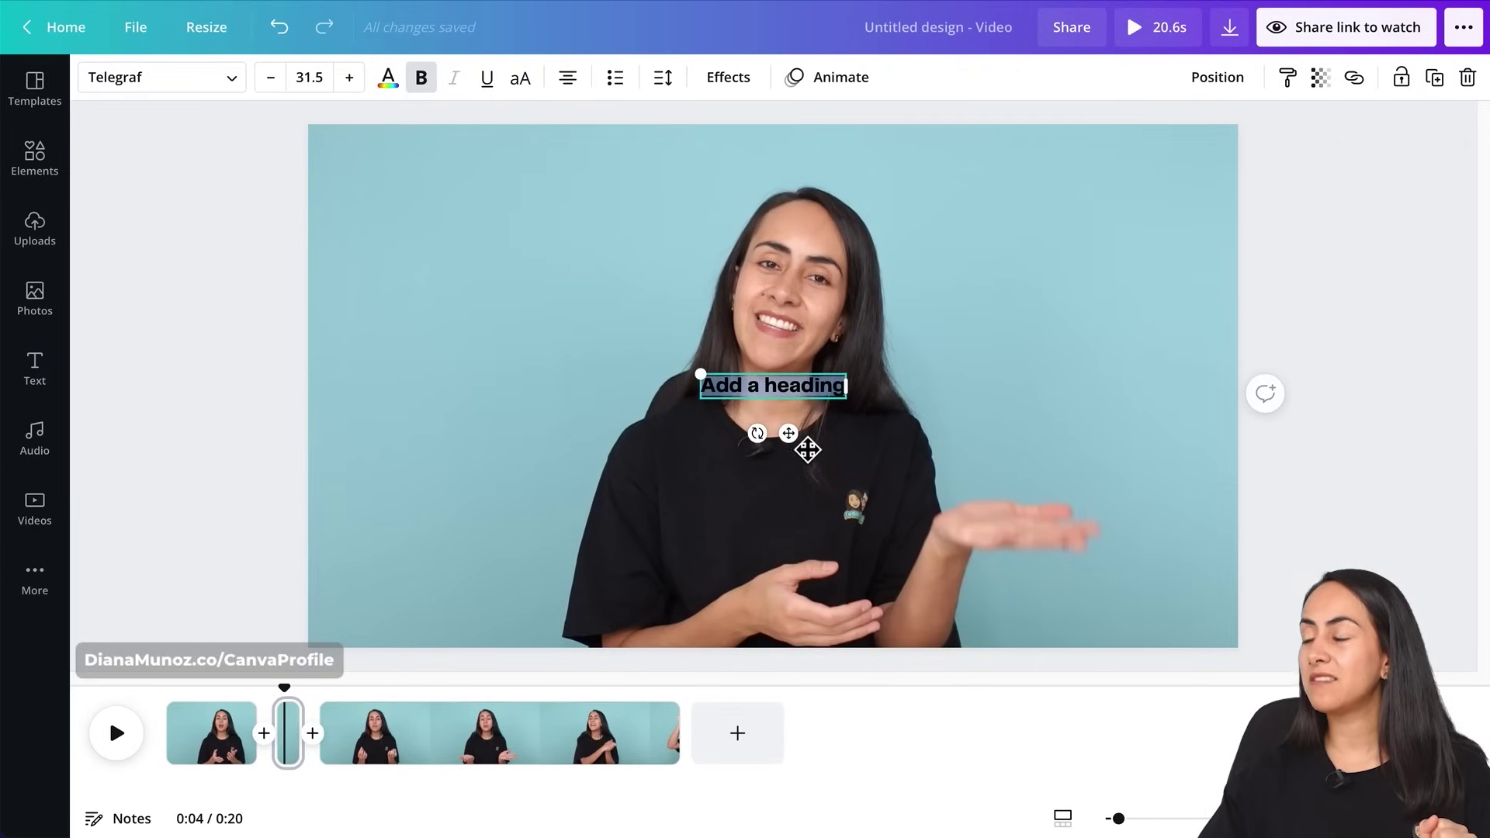
drag(807, 449, 1082, 443)
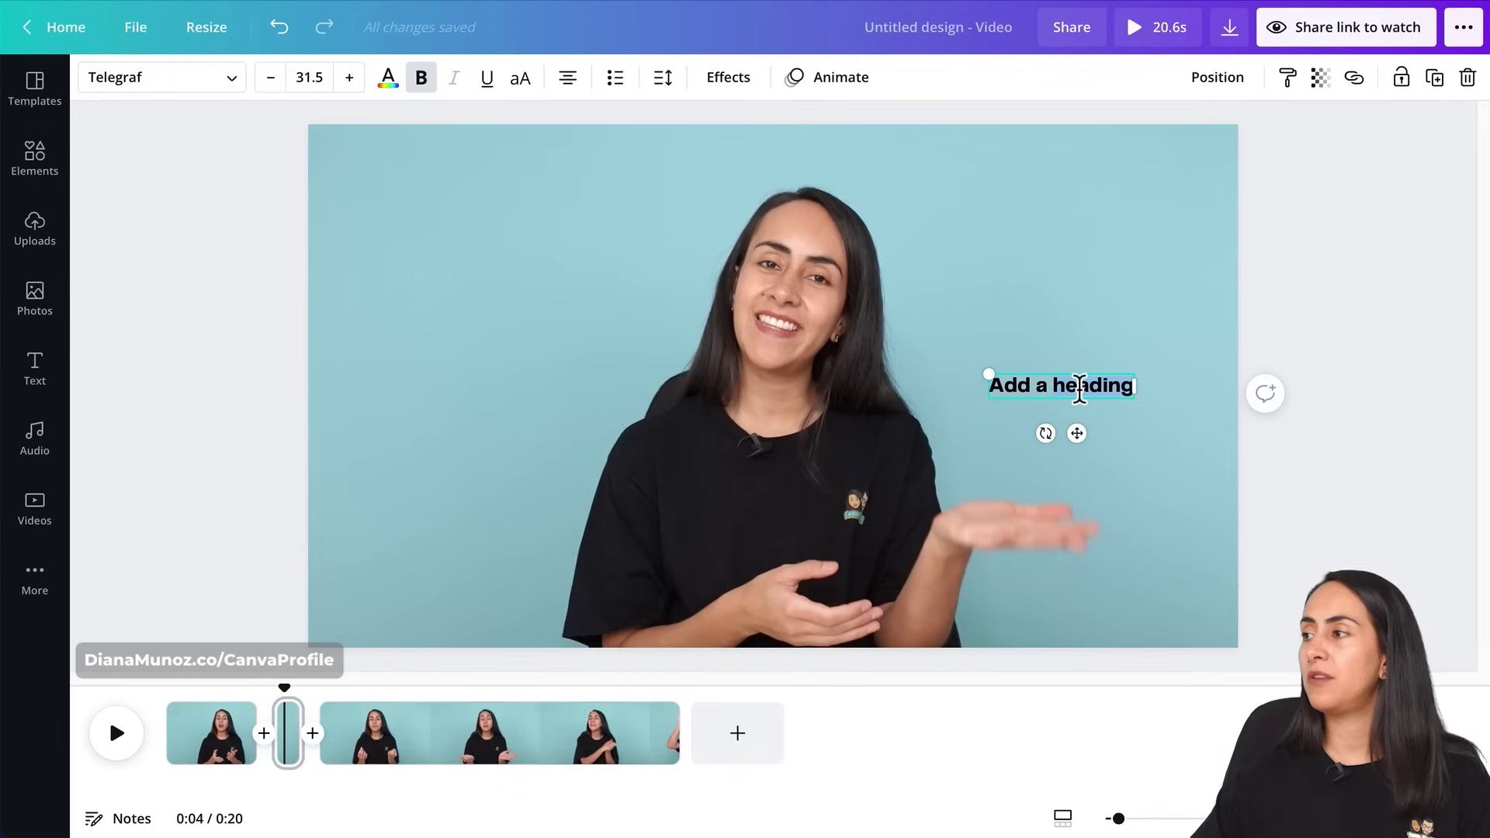
text(TEXT)
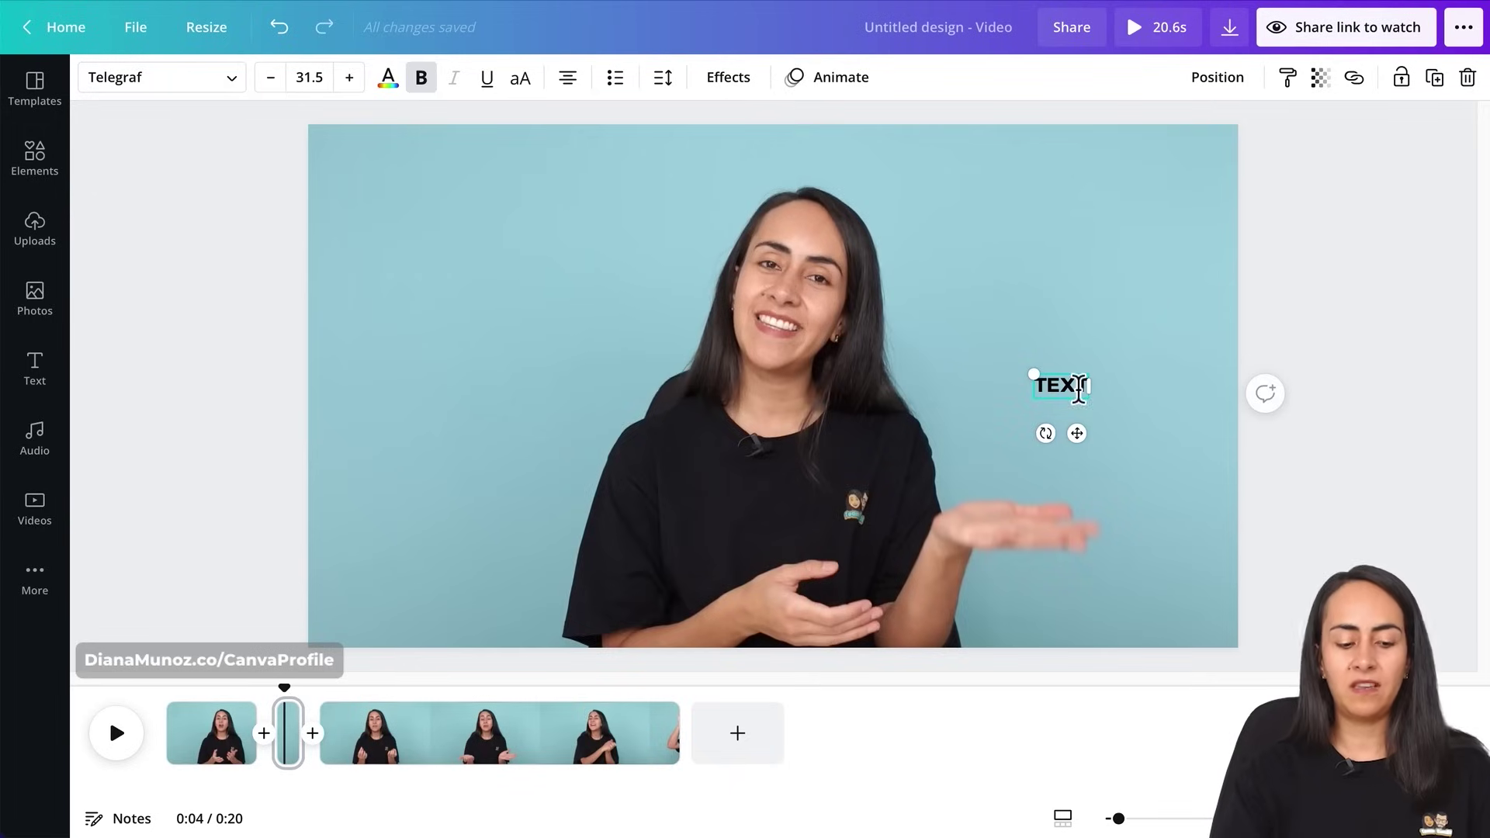
Enlarge the TEXT heading to a font size of about 77 and set its font to Montserrat Extra-Bold.
drag(1103, 388, 1139, 394)
double_click(988, 400)
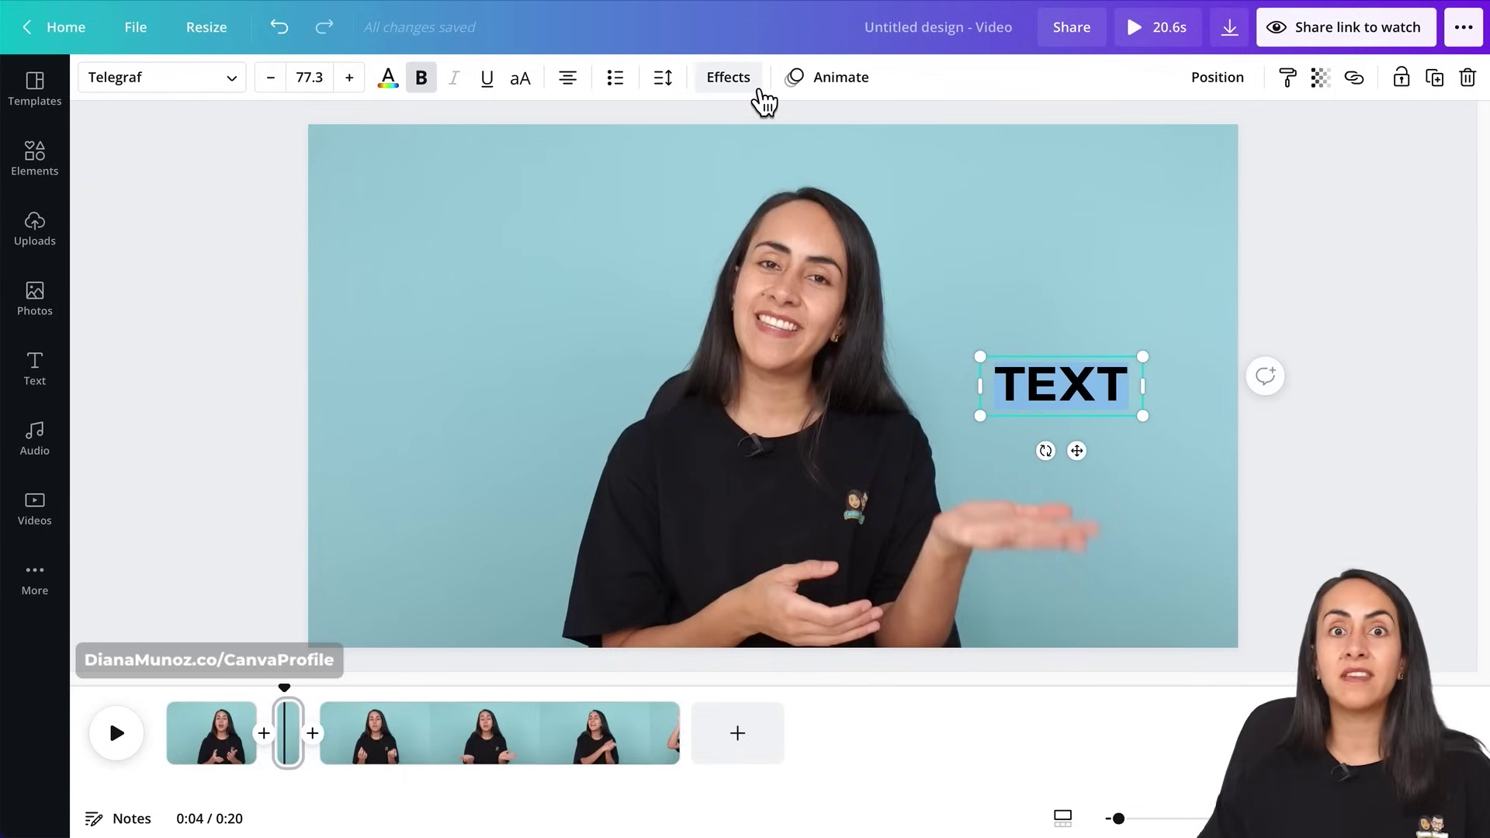
click(194, 89)
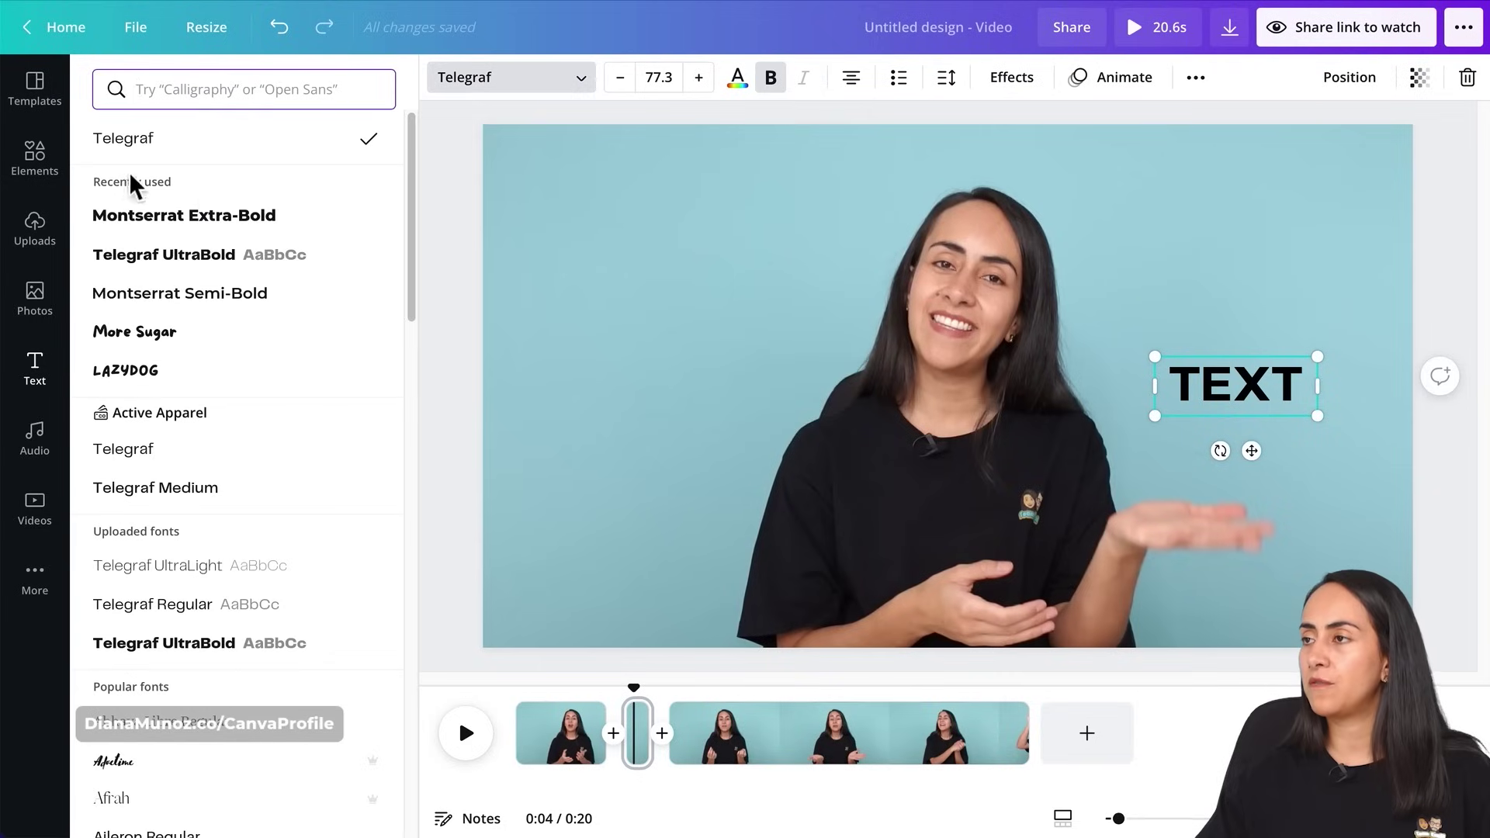
click(210, 215)
Try the Shadow and Splice effects on the TEXT heading and settle on the Hollow style.
click(745, 89)
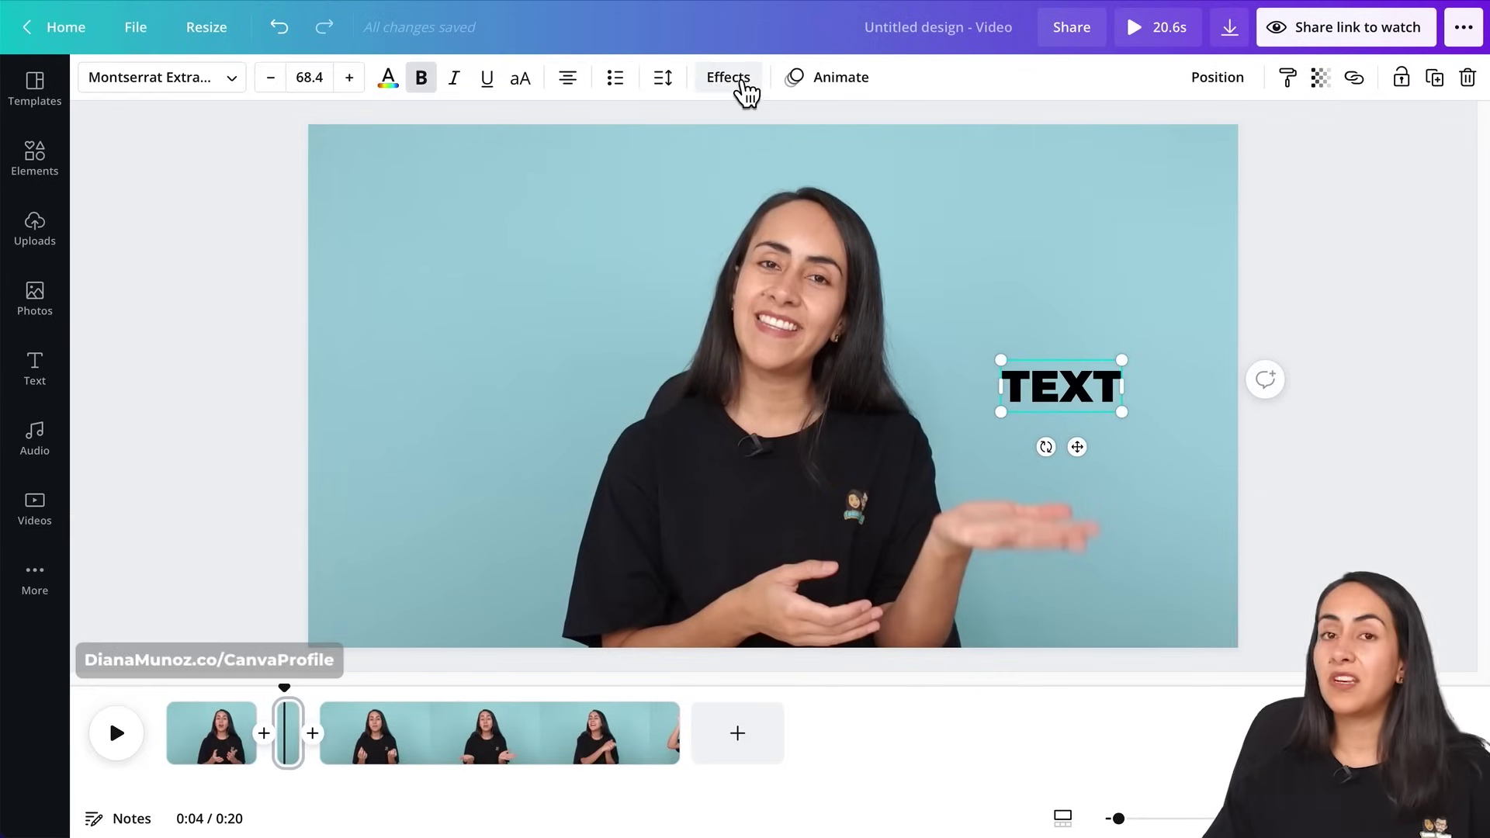
click(744, 97)
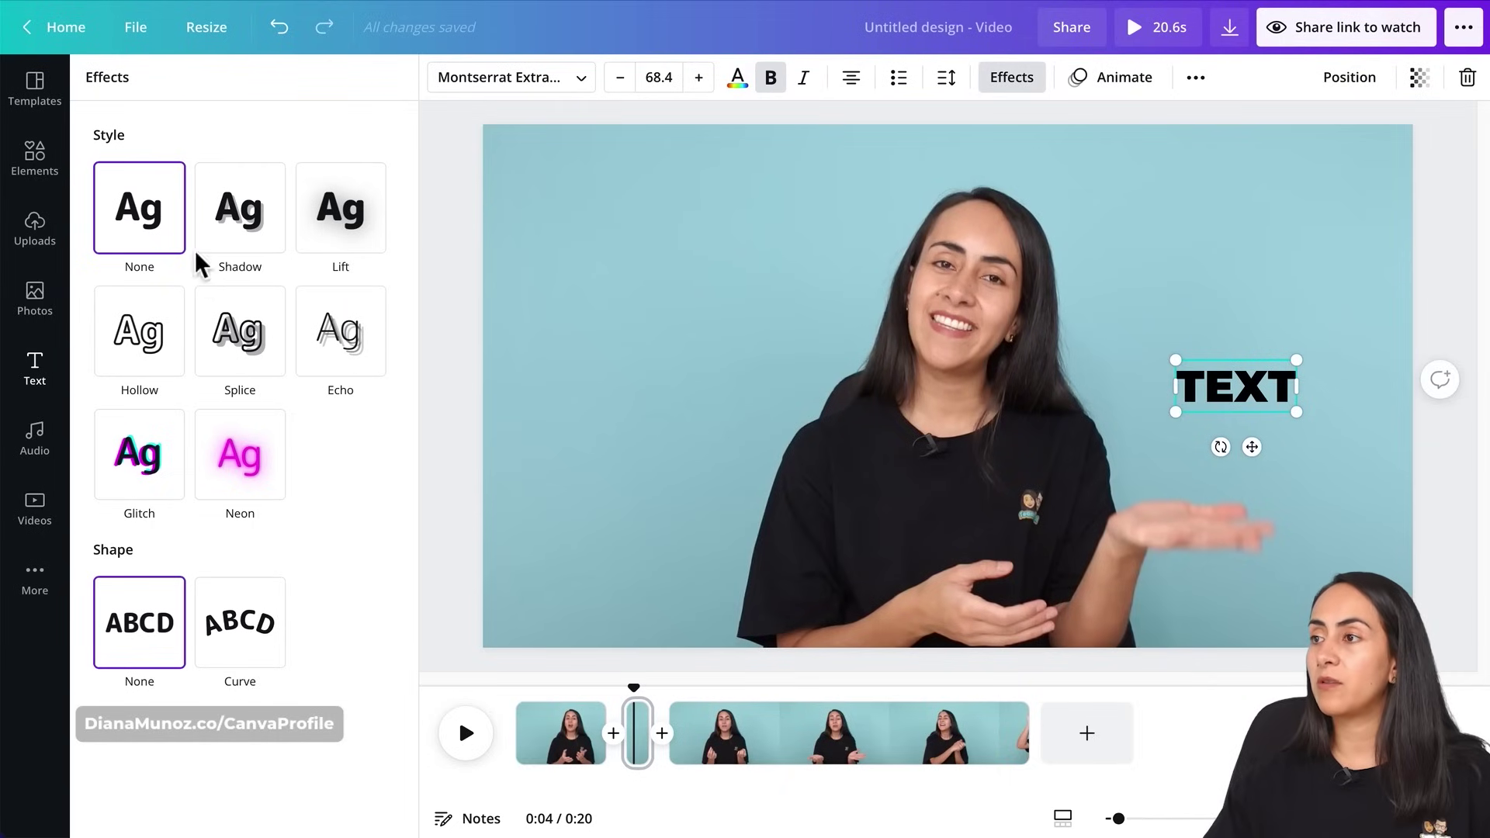
click(256, 240)
scroll(214, 521, down, 1)
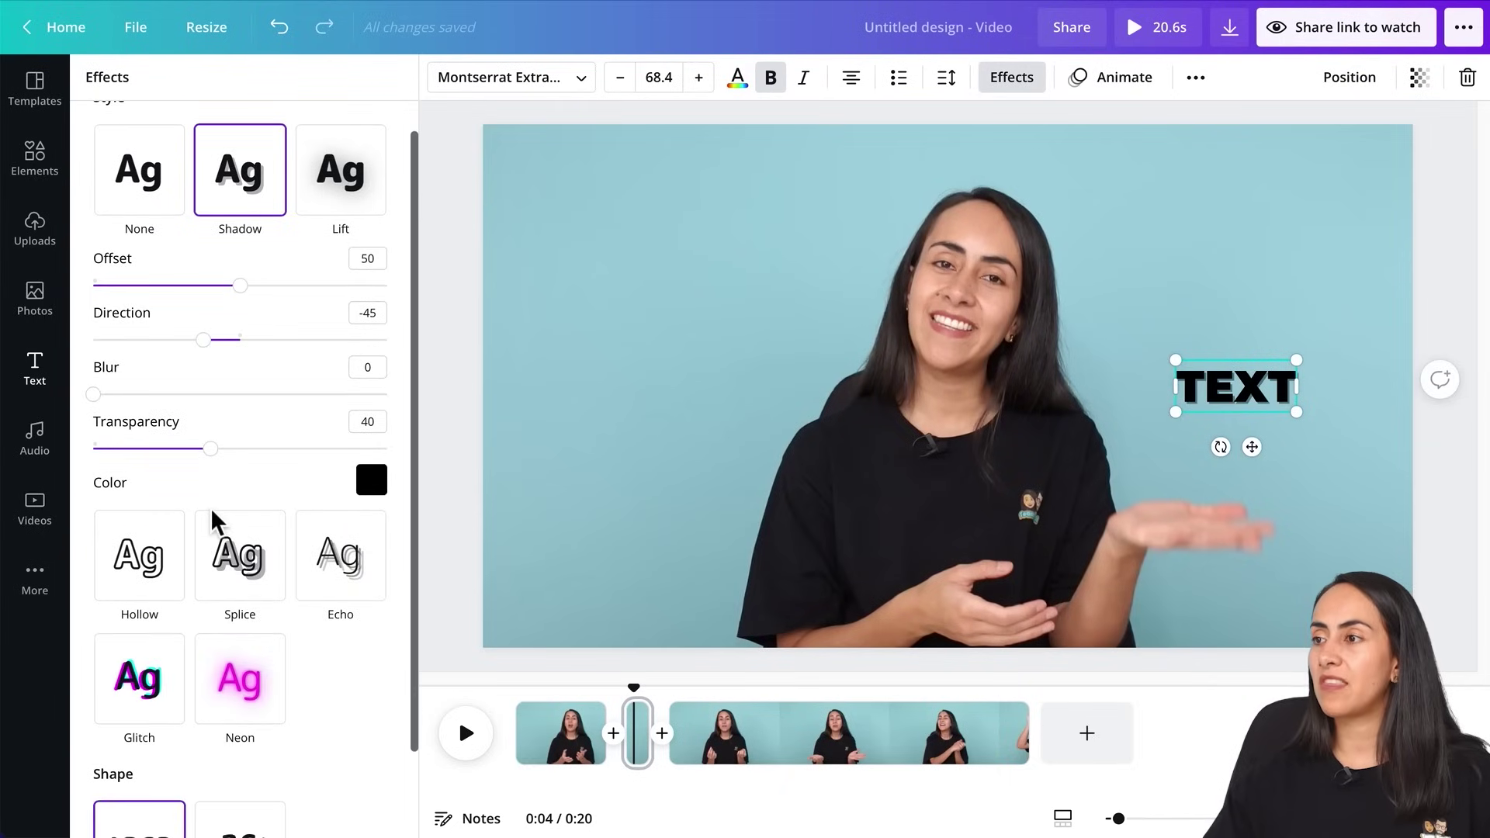
click(166, 648)
click(248, 329)
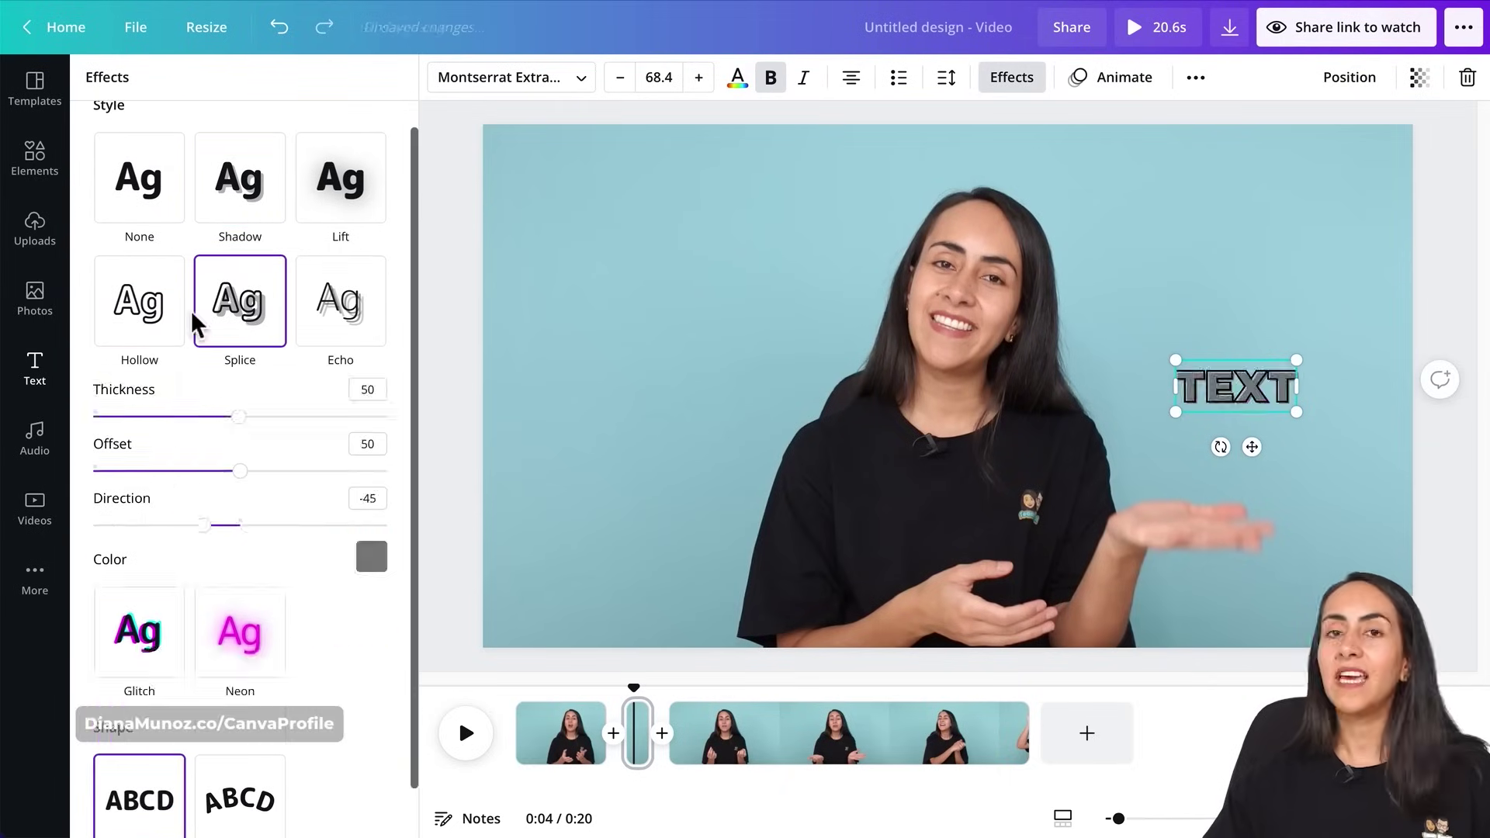
click(151, 318)
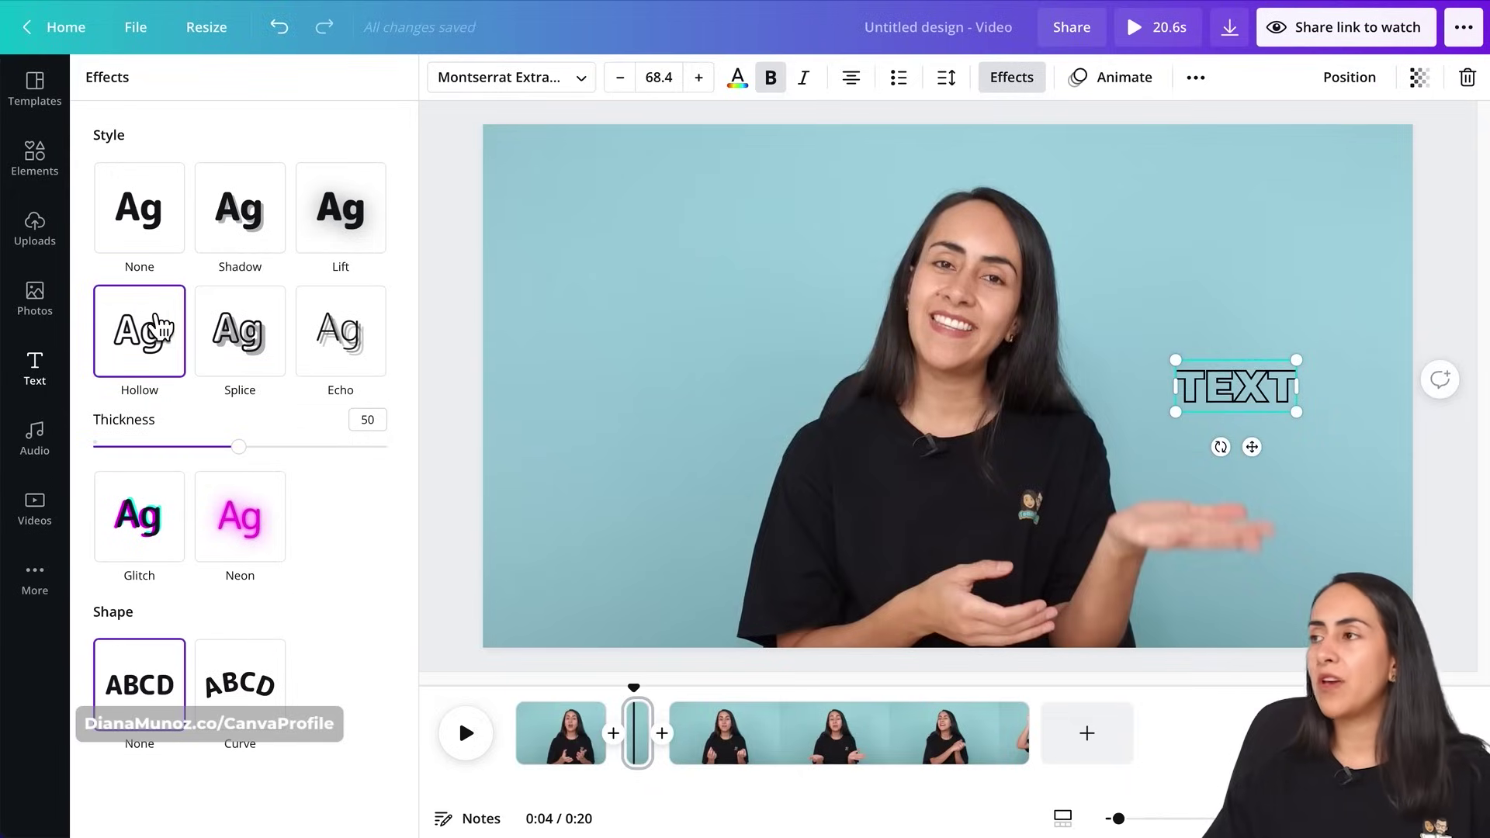
click(1023, 81)
Preview the video from the beginning through the page with the TEXT heading, and pause playback after it.
drag(296, 702, 174, 708)
click(167, 689)
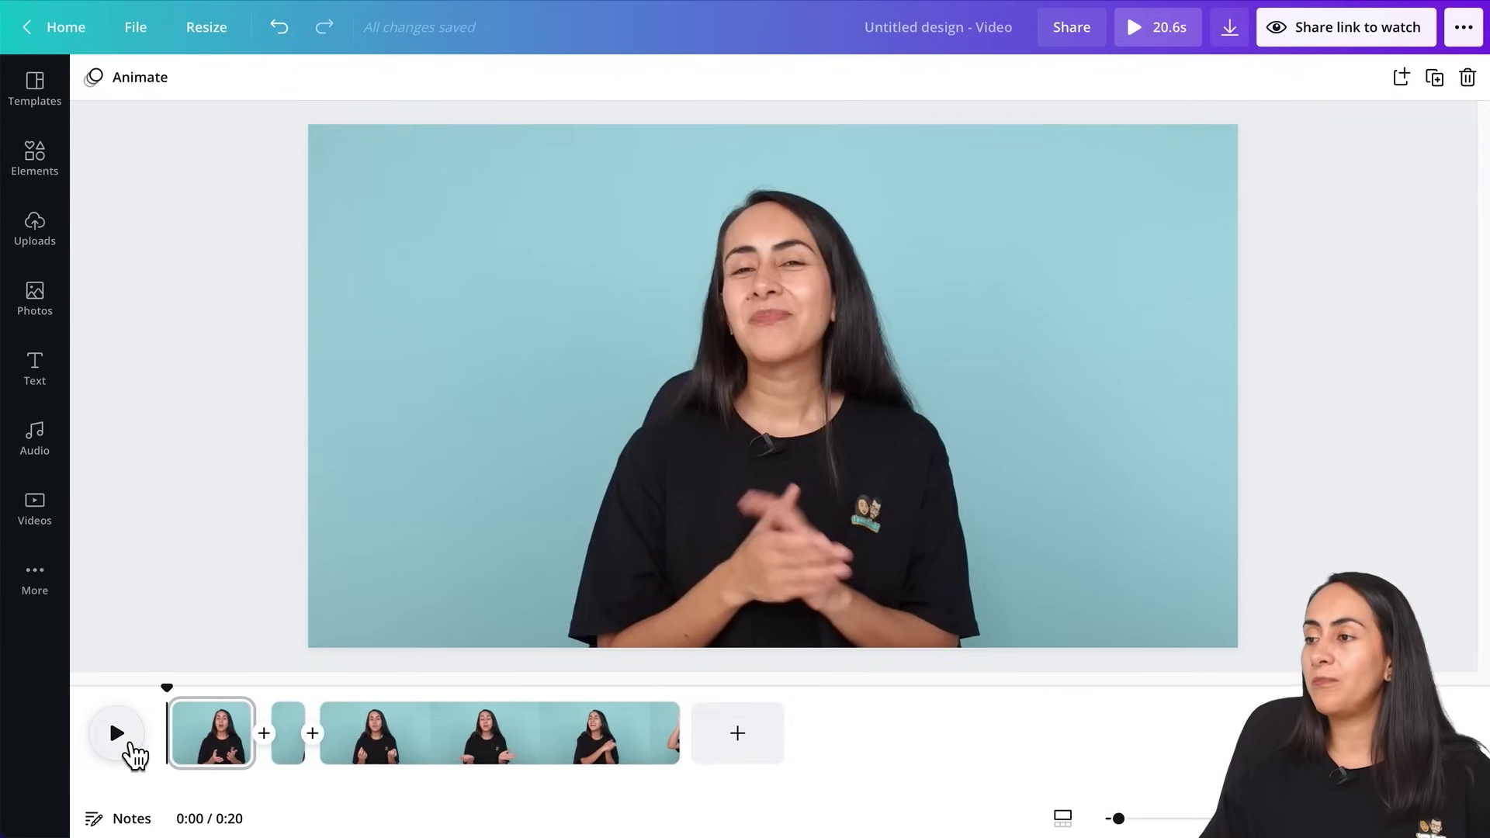
click(128, 741)
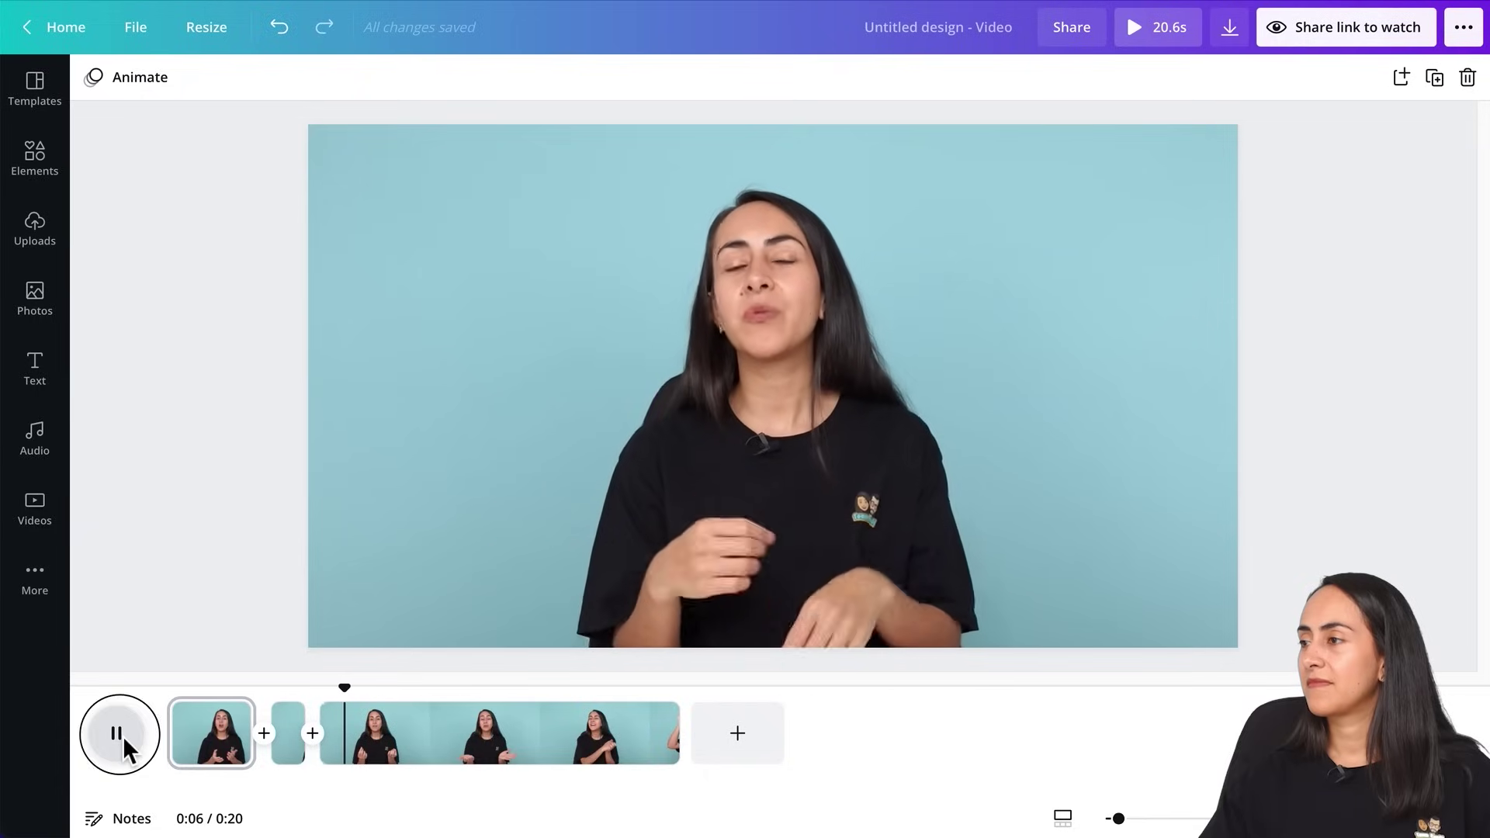
click(118, 733)
Return to the short middle page, apply the Ascend animation to the TEXT heading and browse the remaining text animations.
click(353, 683)
drag(352, 683, 288, 691)
click(1086, 384)
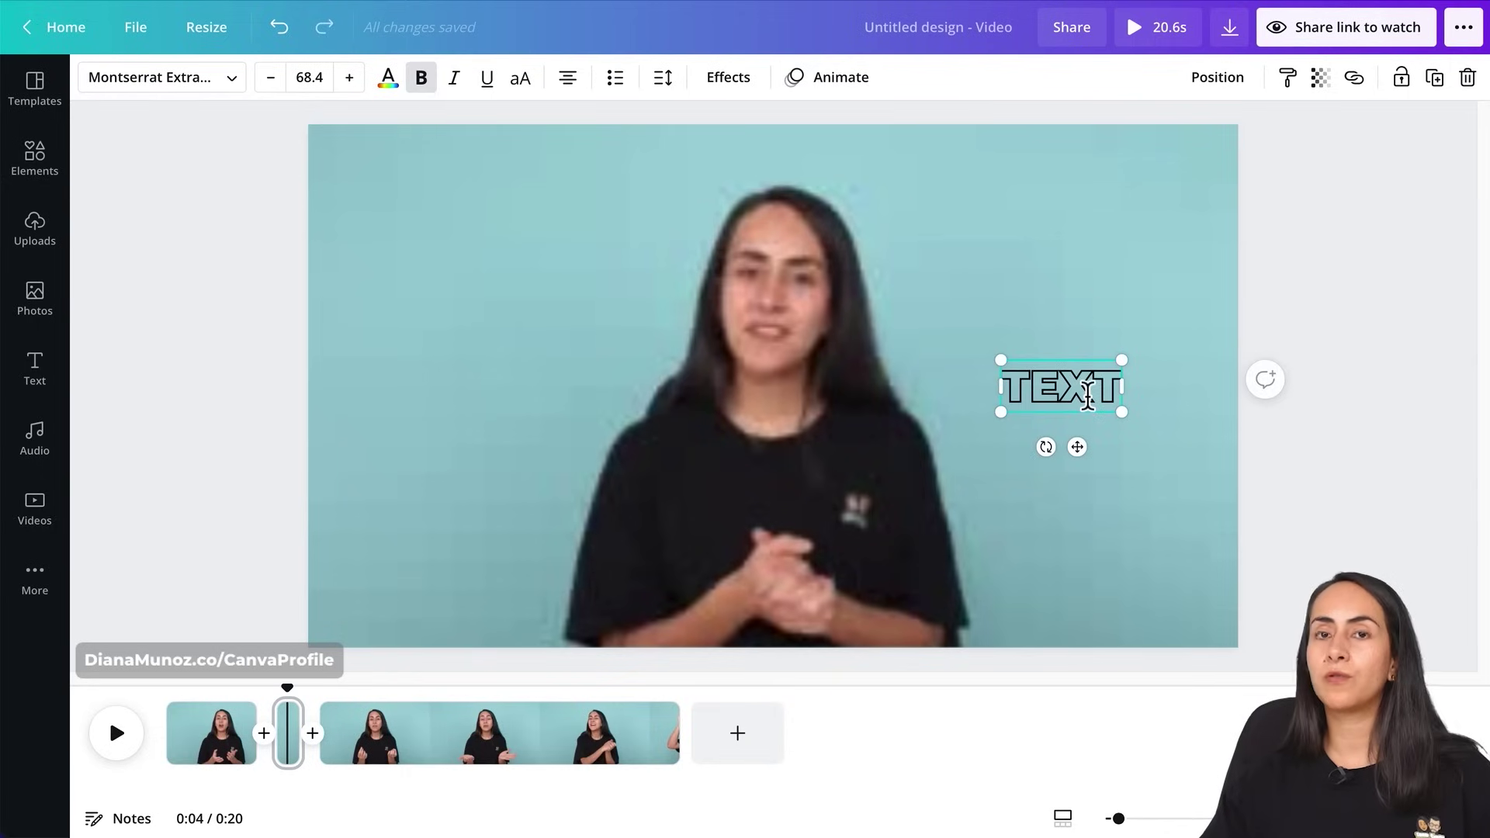
click(854, 93)
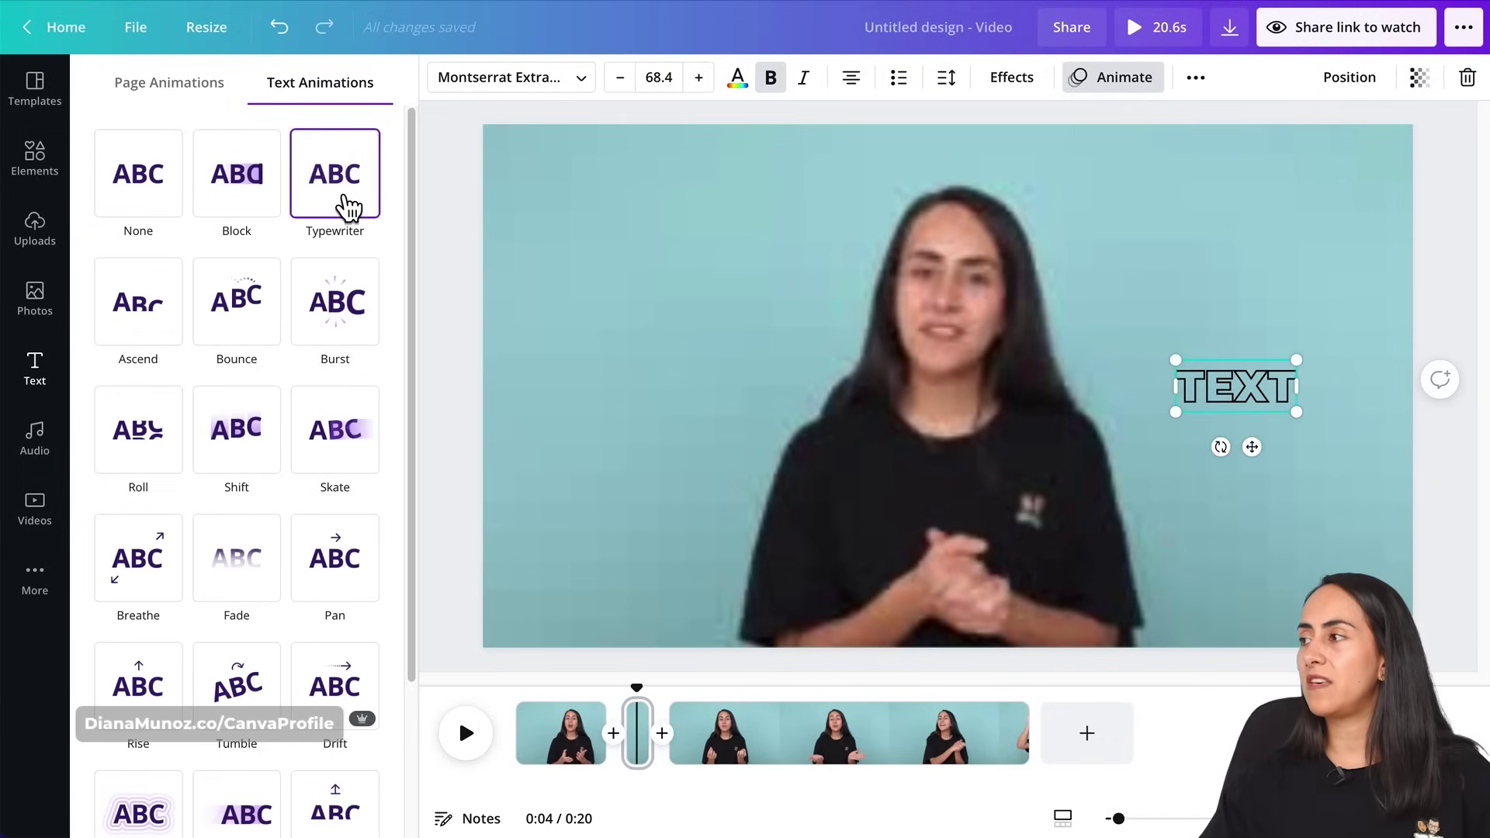
click(184, 284)
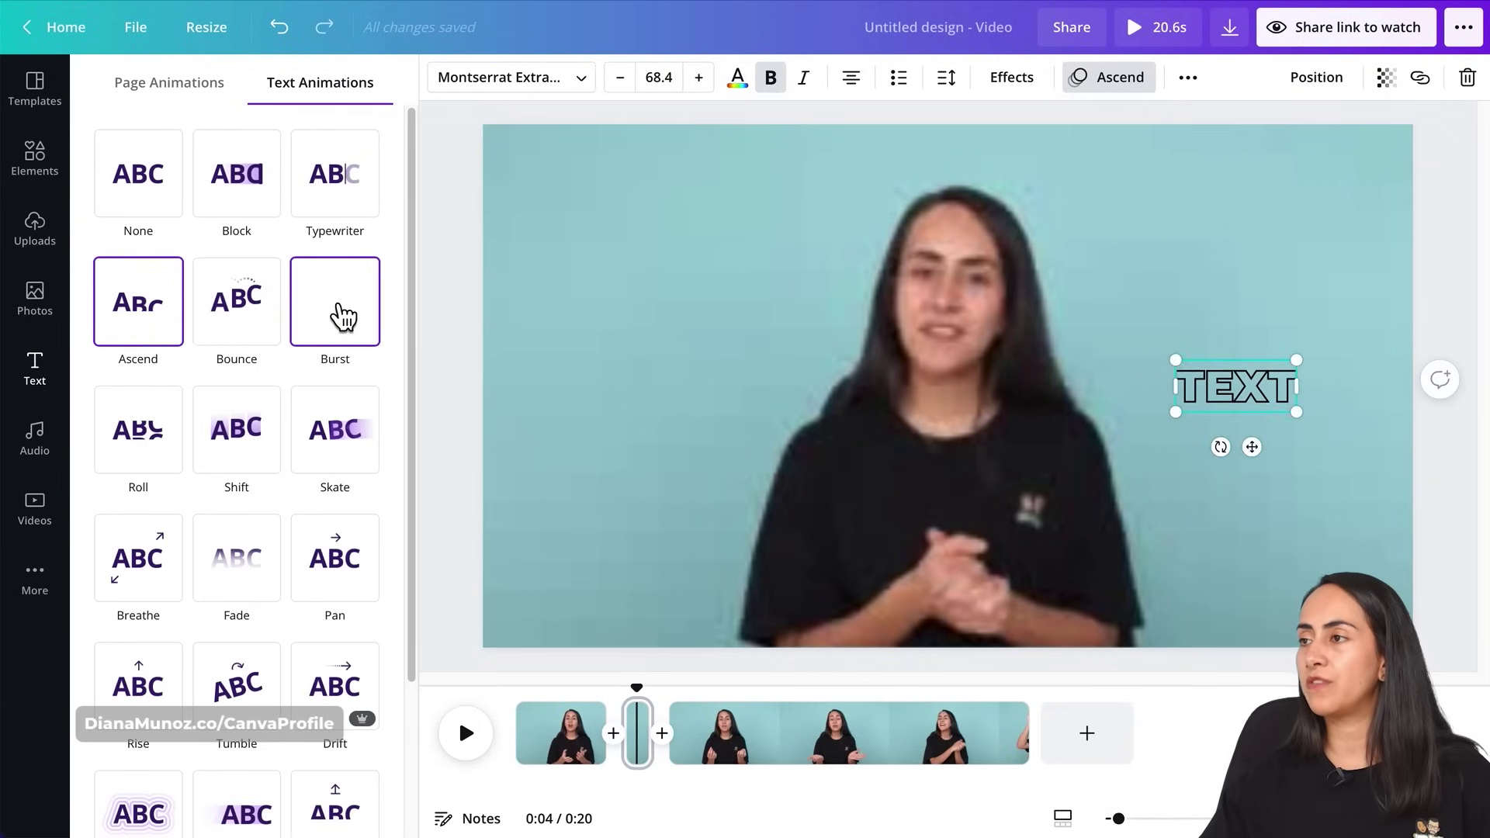
scroll(339, 307, down, 1)
scroll(342, 314, down, 2)
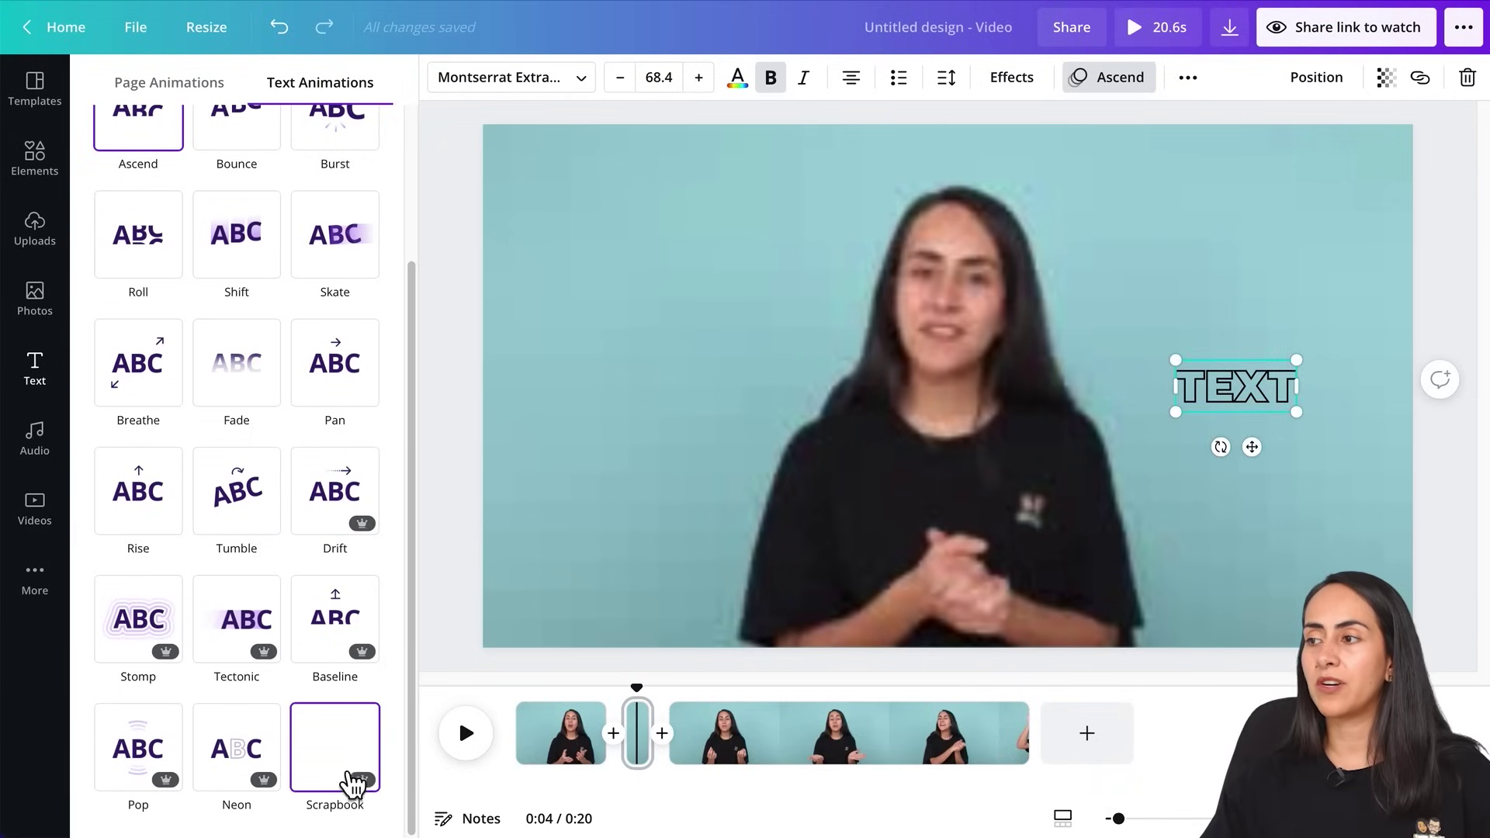
Keep the Ascend animation on the TEXT heading and close the list of text animations.
scroll(347, 495, up, 1)
scroll(346, 494, up, 3)
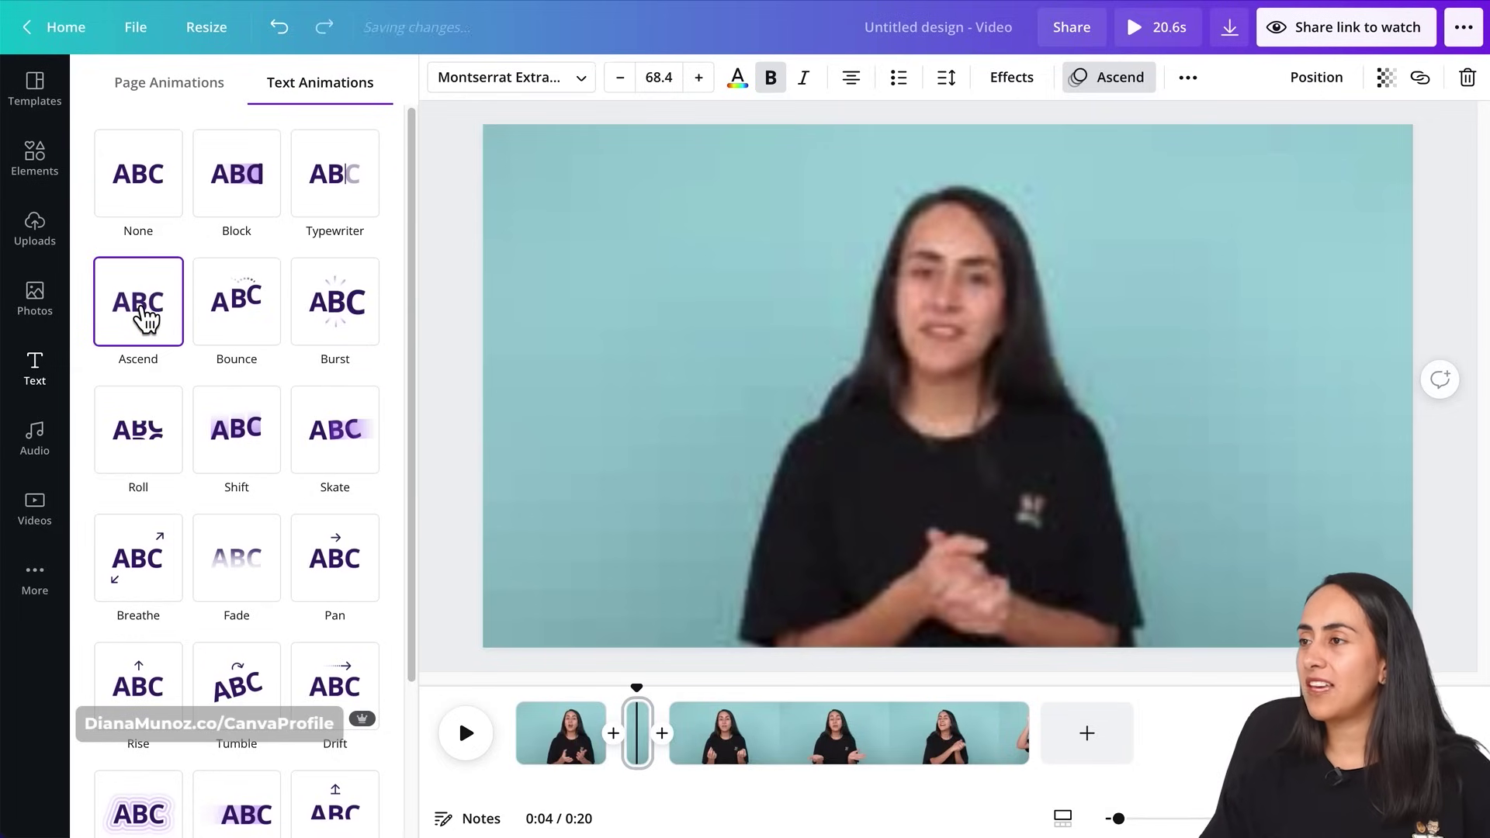
key(Escape)
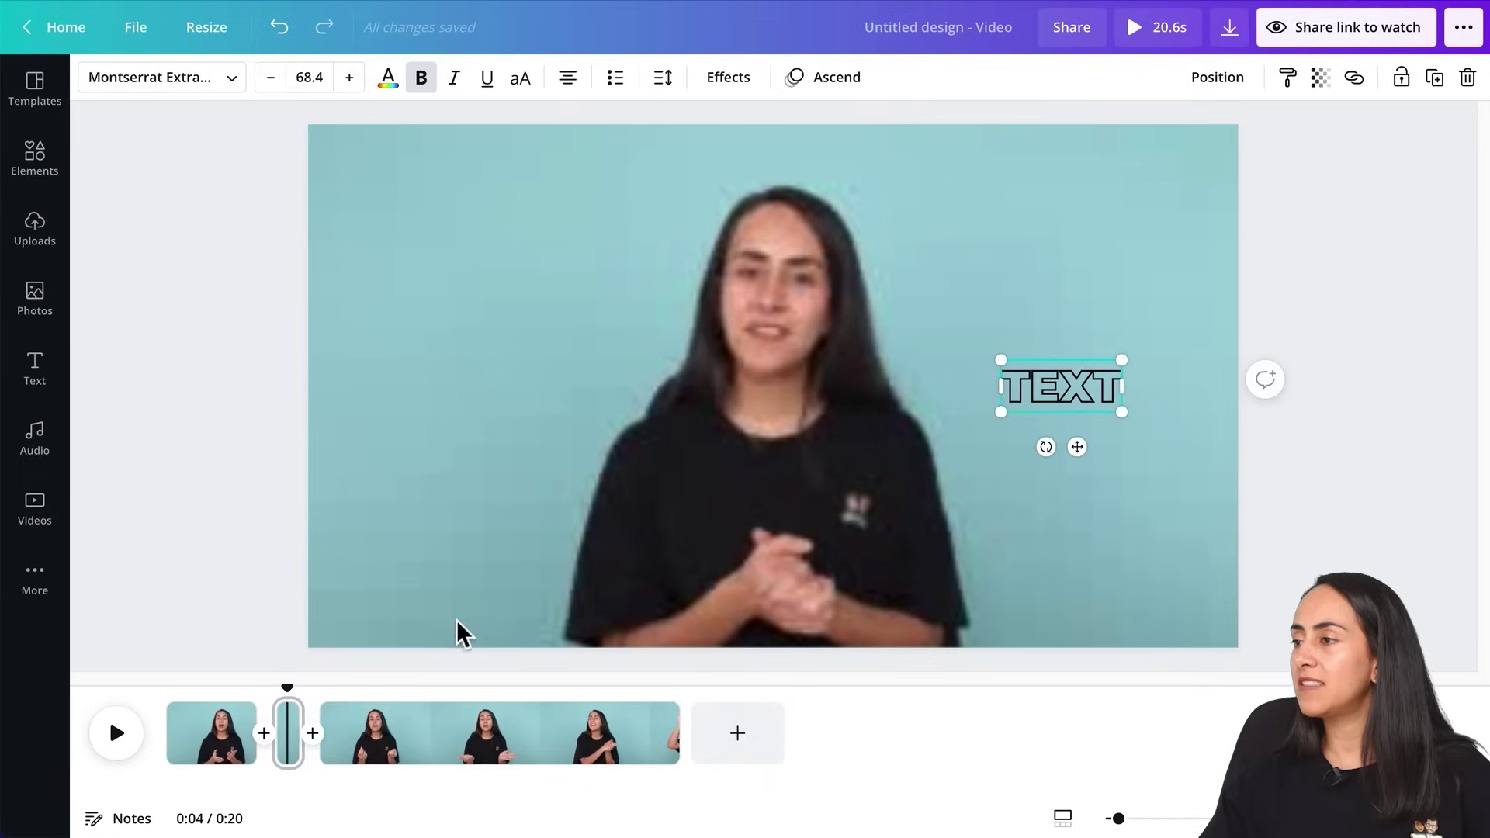
Play the video from the start to check the animated TEXT heading, and pause in the following page.
drag(287, 688, 133, 705)
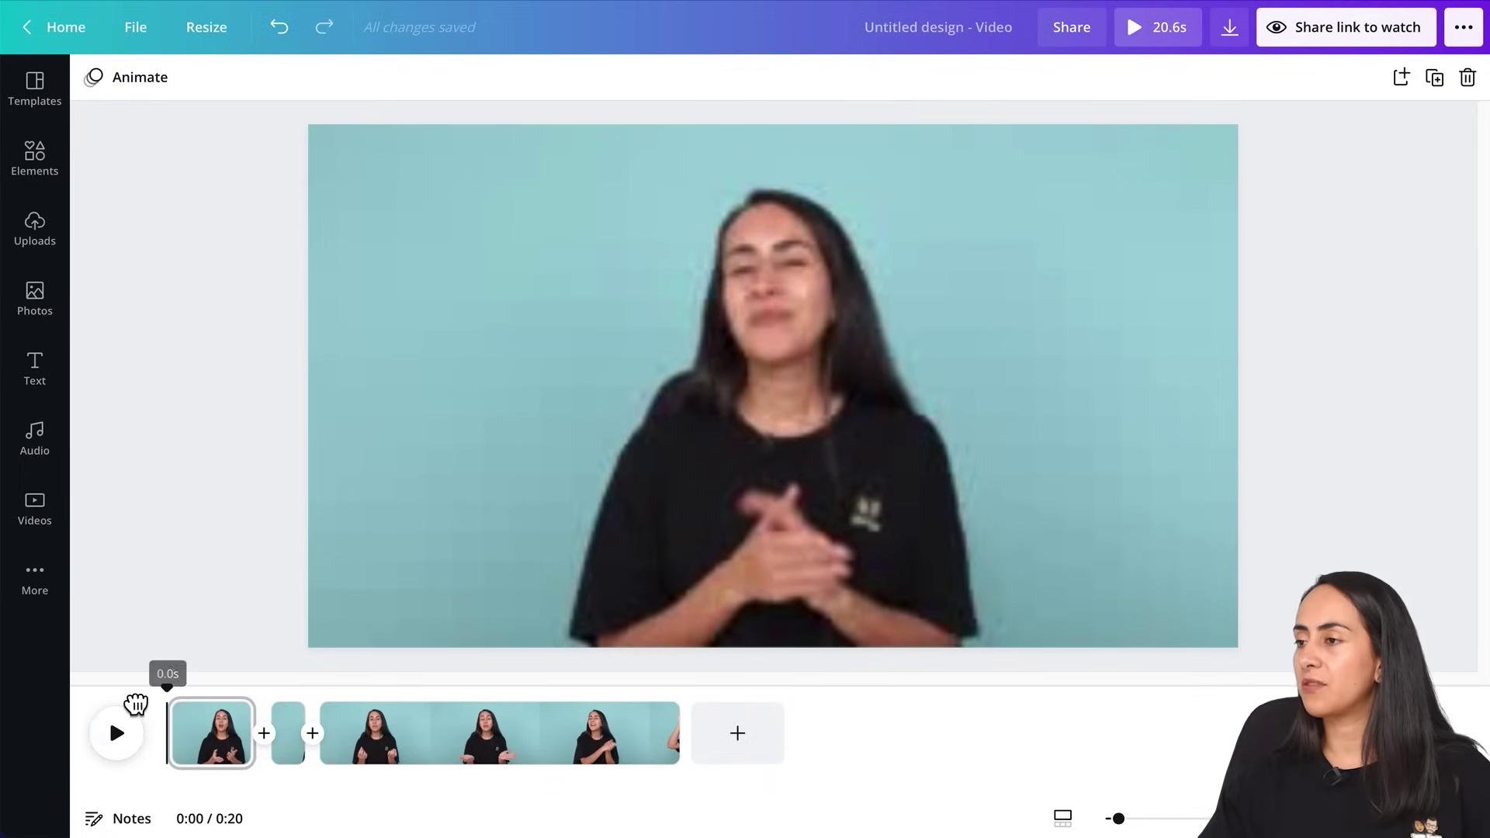
click(127, 744)
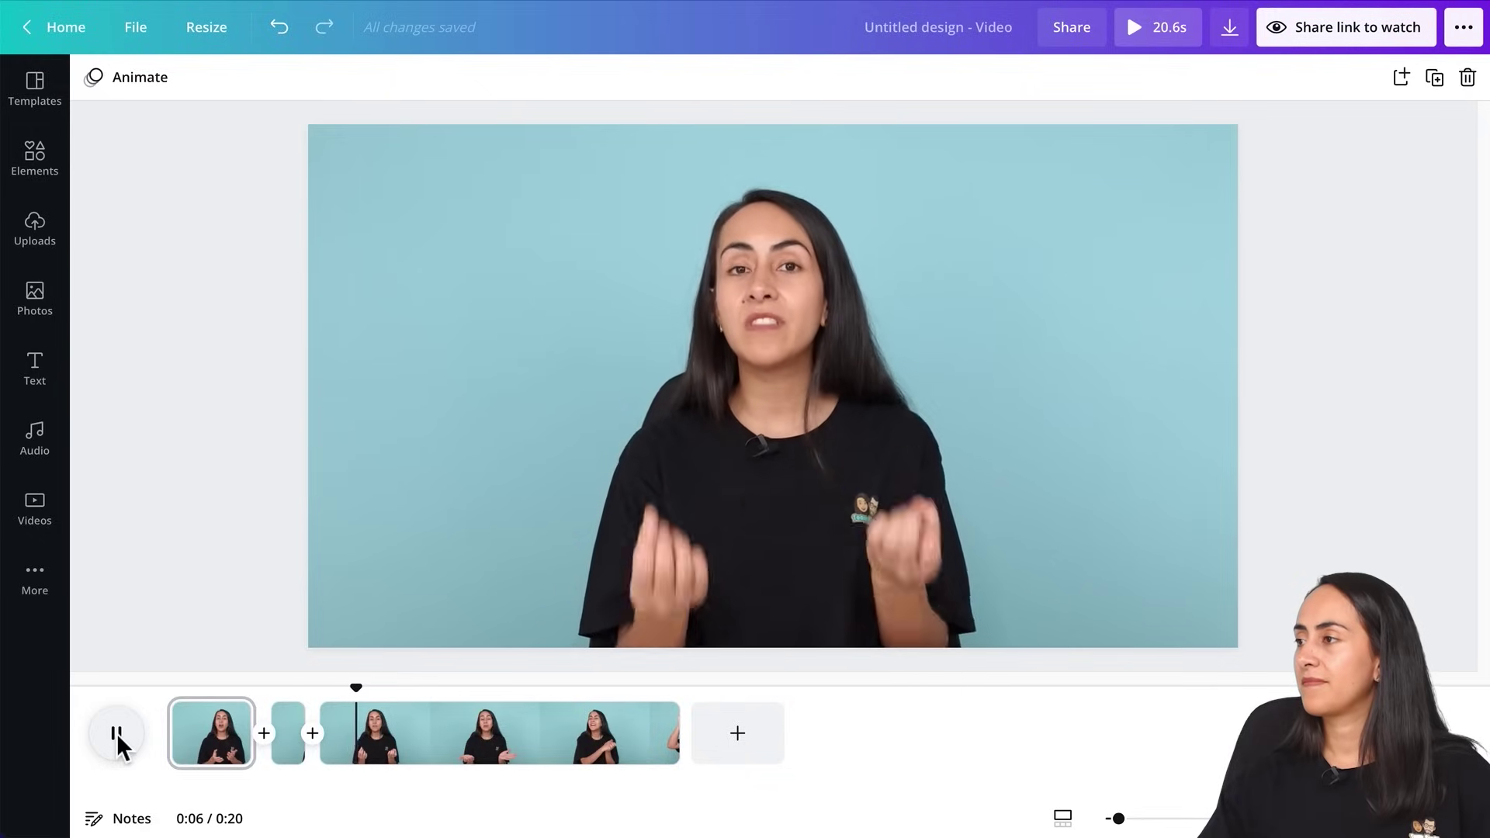
click(116, 733)
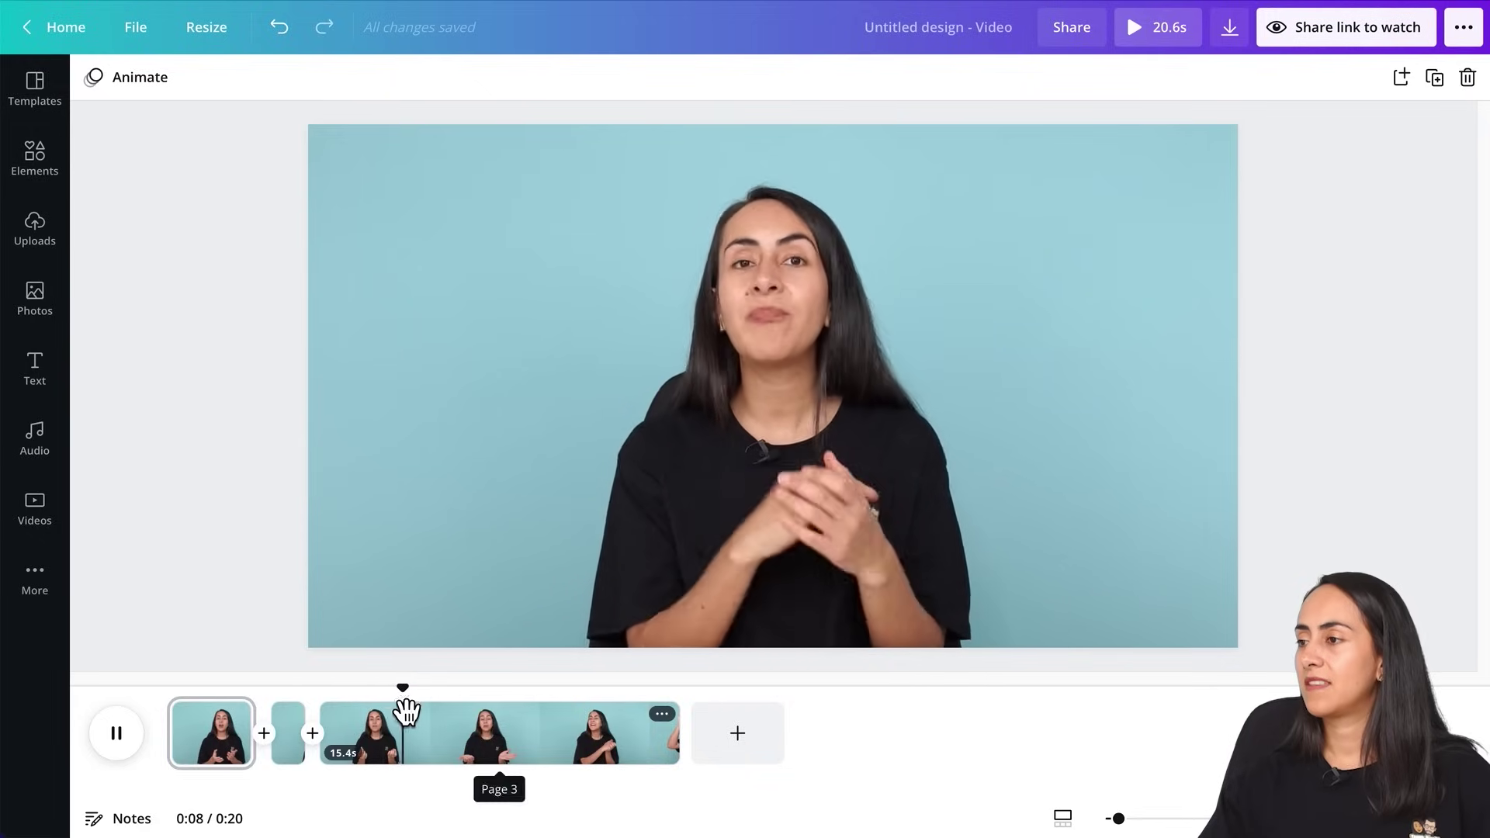
Split the long last page just after the hand gesture near its start, and select the new short third page.
drag(402, 691, 314, 705)
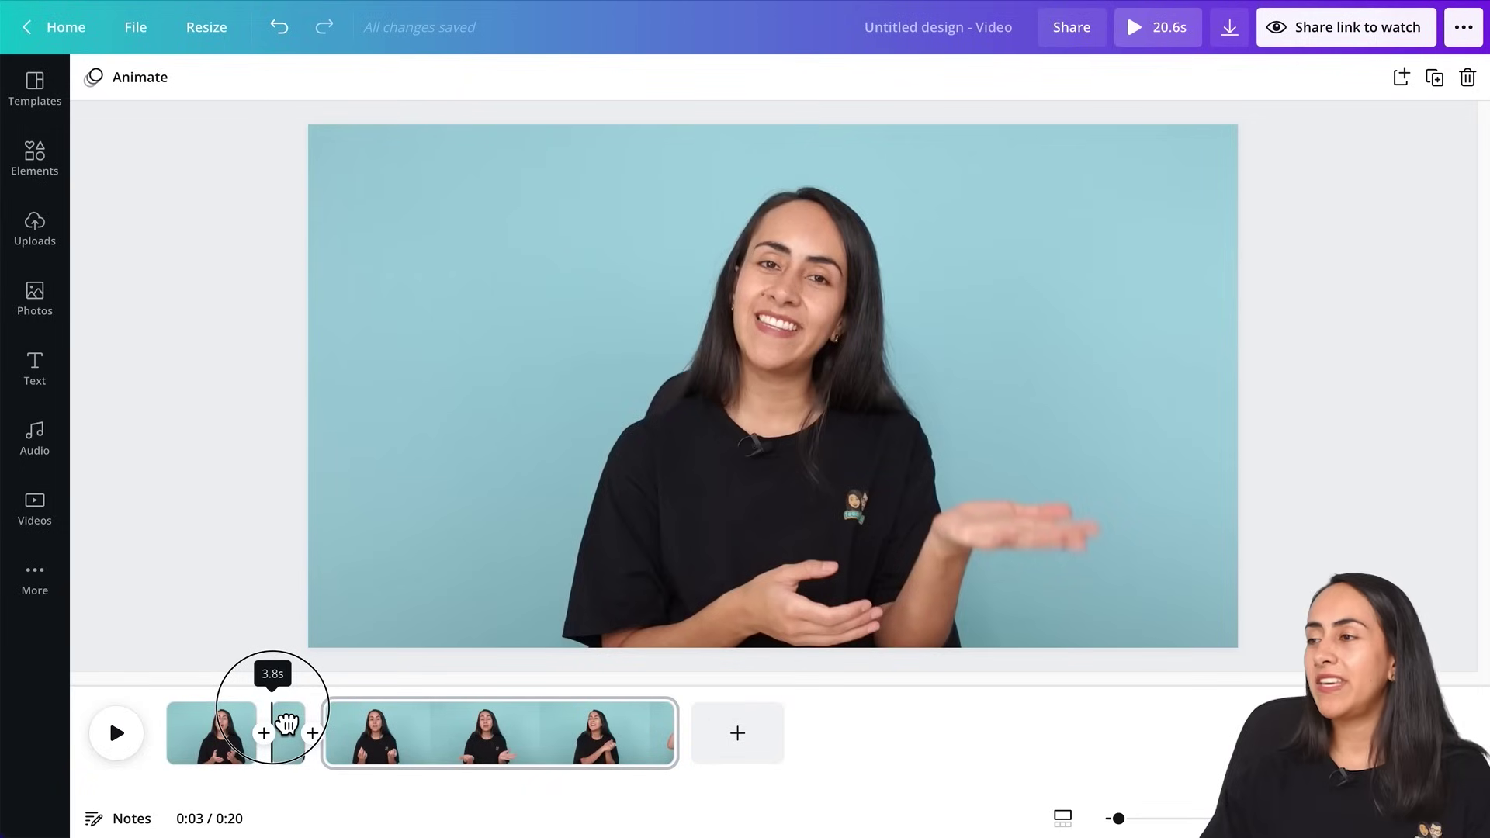
drag(285, 723, 346, 713)
right_click(355, 730)
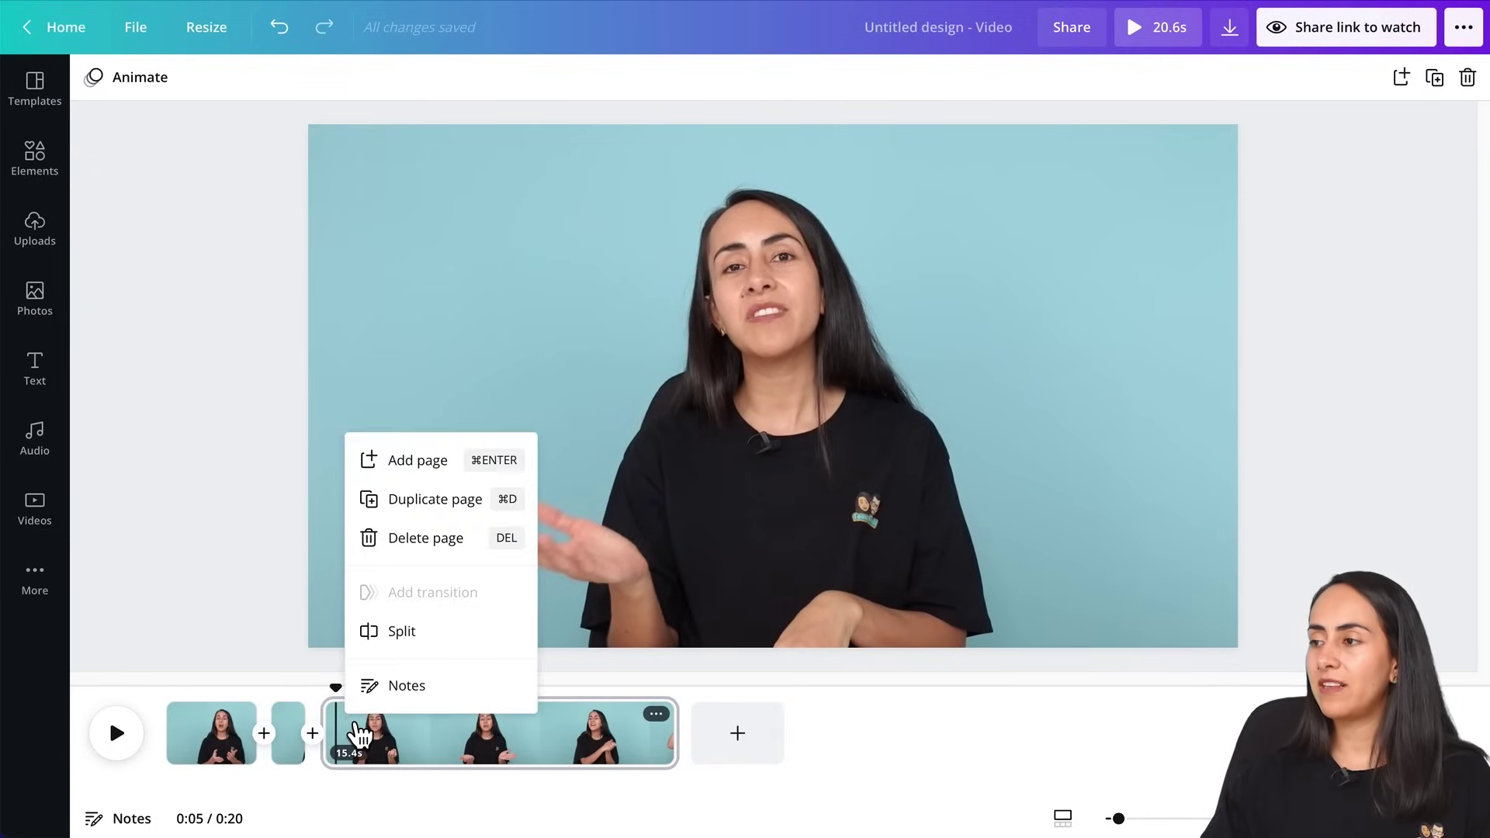
click(375, 649)
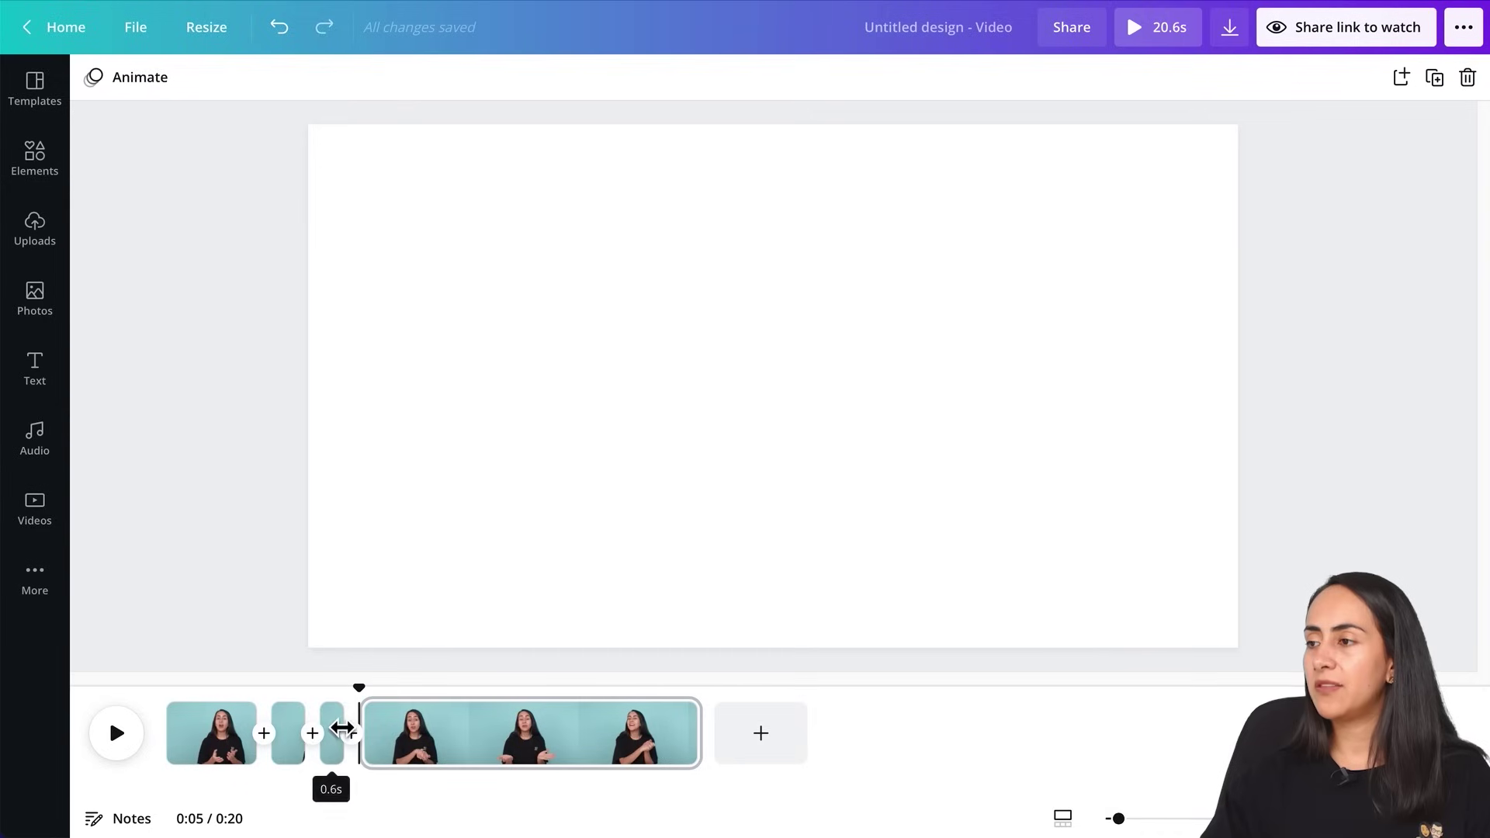
click(339, 720)
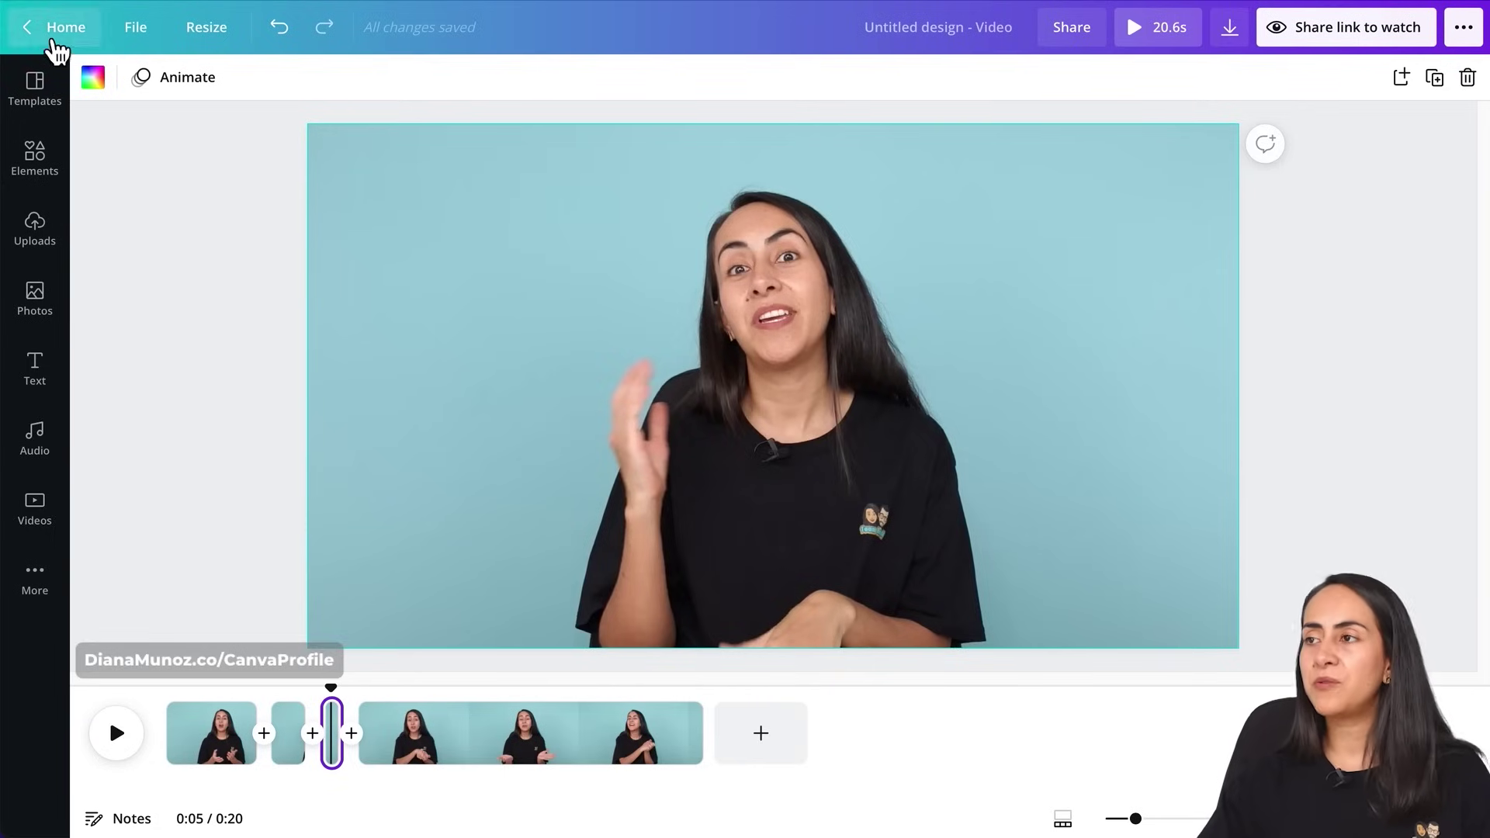
Add the uploaded selfie with the red beanie to the short third page.
click(35, 229)
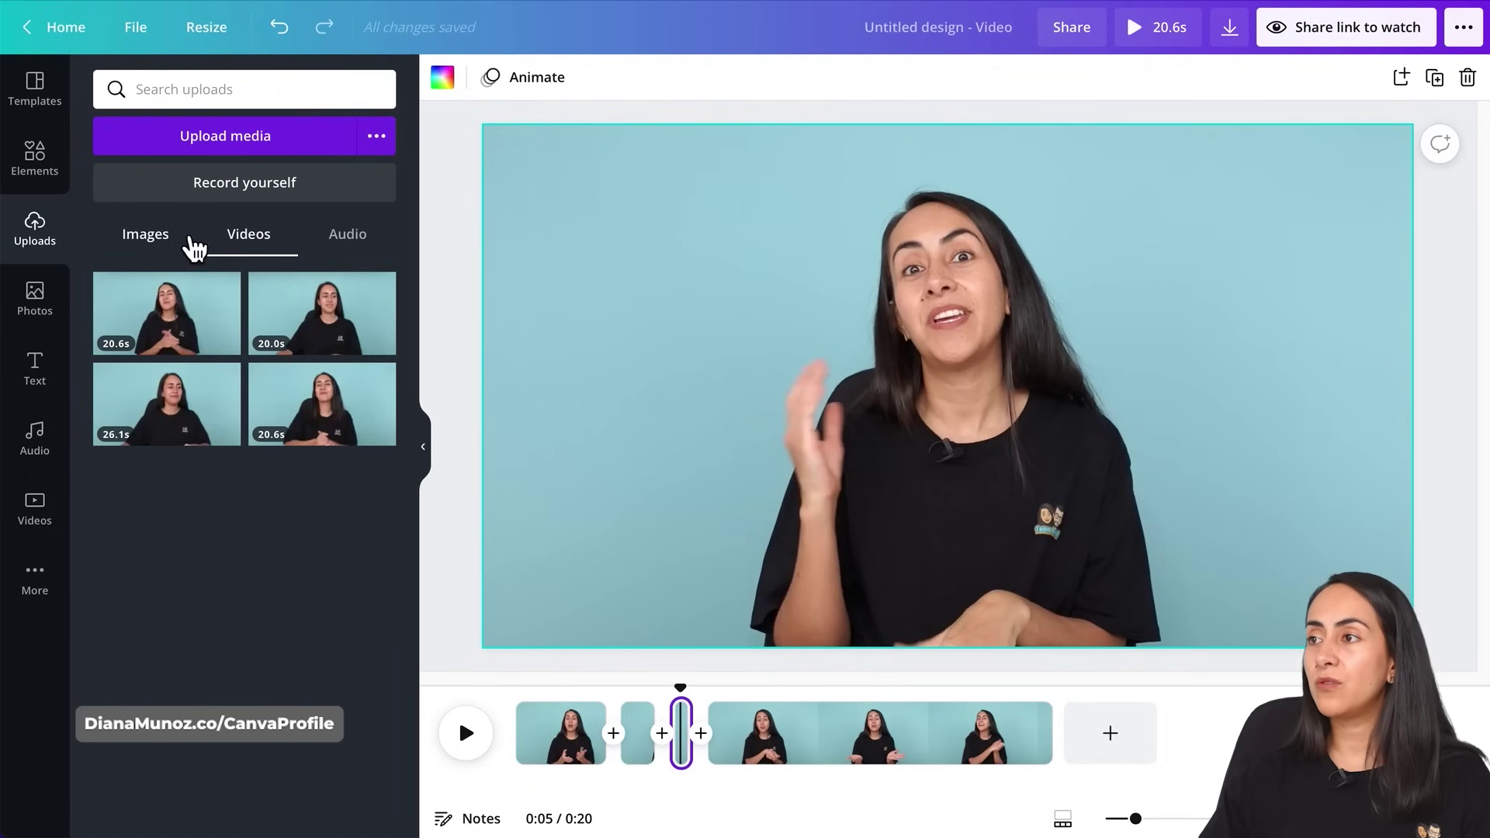
click(148, 235)
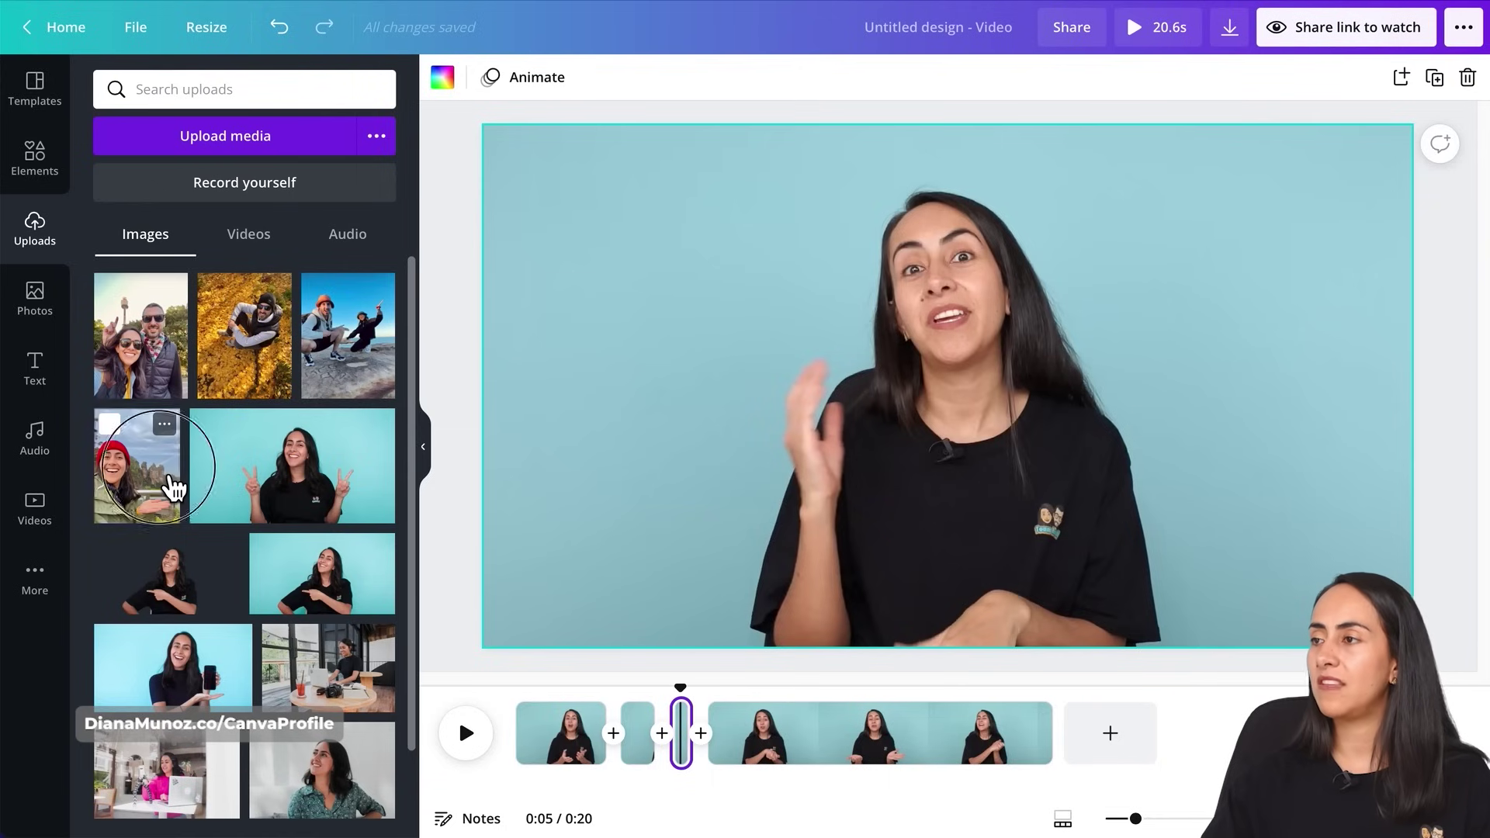
click(174, 488)
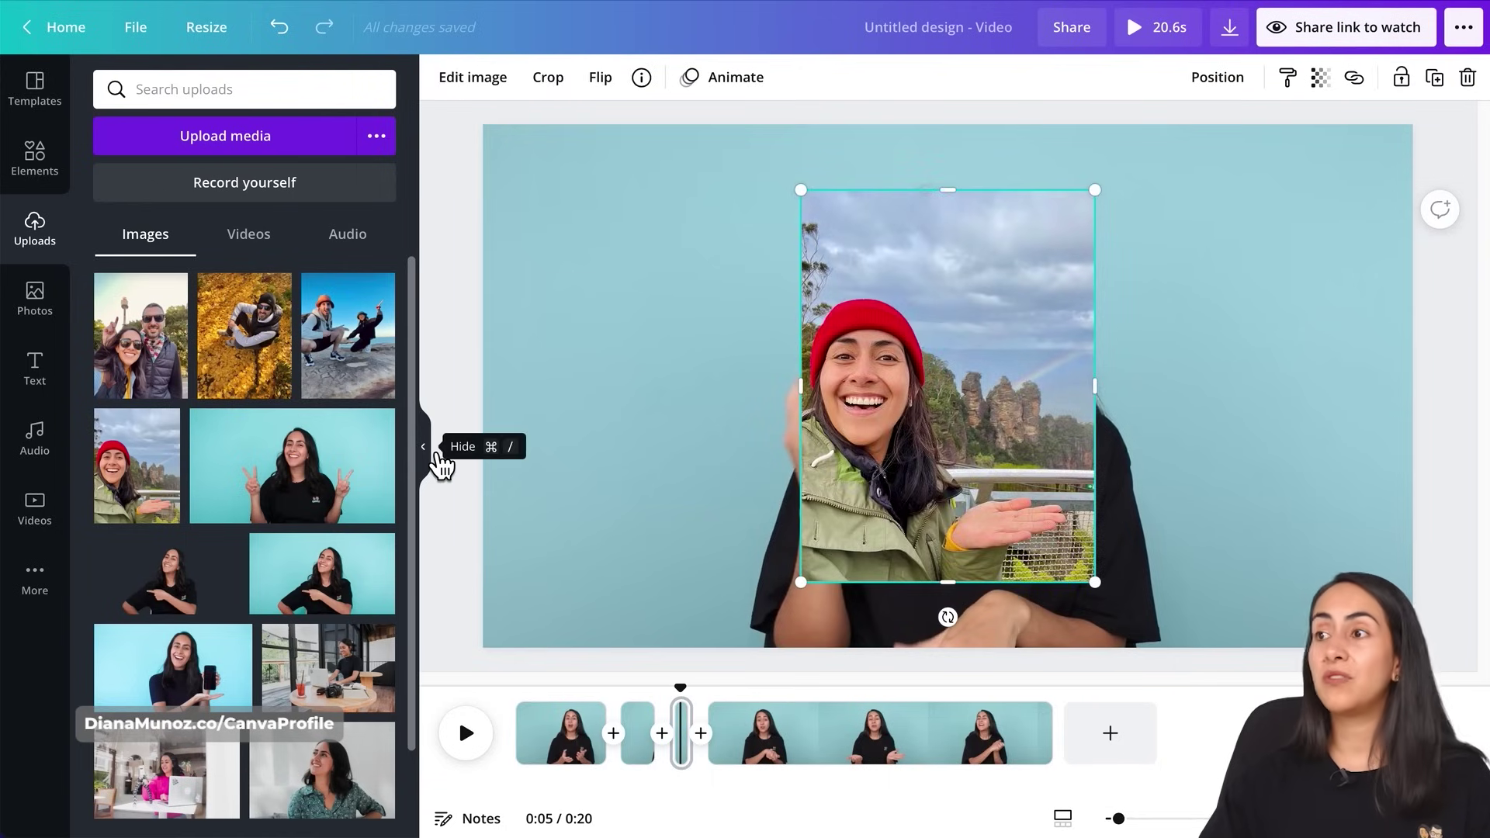
Move the selfie to the empty area left of the speaker and shrink it so it clears her hand.
click(50, 311)
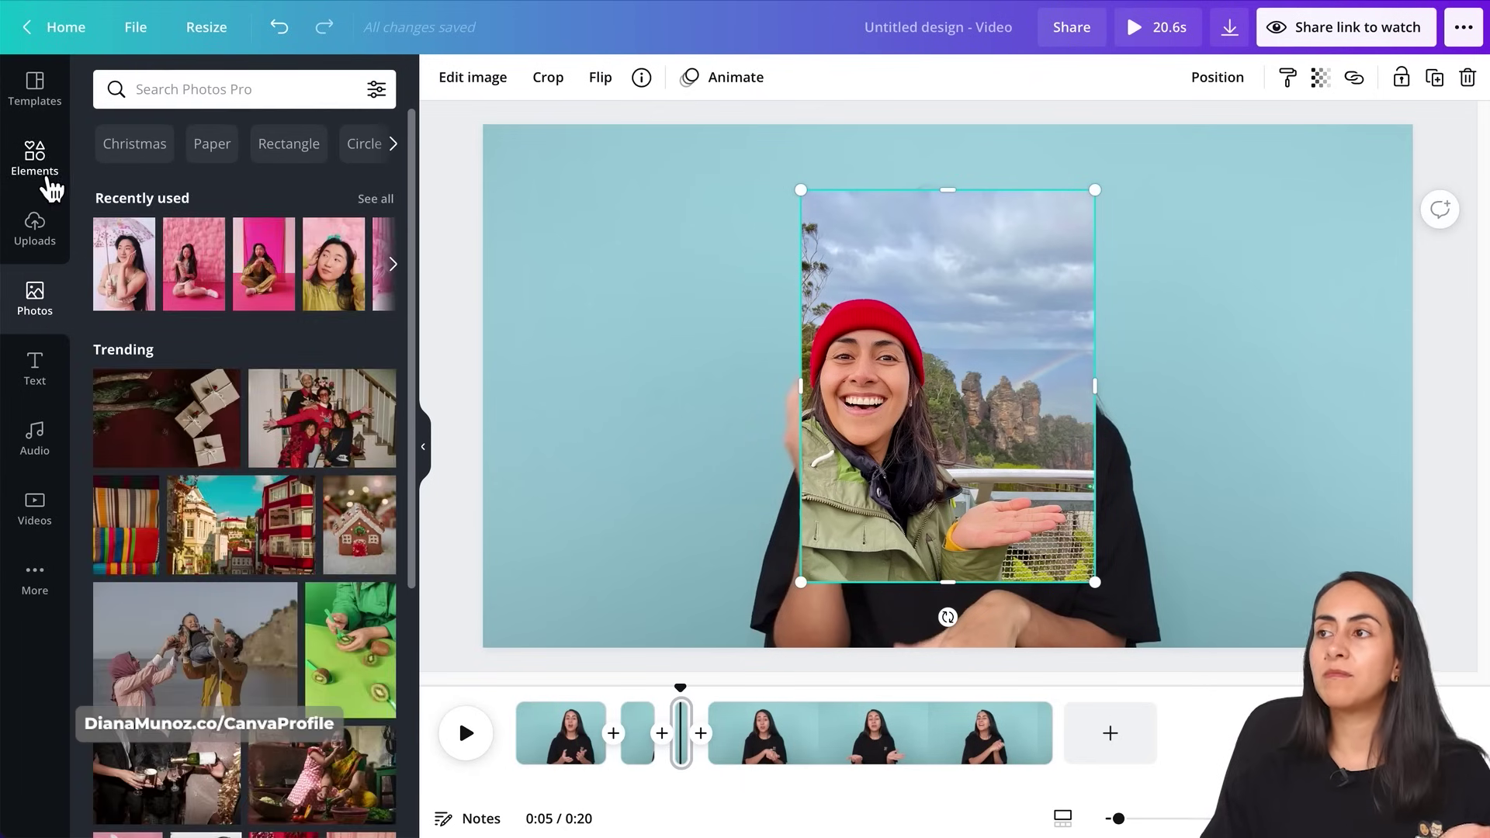
click(39, 177)
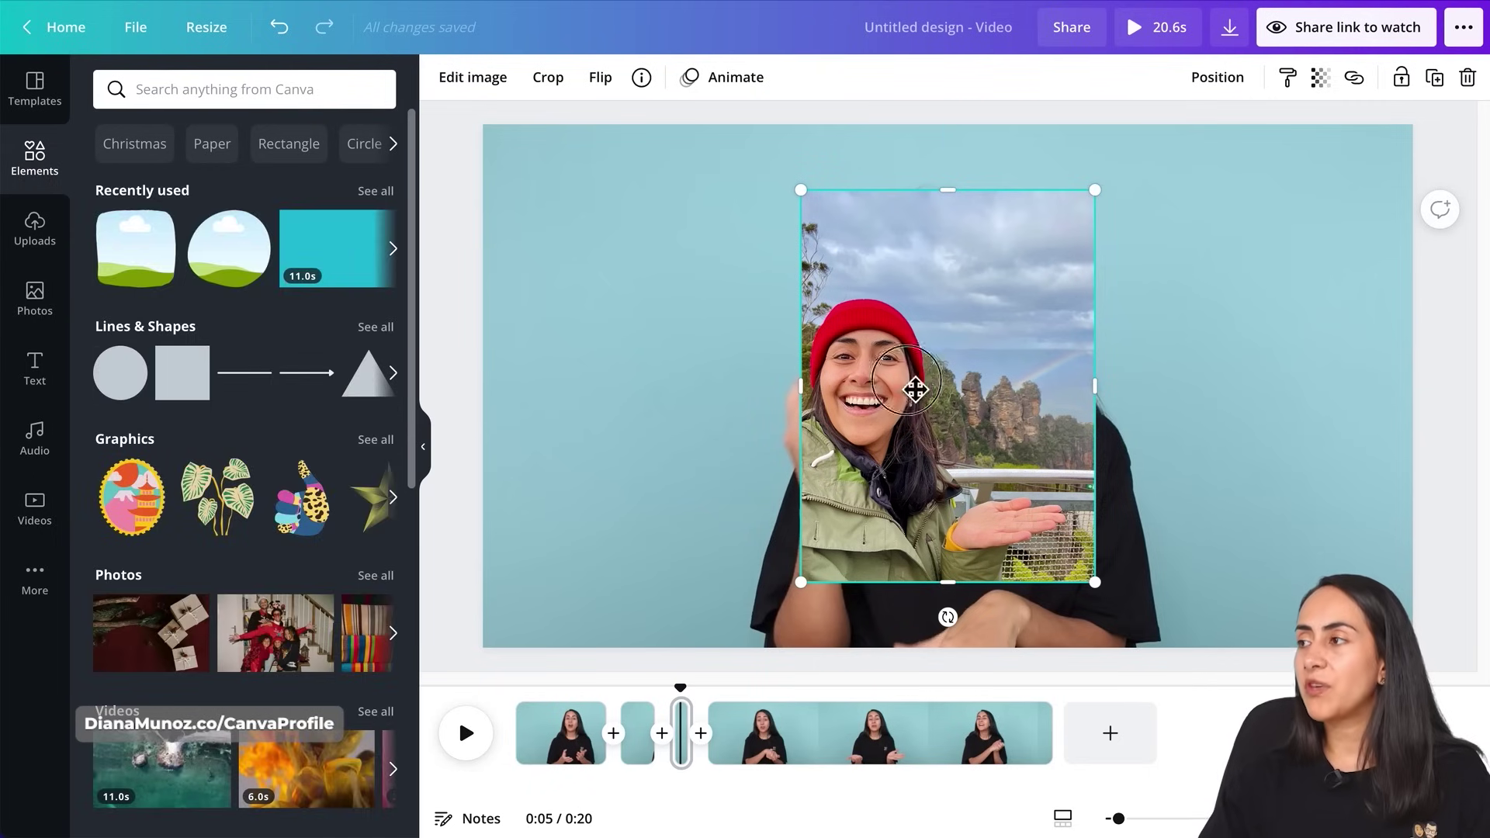
drag(915, 389, 641, 350)
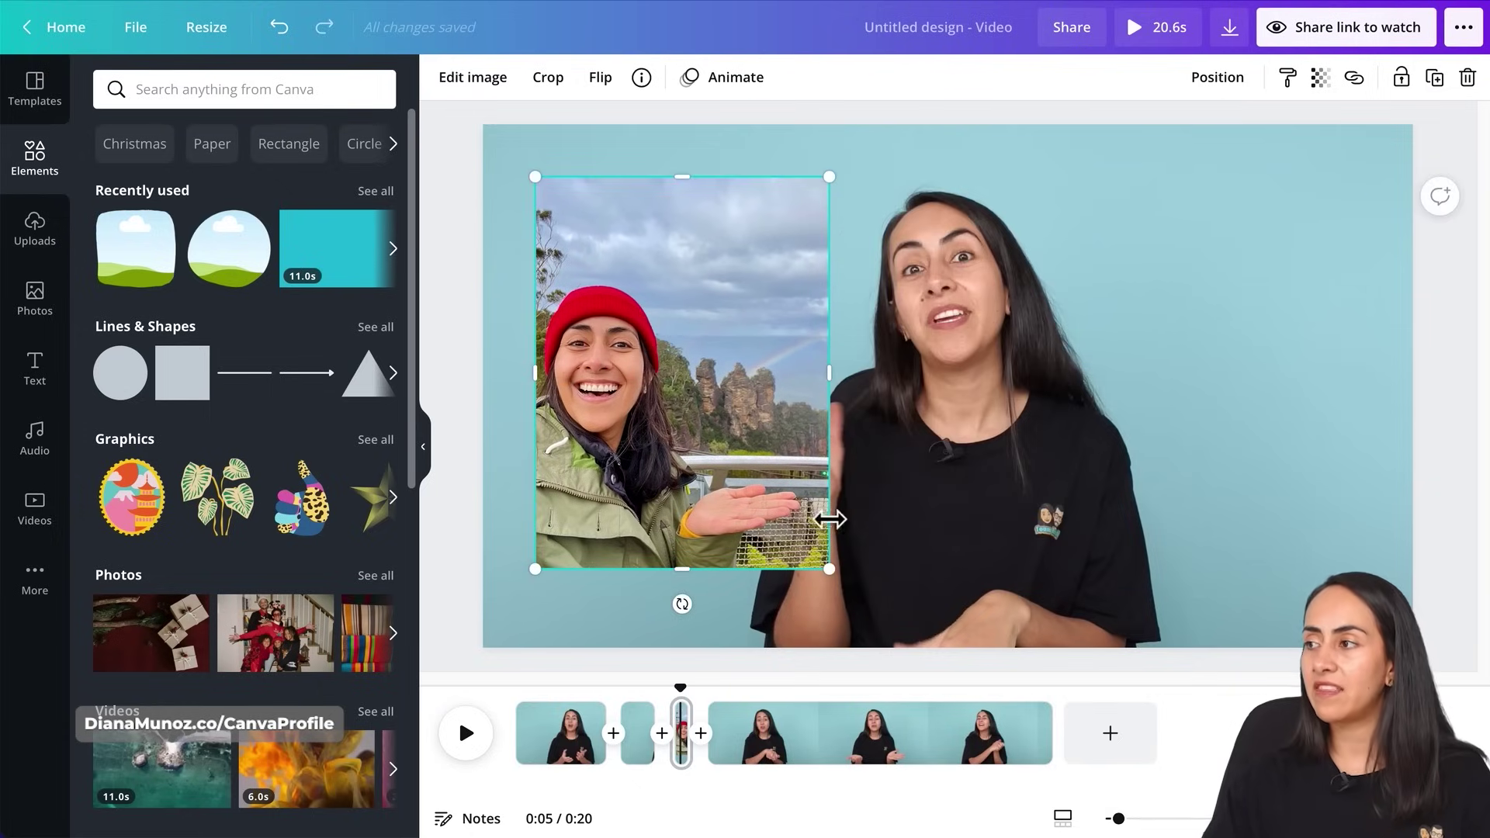
mouse_move(773, 497)
mouse_down()
mouse_move(728, 441)
mouse_move(769, 490)
mouse_up()
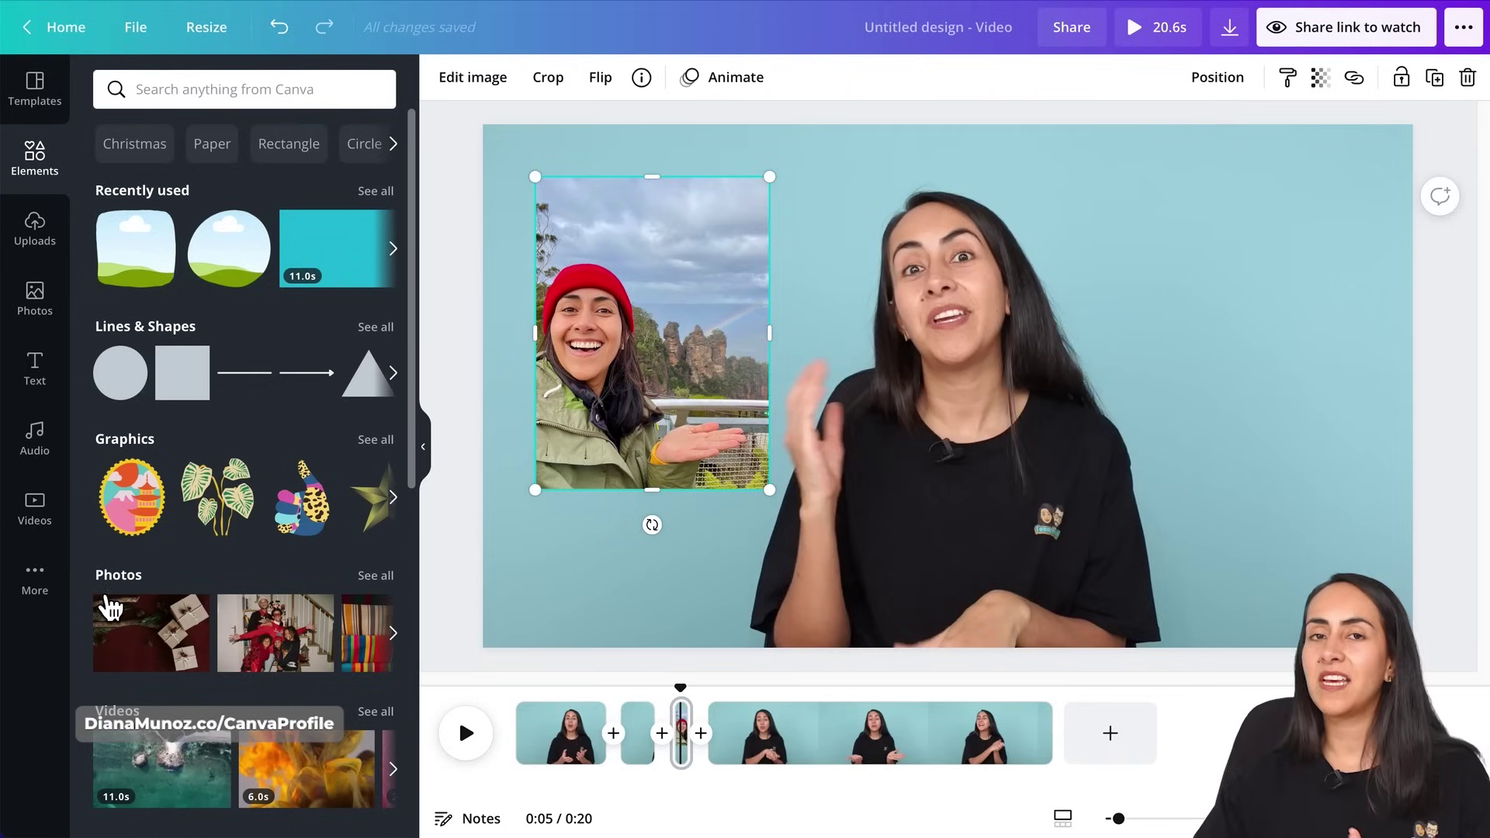
Browse the full set of Frames and add the rounded, irregular square frame to the third page.
scroll(273, 276, down, 6)
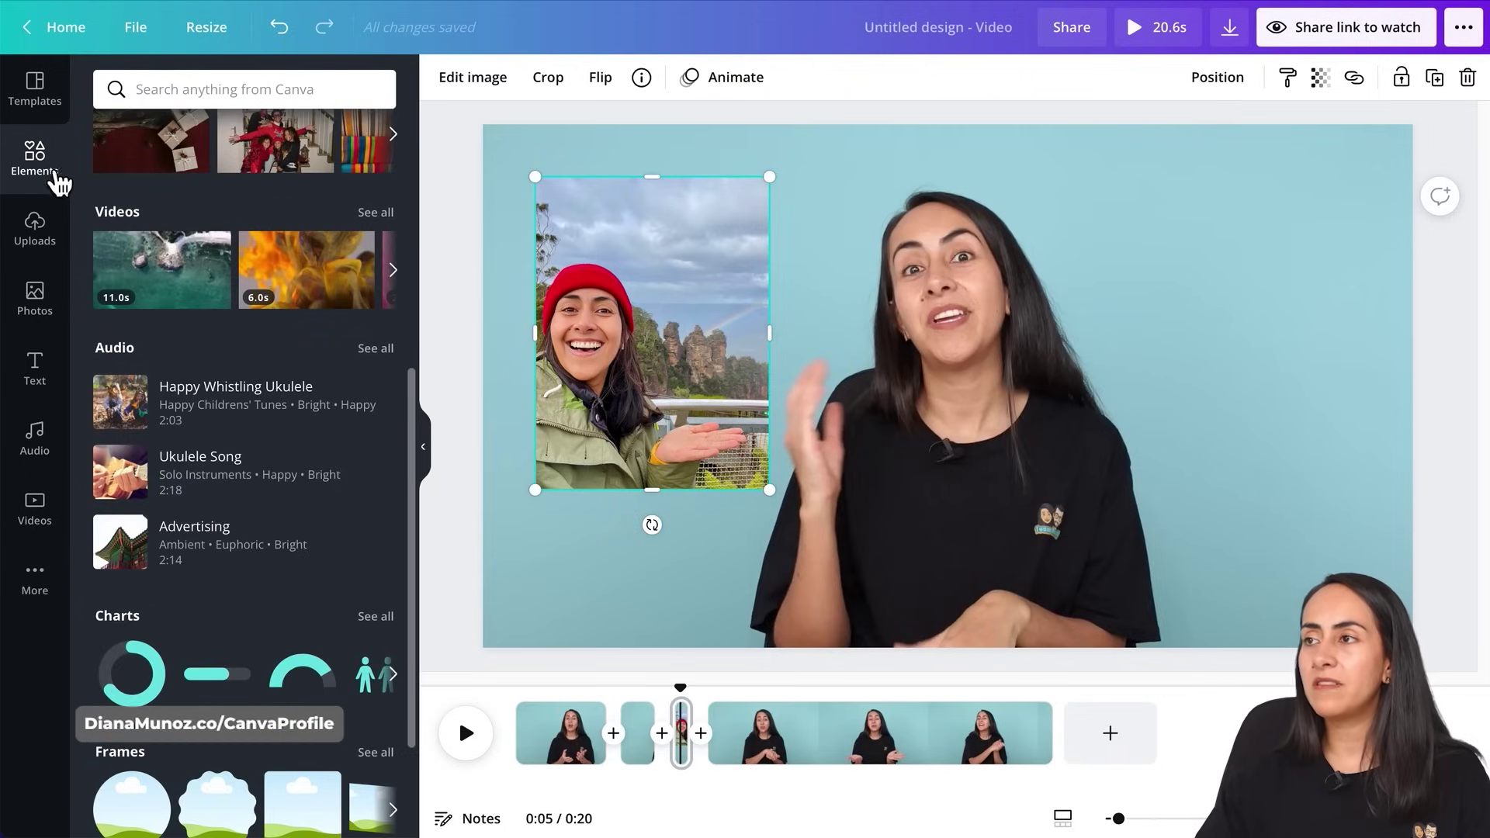
scroll(326, 522, down, 2)
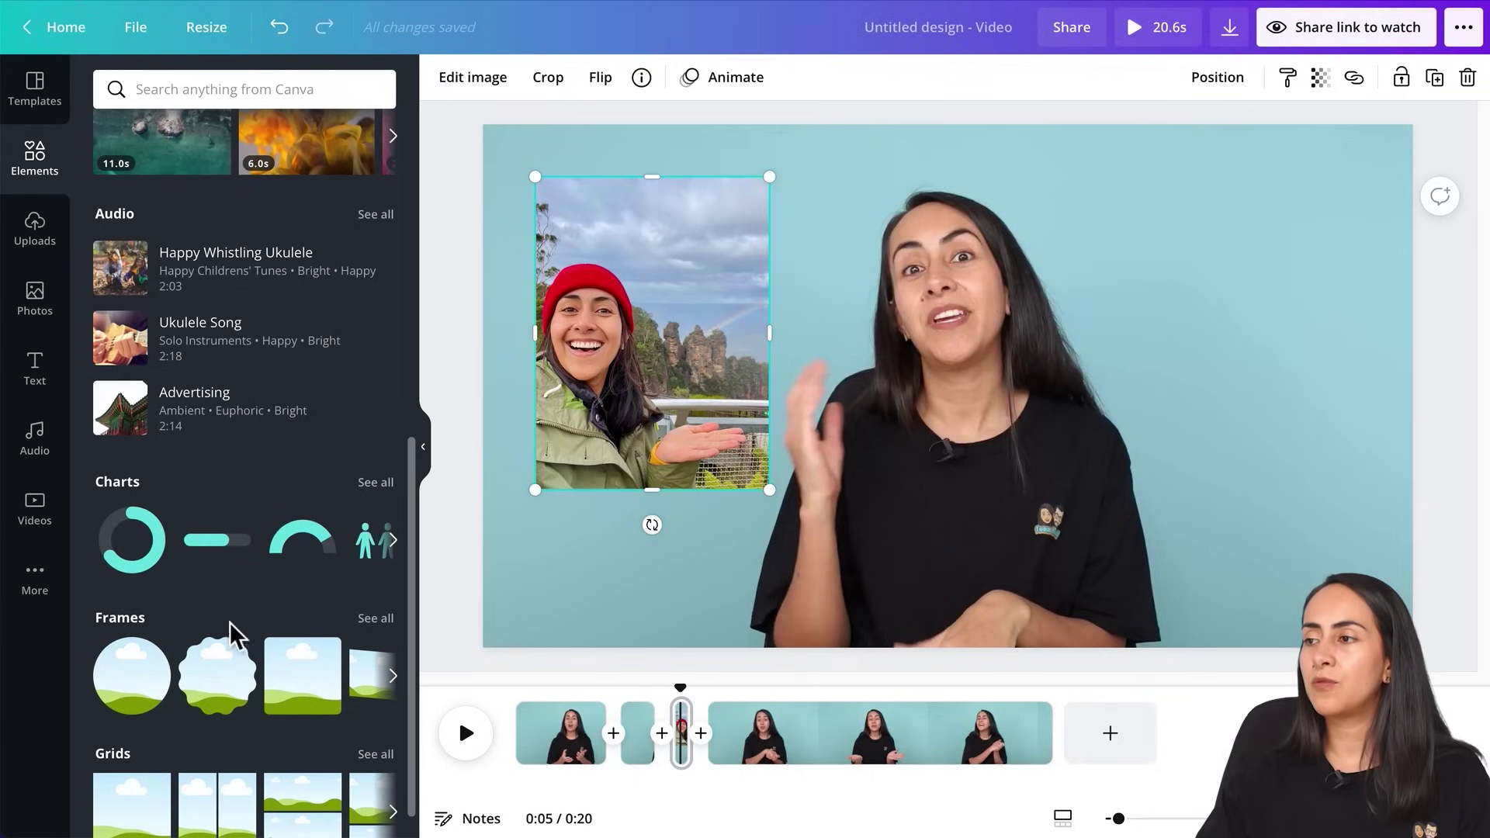
click(386, 627)
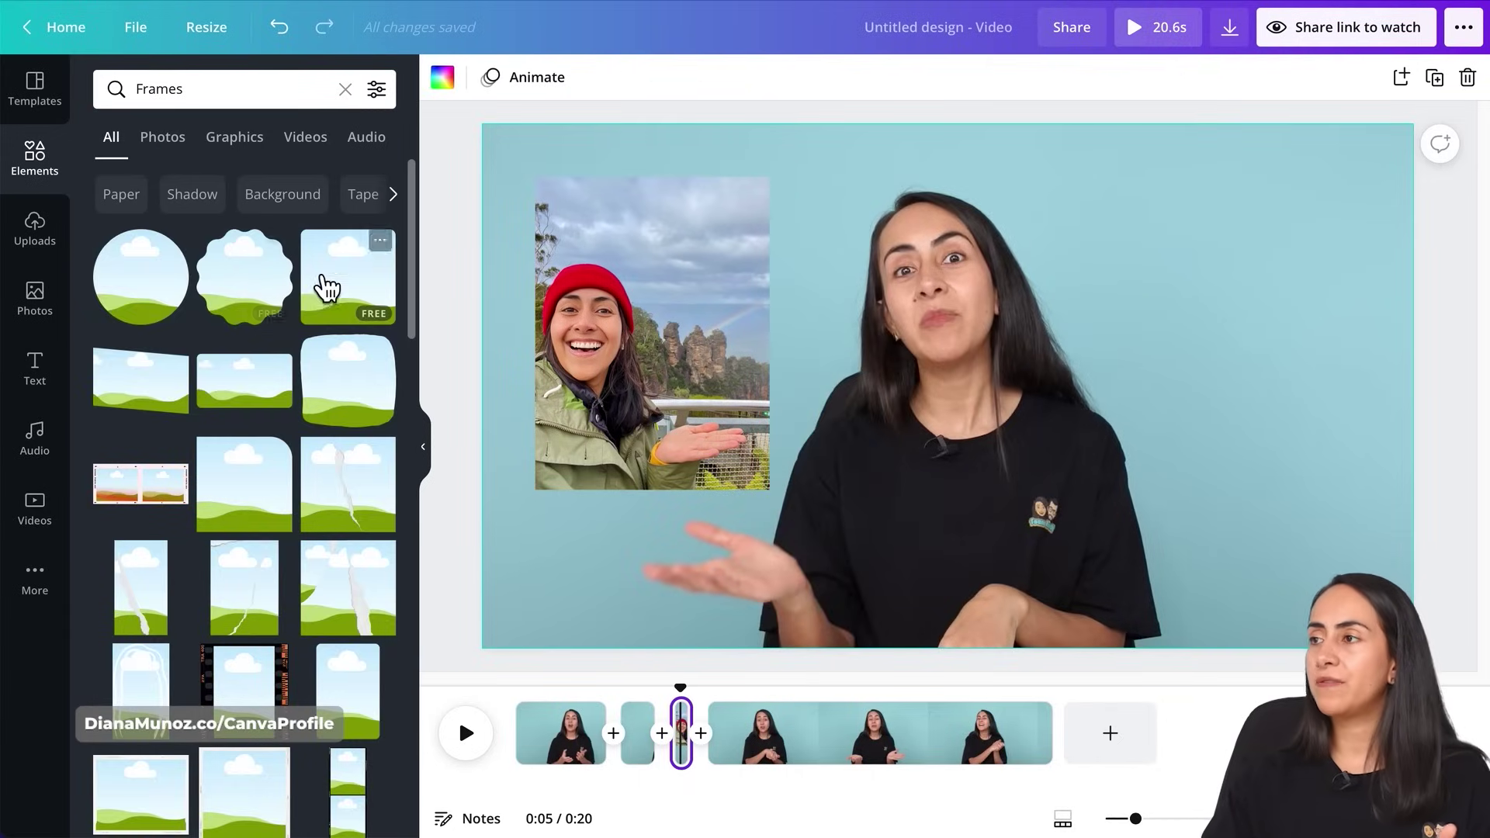
drag(413, 192, 413, 232)
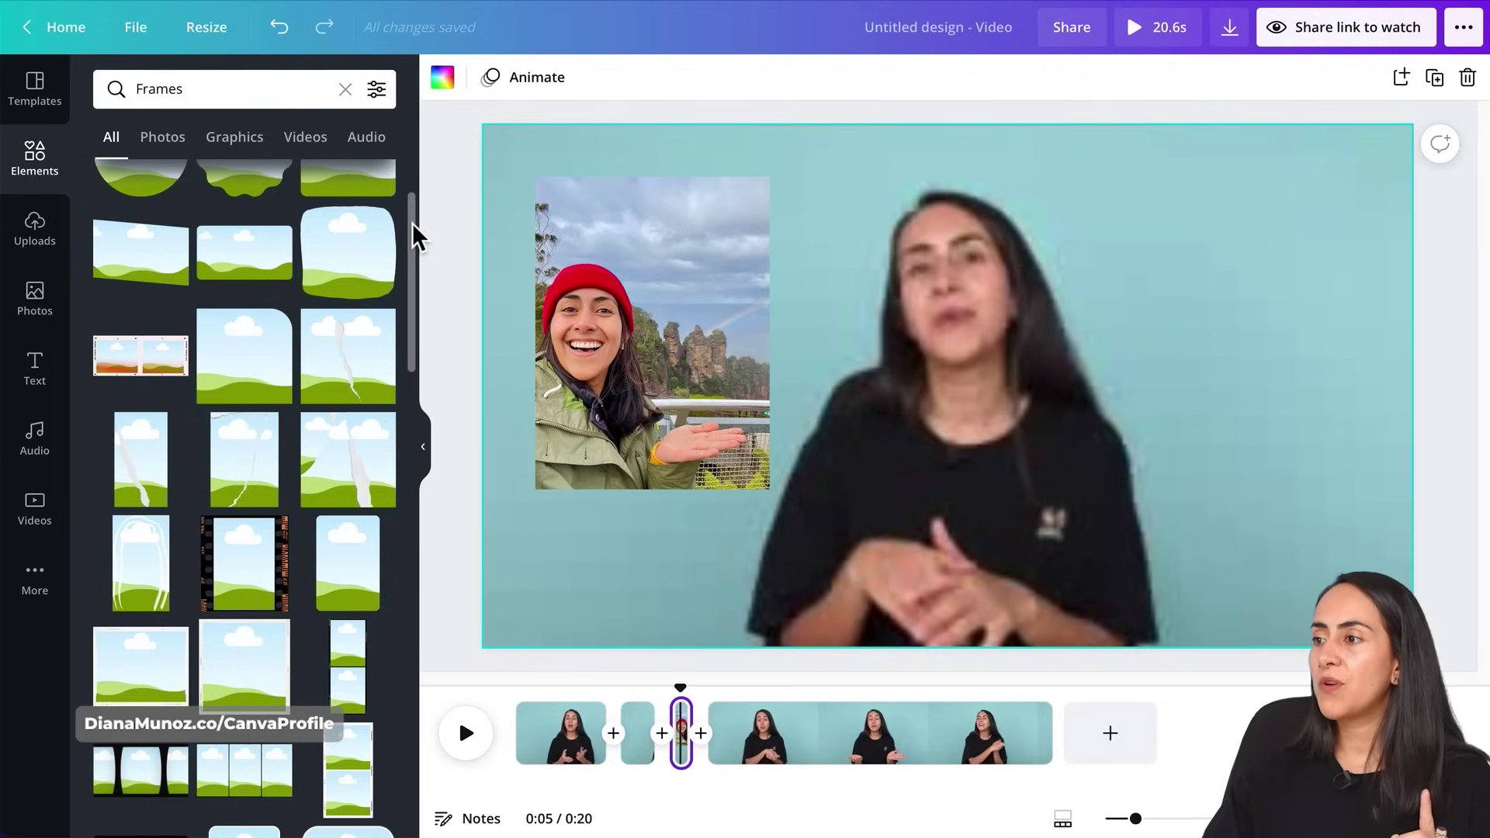
mouse_move(381, 237)
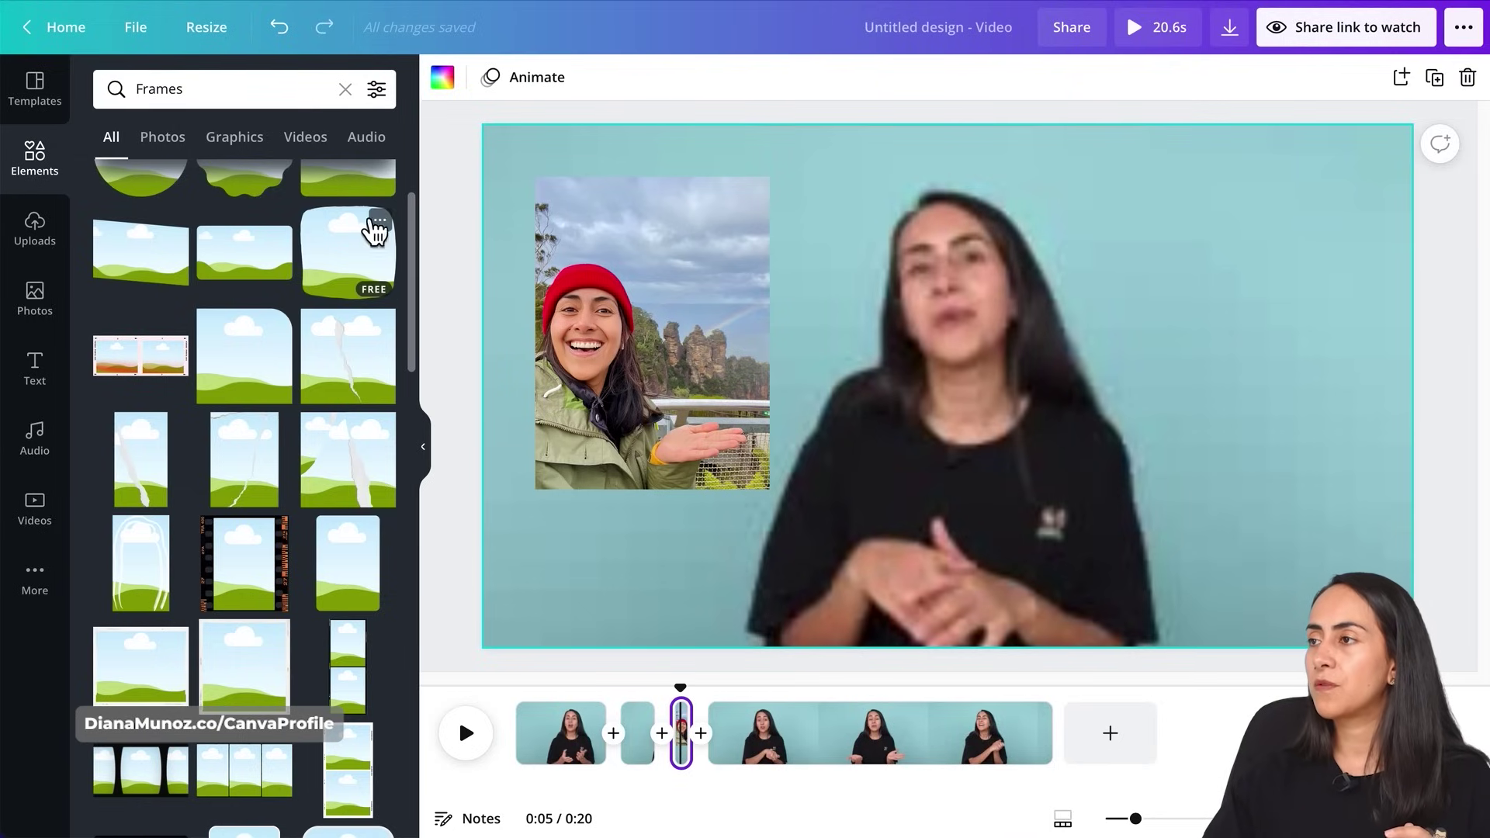
scroll(381, 256, up, 1)
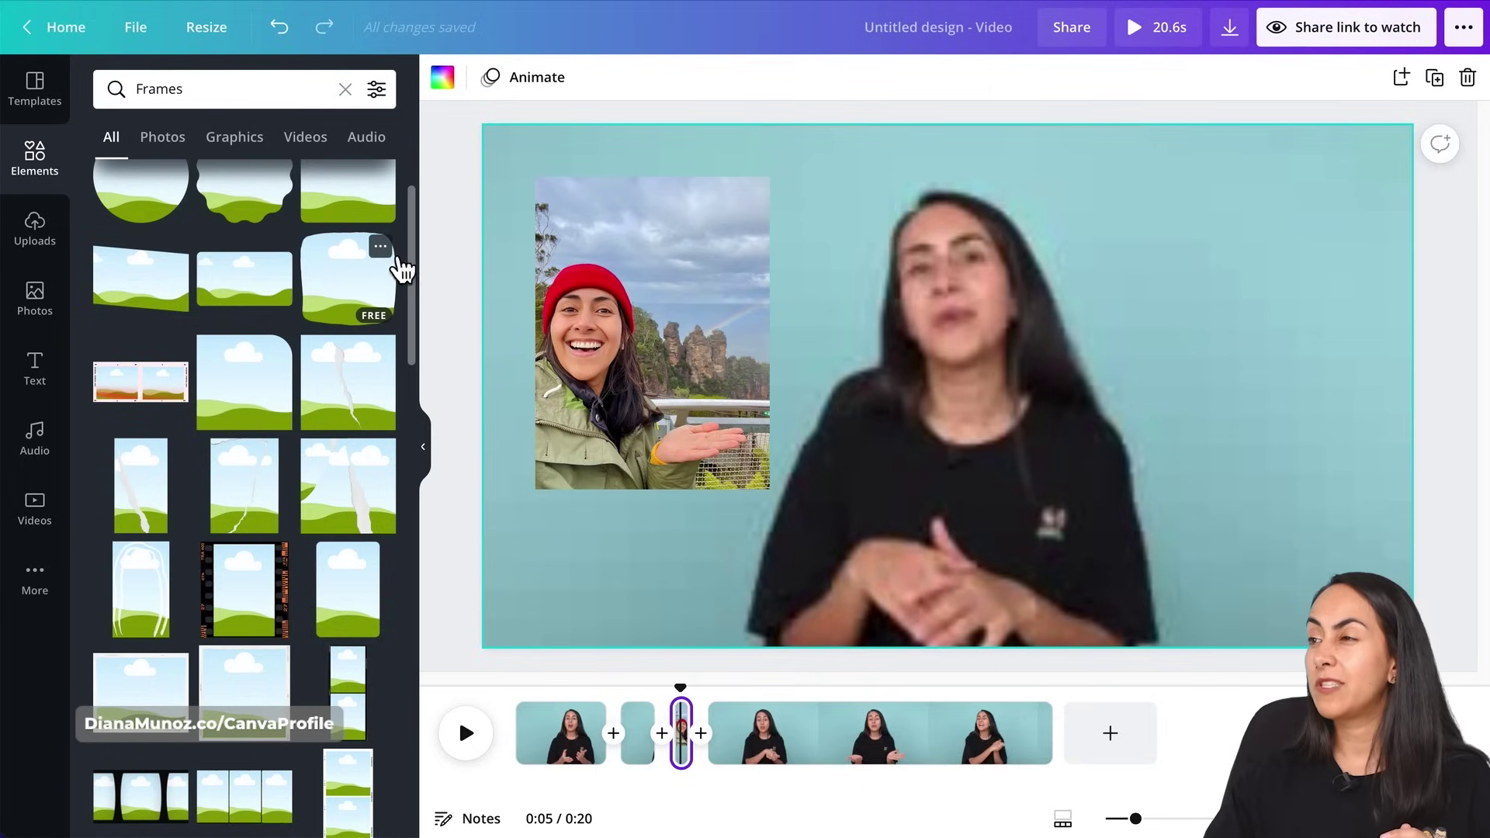
click(342, 307)
click(424, 449)
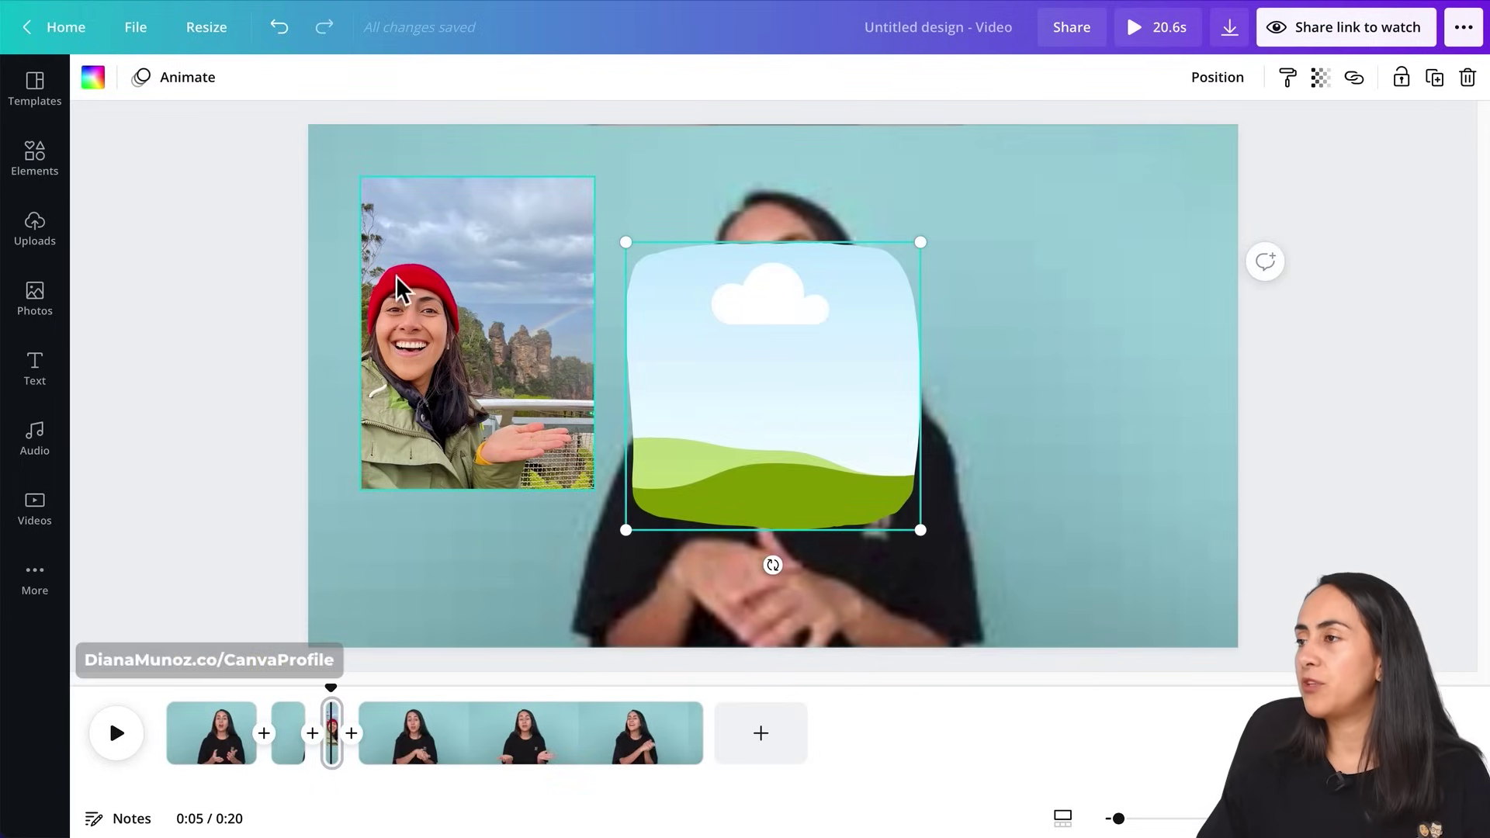
Place the selfie inside the frame left of the speaker and reposition its crop to show both the face and outstretched hand.
drag(396, 288, 513, 338)
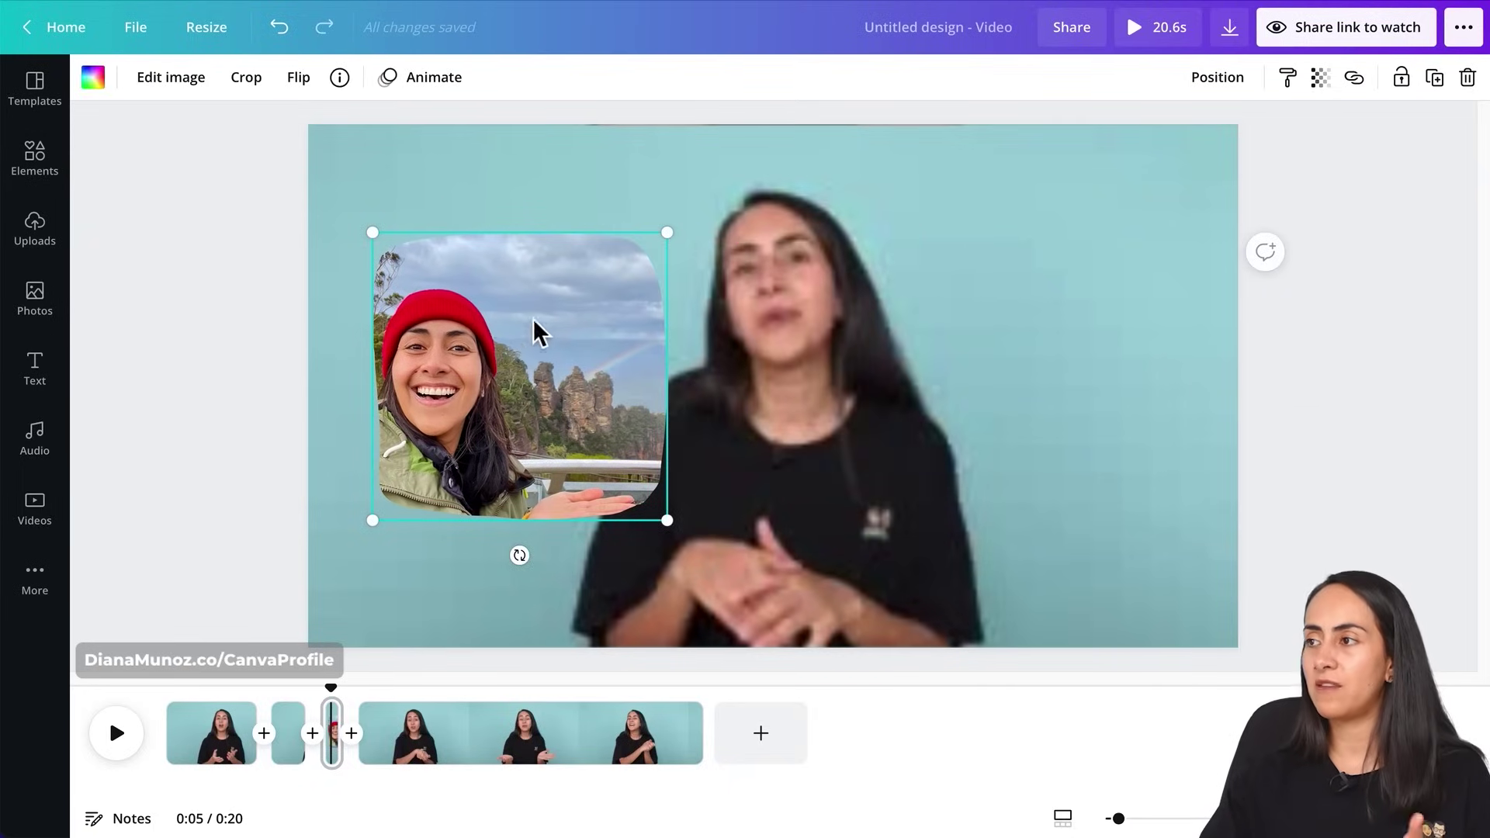
double_click(520, 341)
drag(548, 458, 594, 403)
click(130, 87)
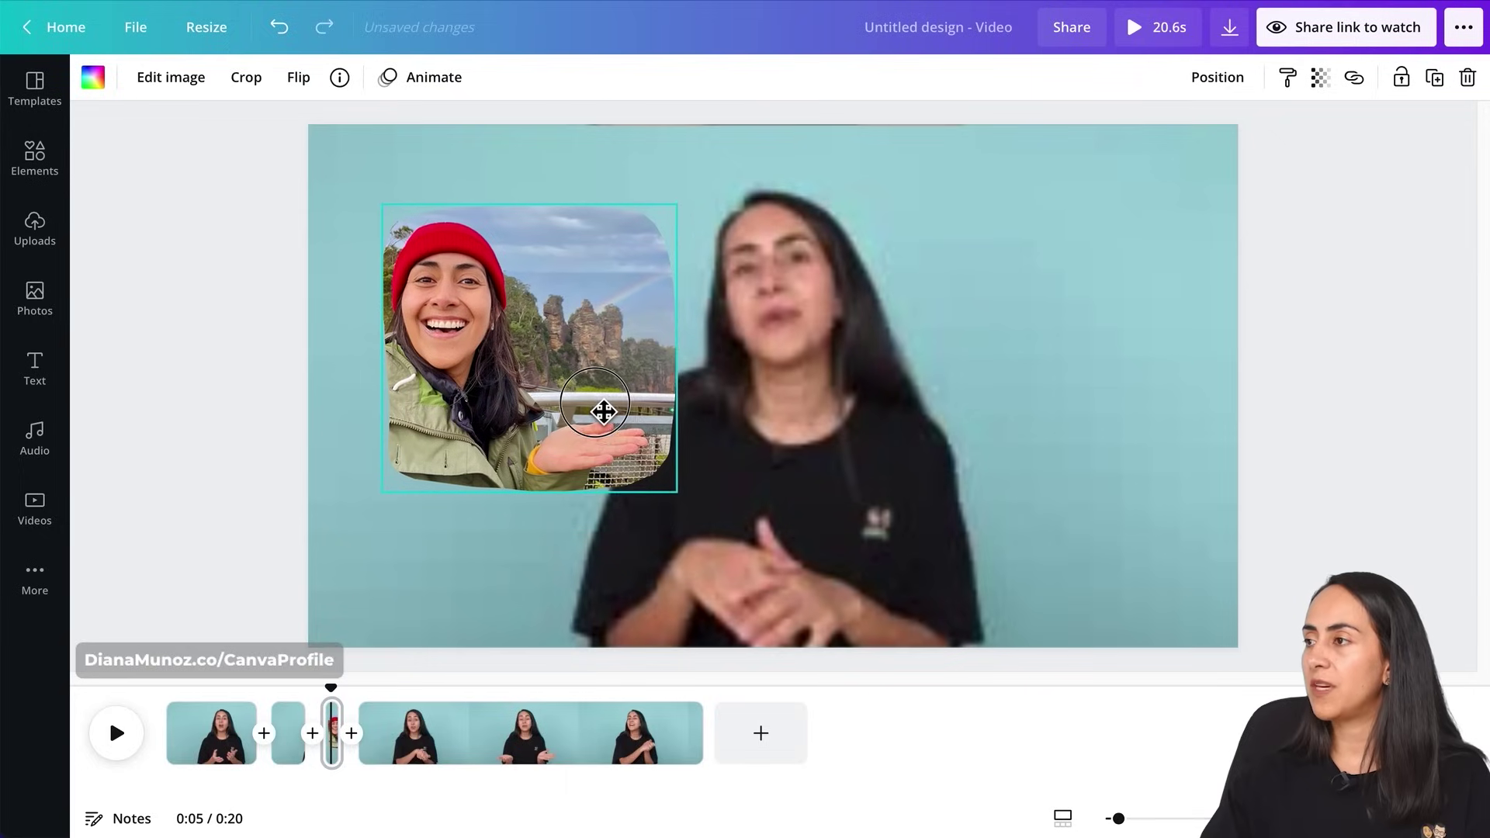
Shrink the framed selfie, tilt it slightly counter-clockwise and position it above the speaker's gesturing hand.
drag(671, 495, 588, 408)
drag(487, 444, 499, 449)
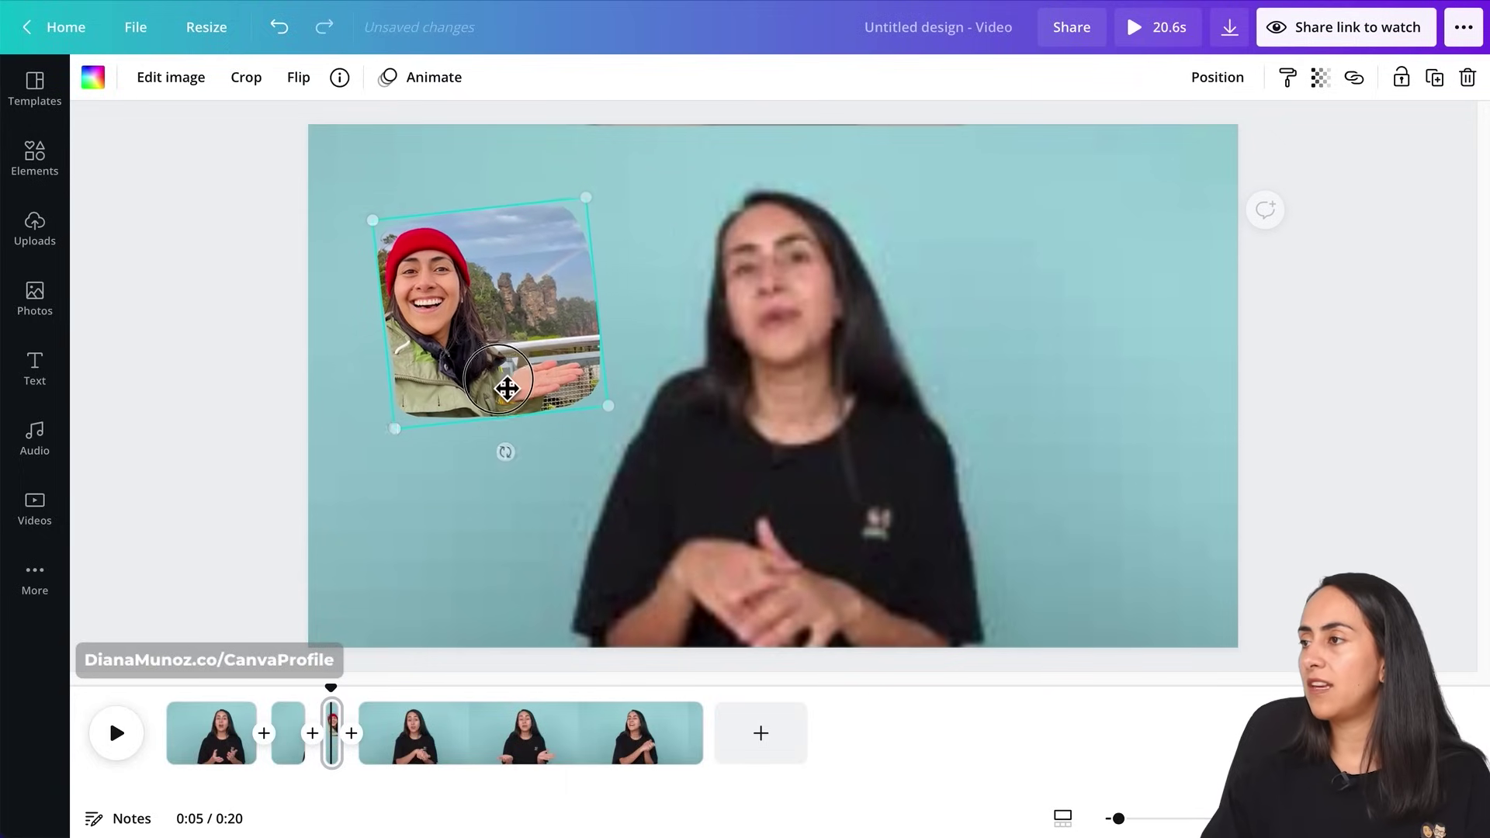
drag(505, 389, 519, 403)
Preview the video from the beginning past the framed selfie, and go back to inspect the TEXT heading on the second page.
drag(333, 702, 168, 702)
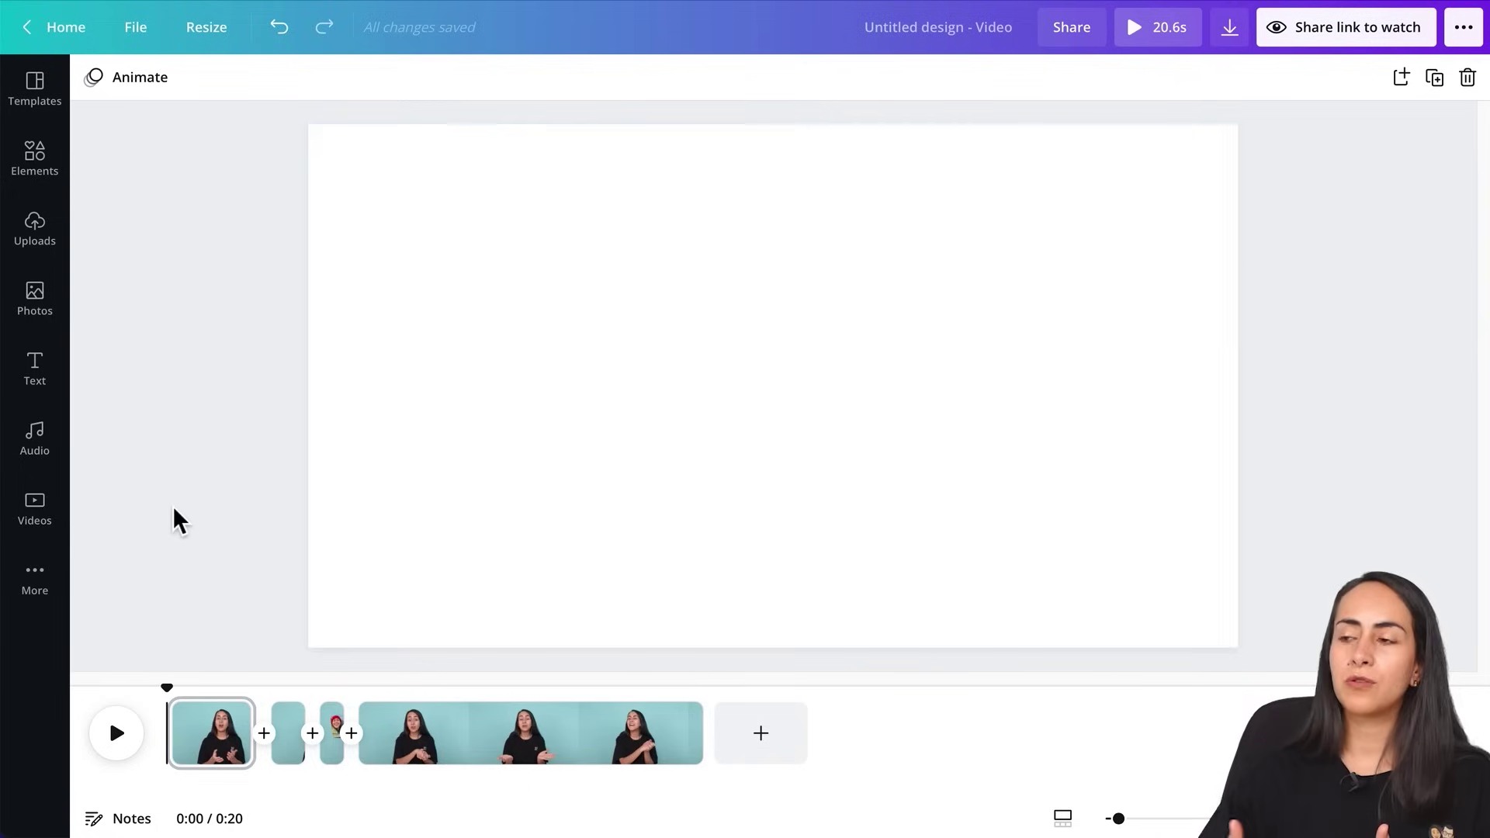
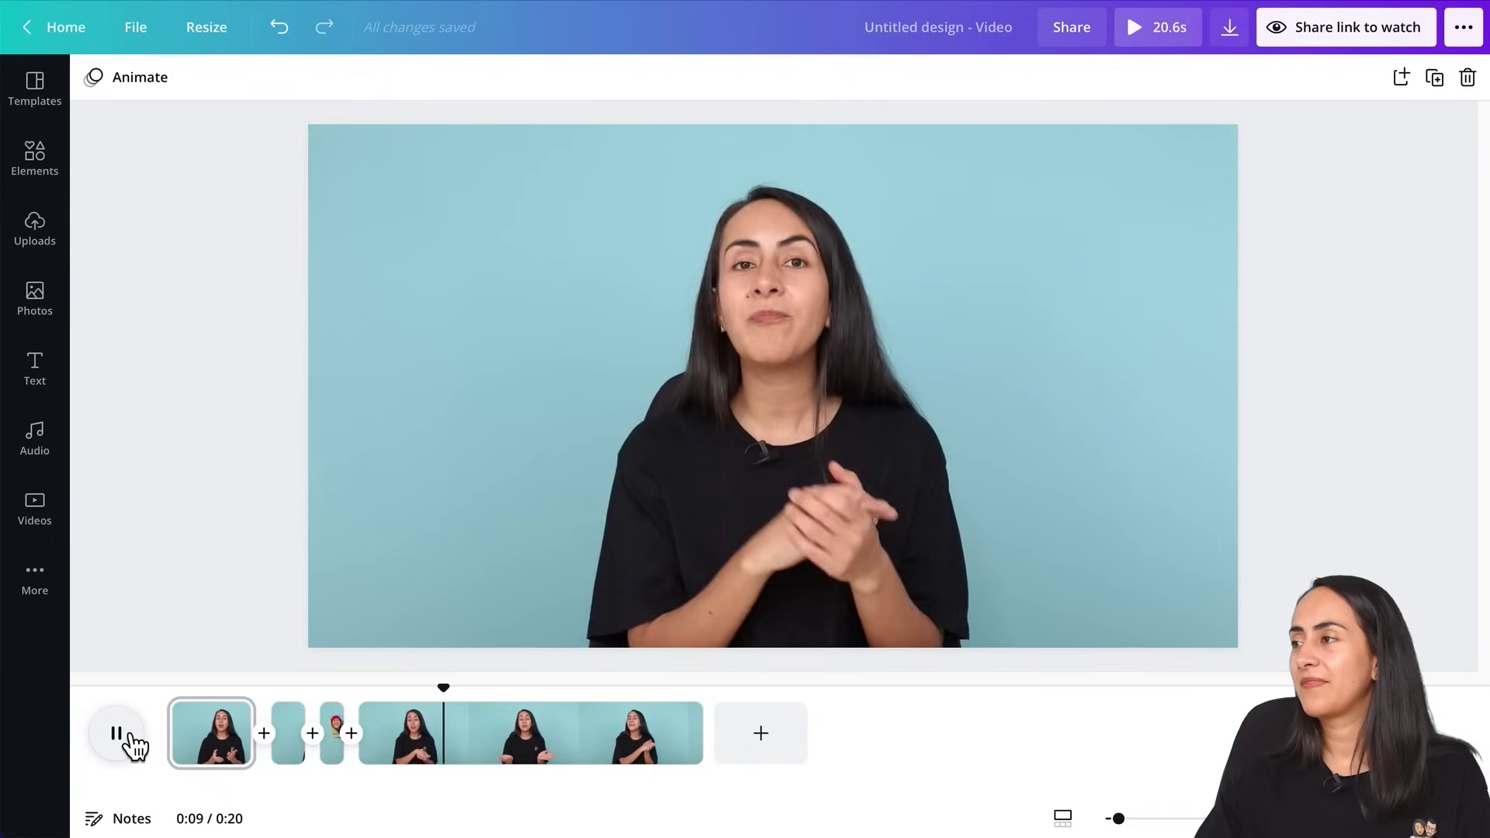
click(130, 733)
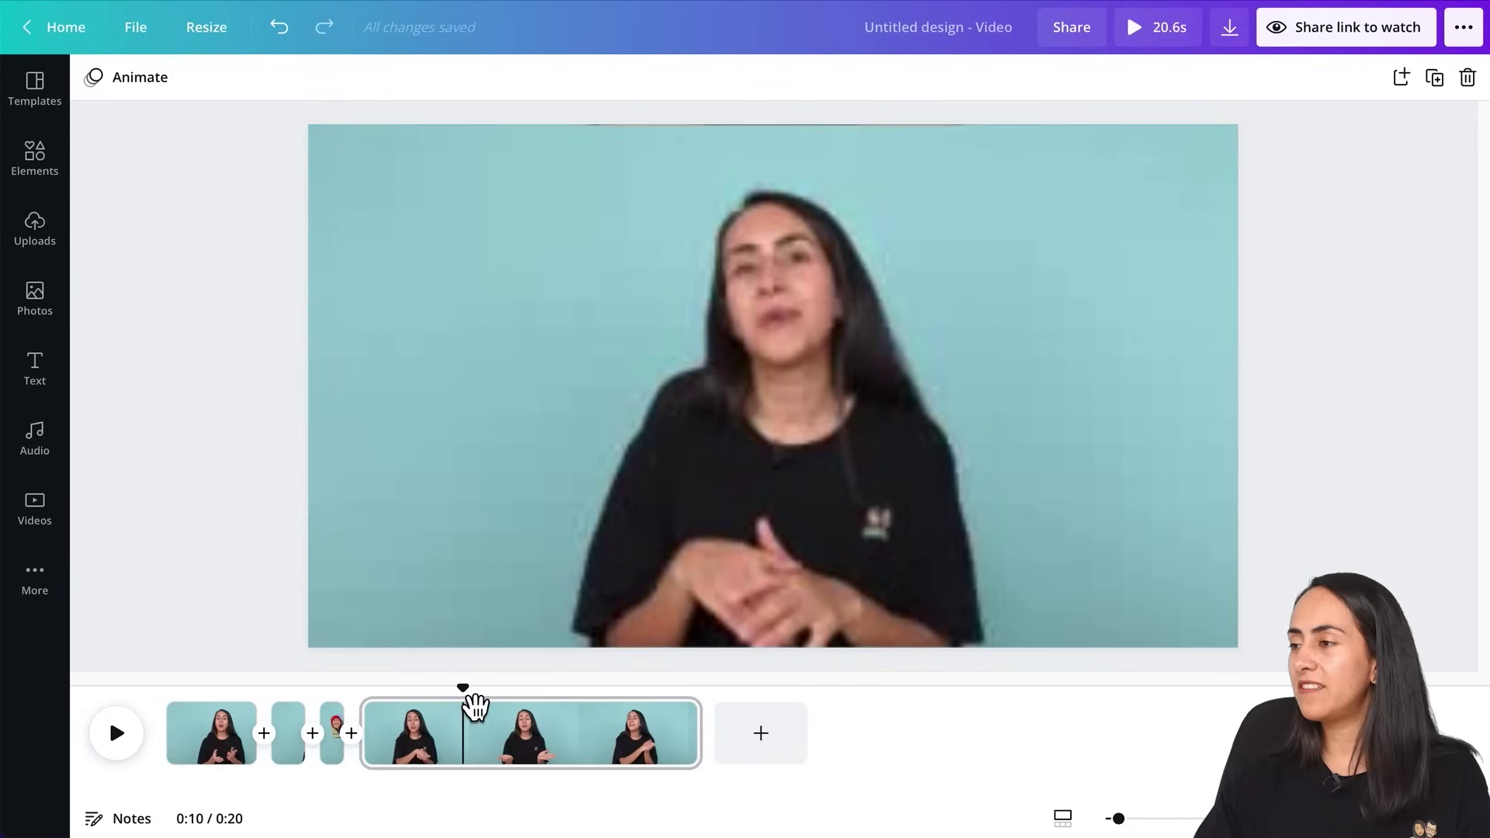
click(357, 708)
drag(359, 712, 287, 712)
click(1057, 405)
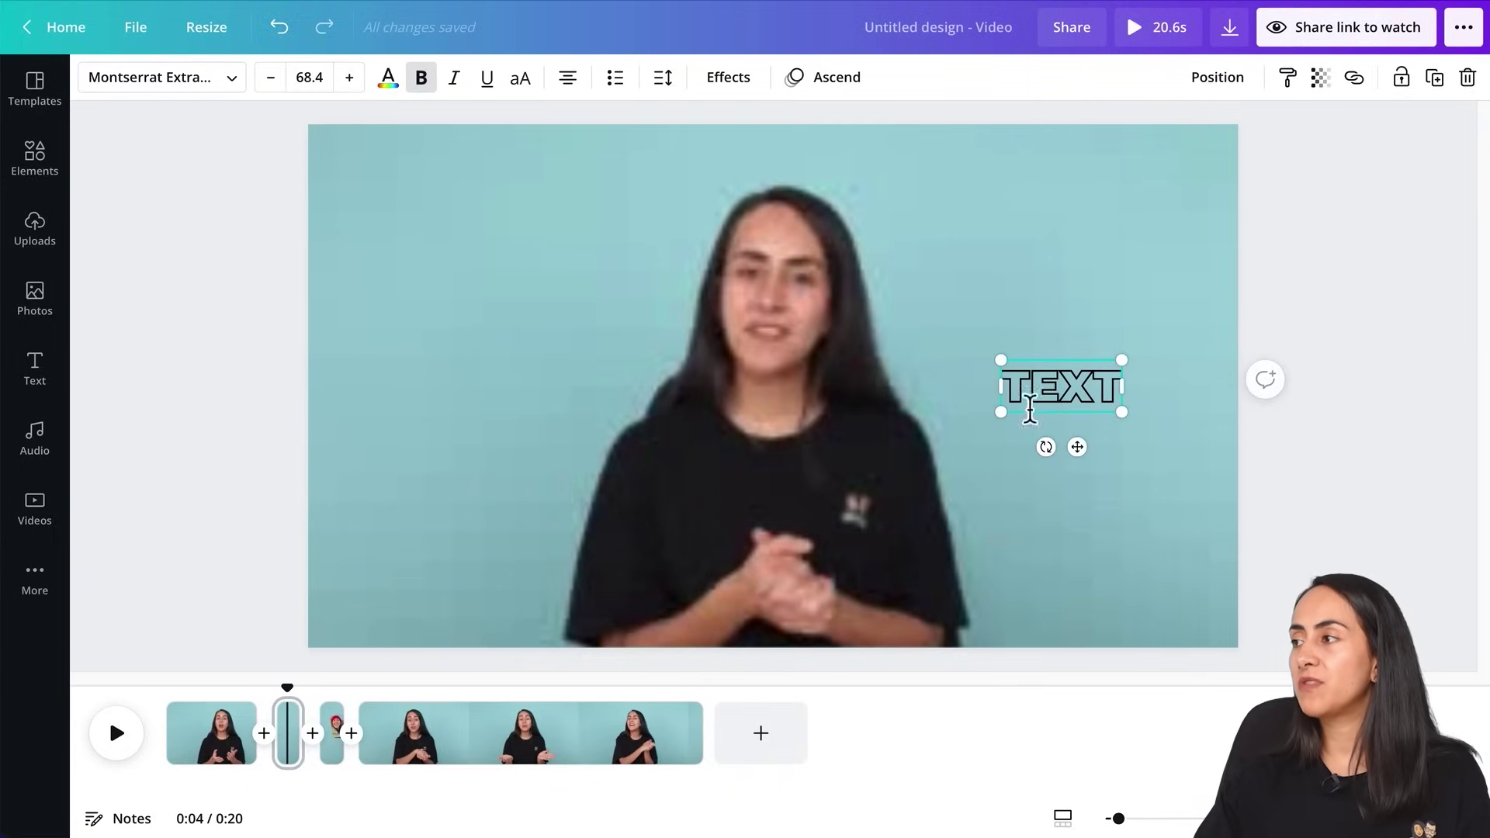
Apply the Pan photo animation to the framed selfie on the third page.
drag(312, 696, 348, 700)
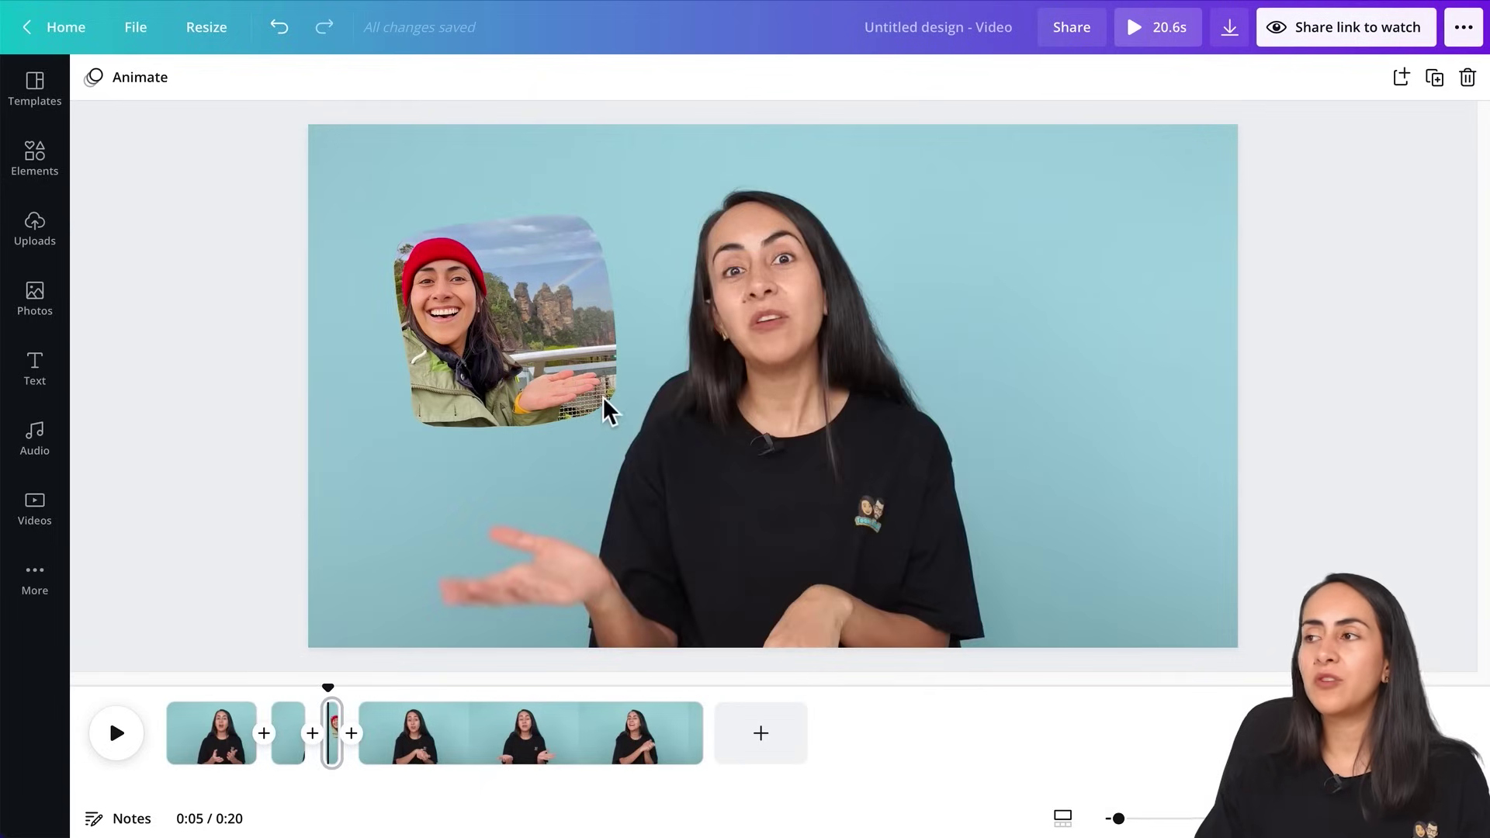
click(475, 322)
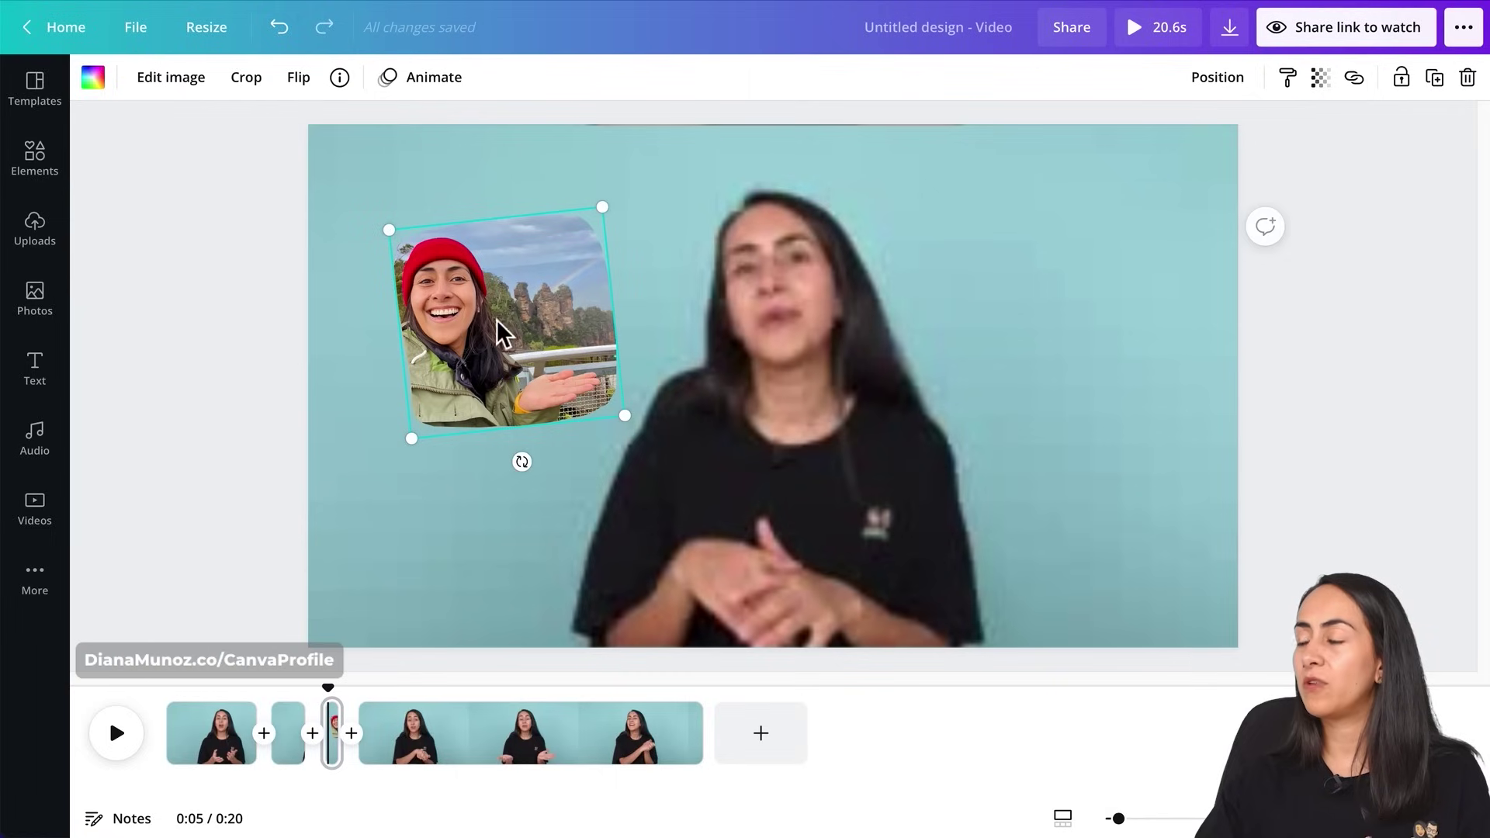
click(431, 87)
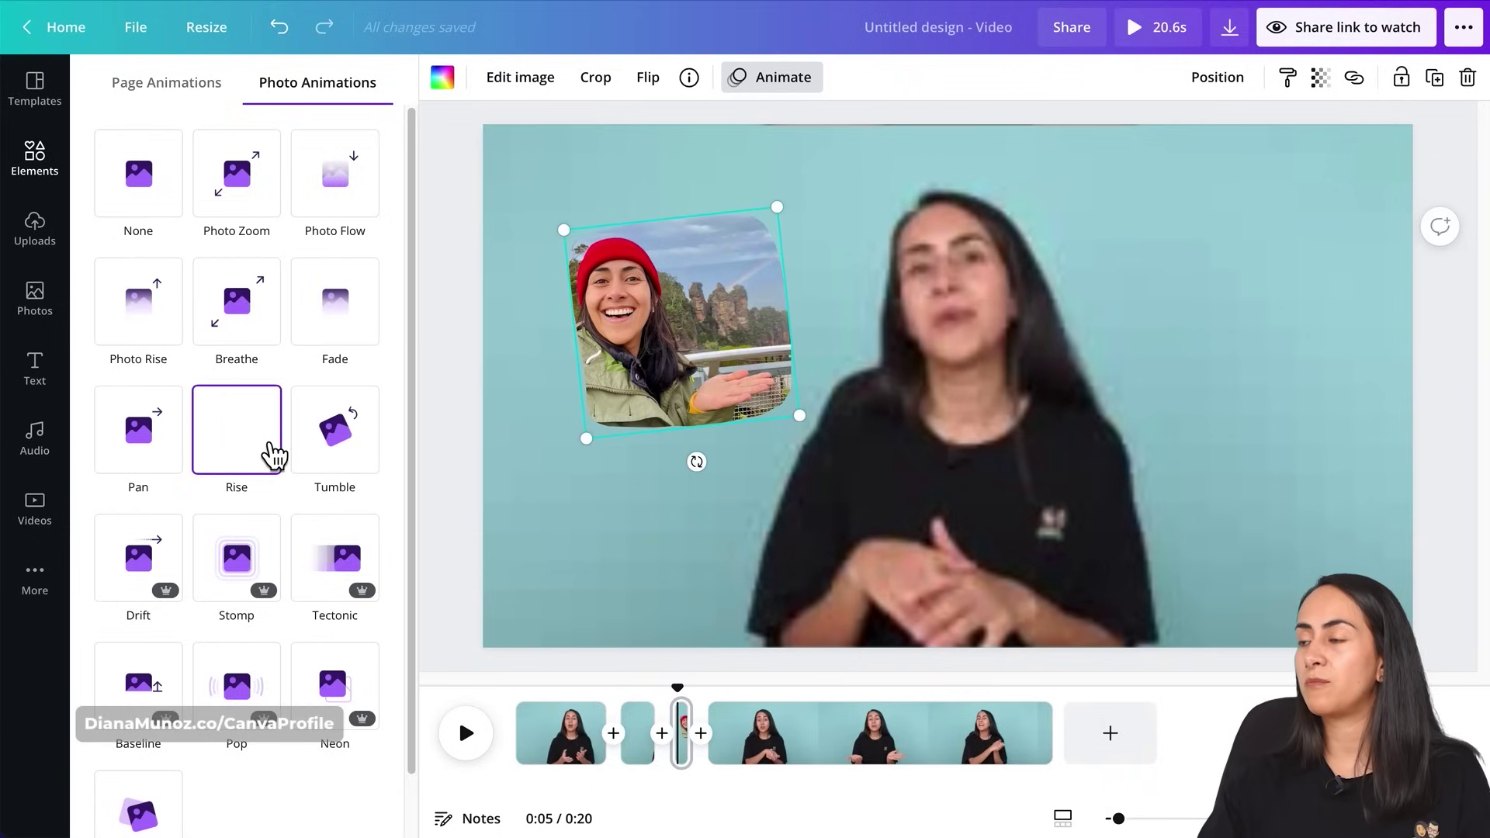
click(128, 441)
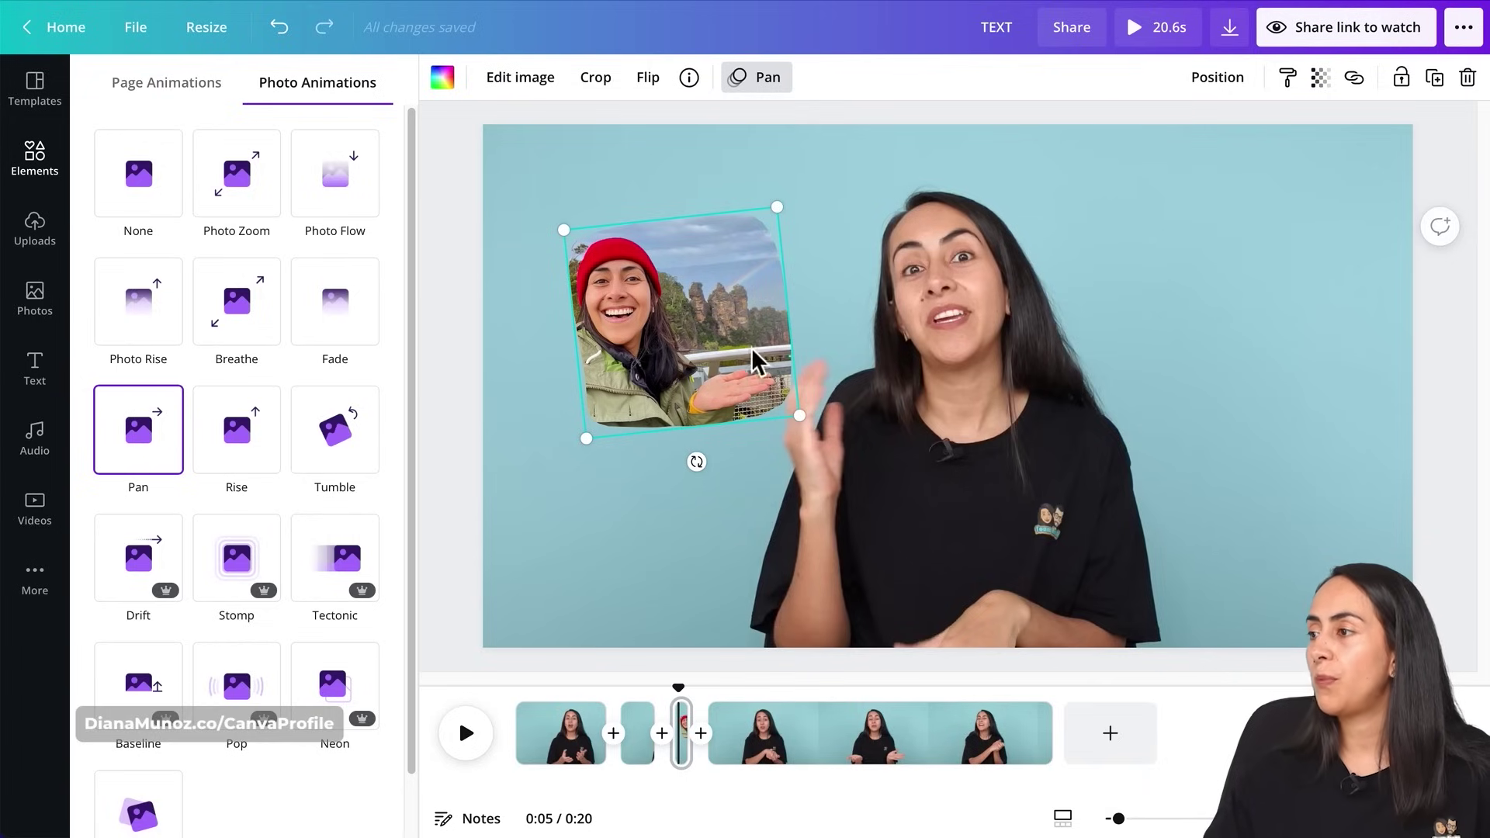
Replace the Hollow style on the second page's TEXT heading with the Splice text effect.
drag(678, 689, 634, 689)
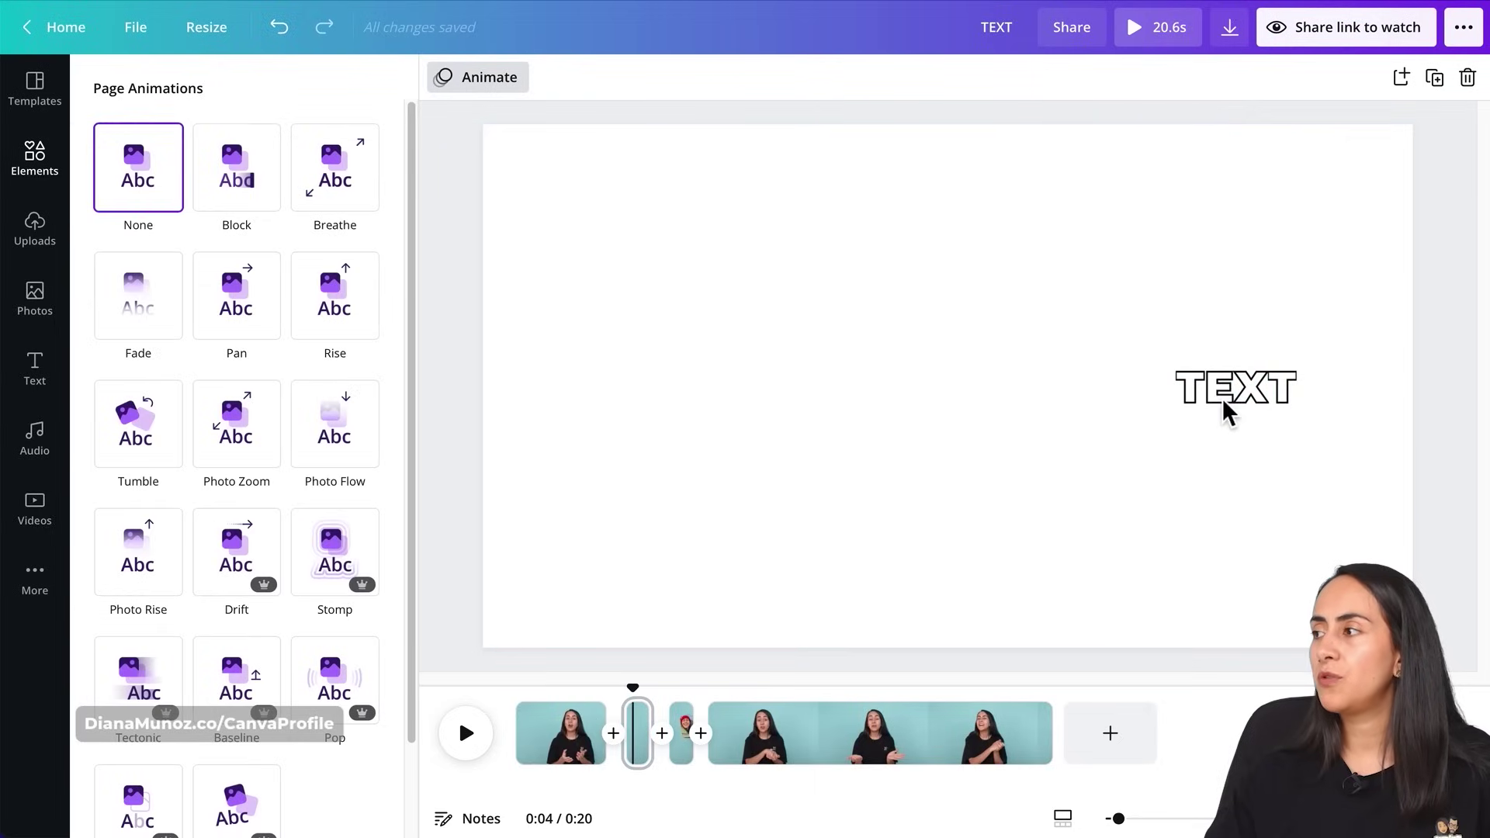
click(1224, 404)
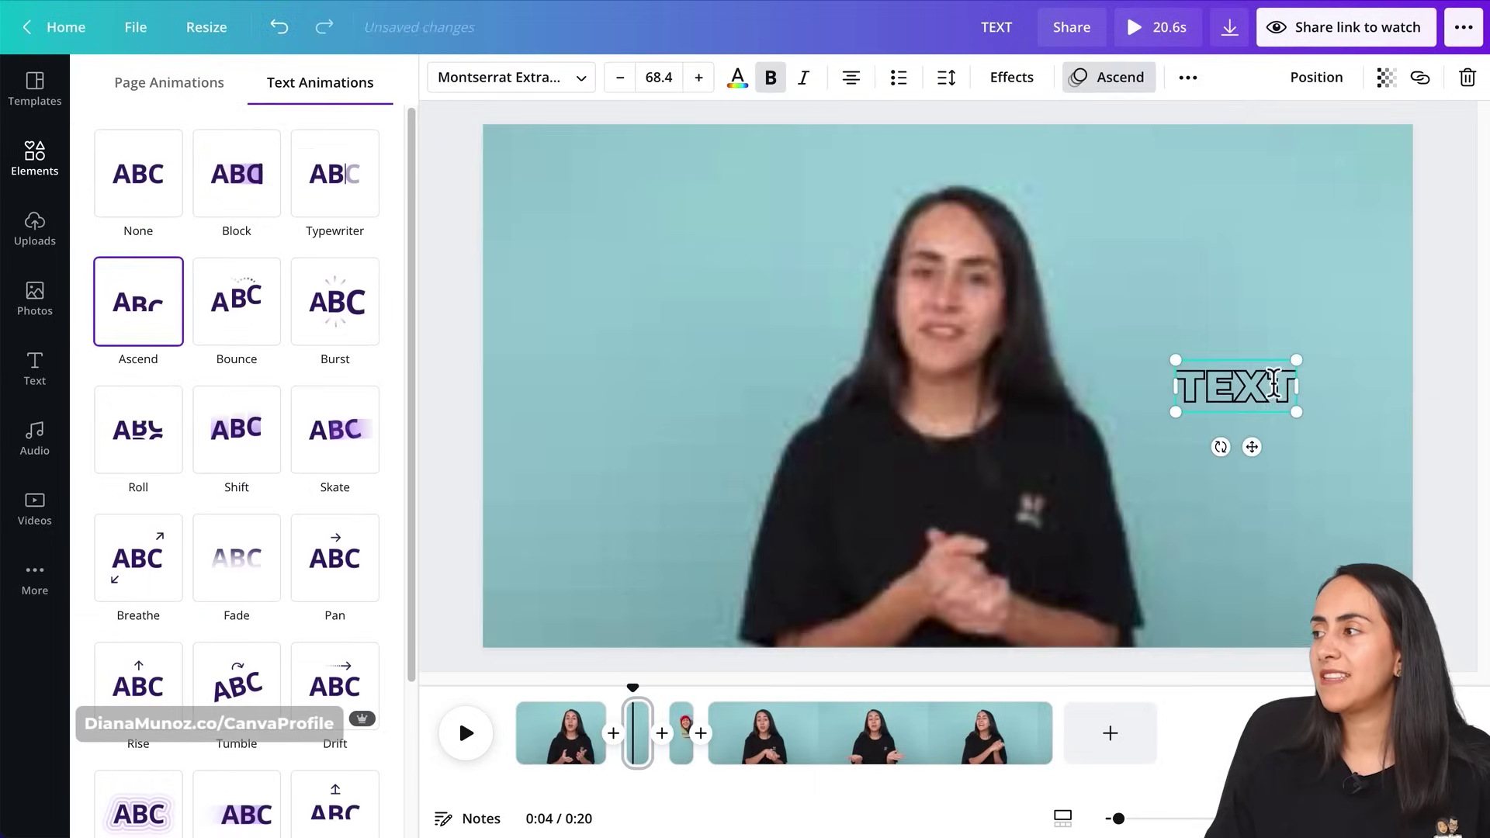
click(1014, 82)
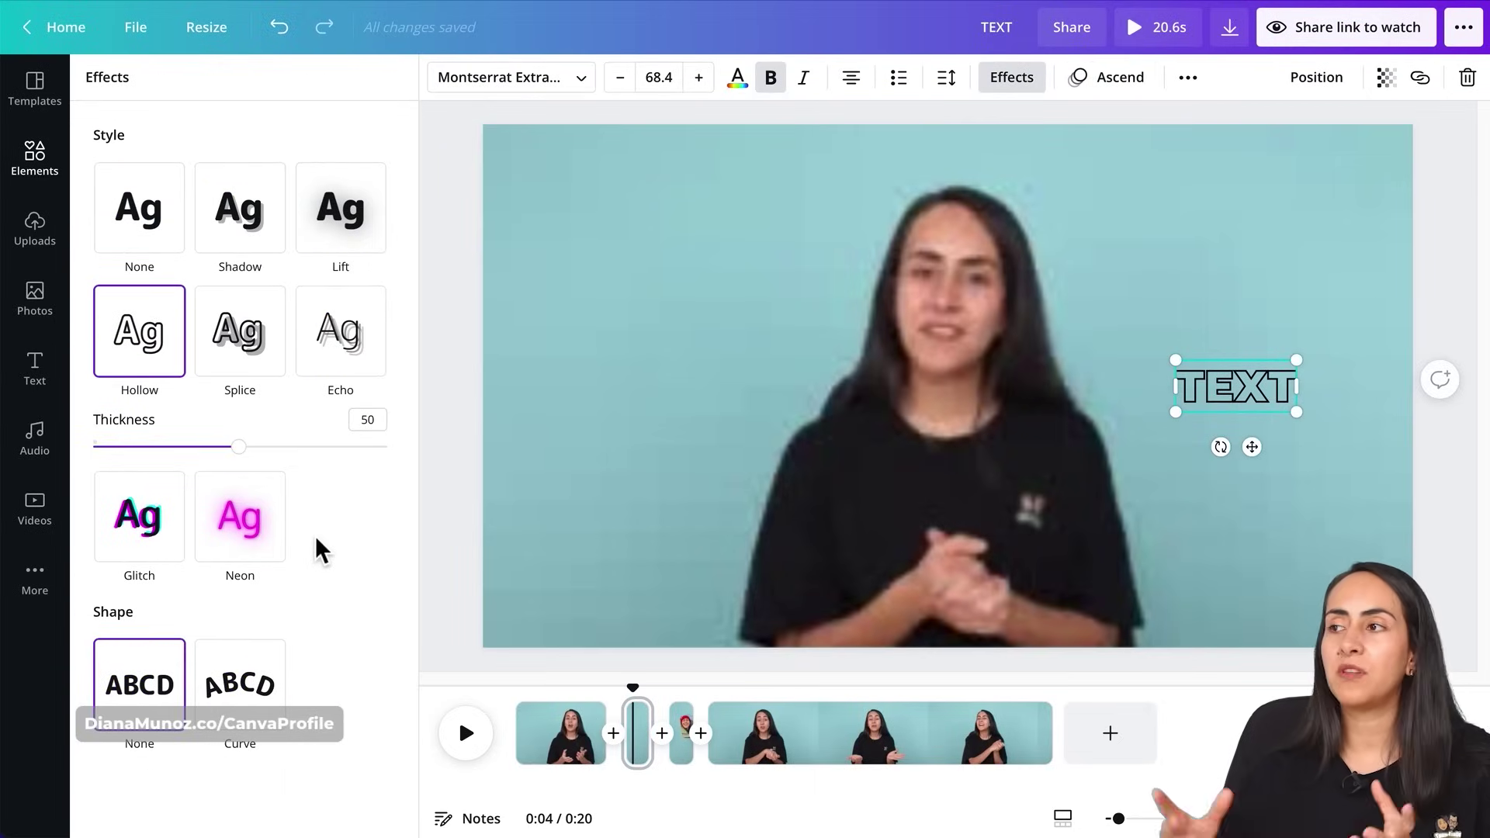
click(255, 376)
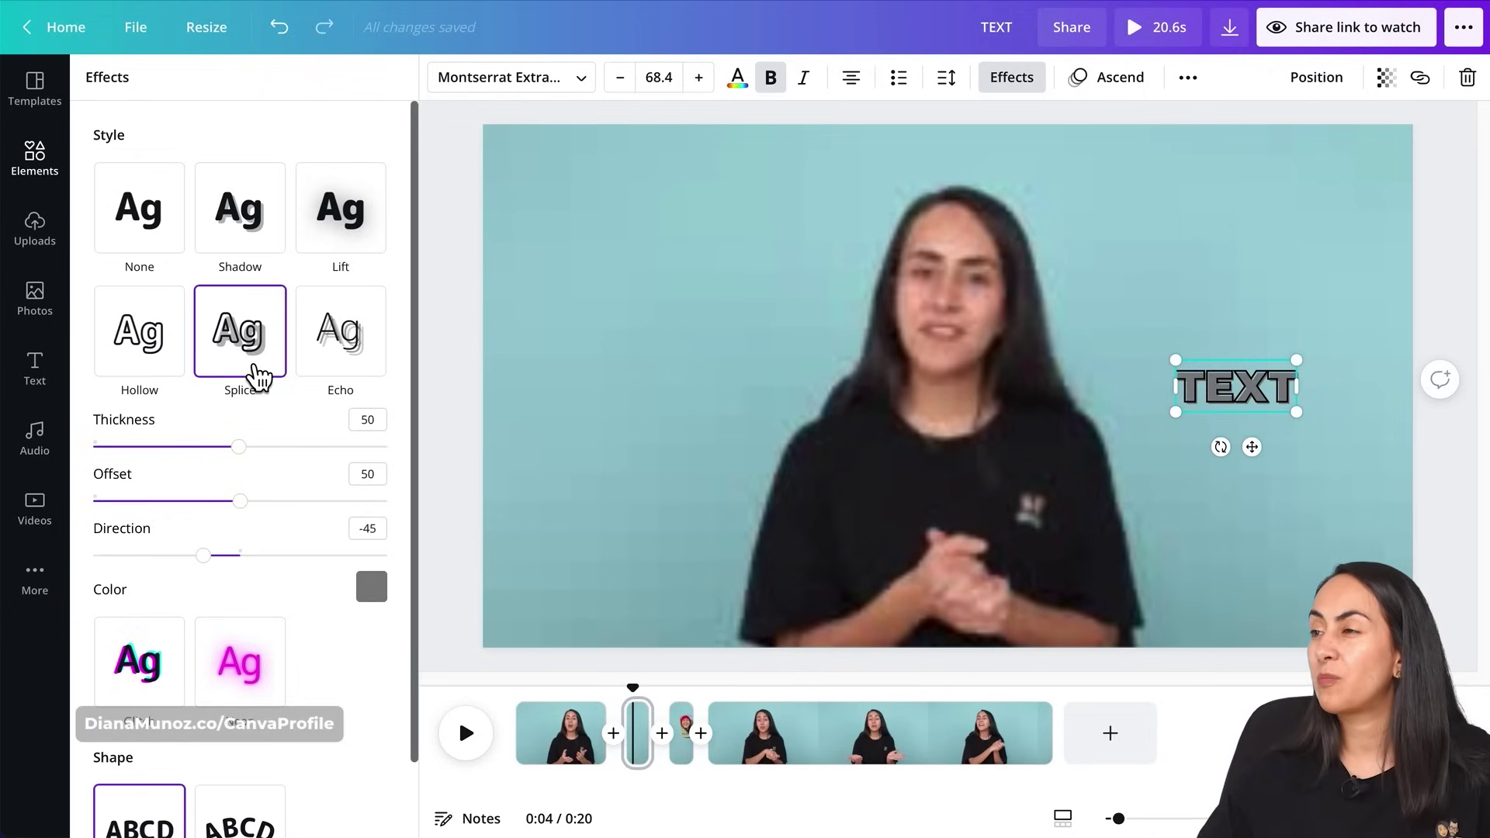
Change the heading's Splice effect color to the yellow from the AA-Logo-1.svg colors.
click(371, 588)
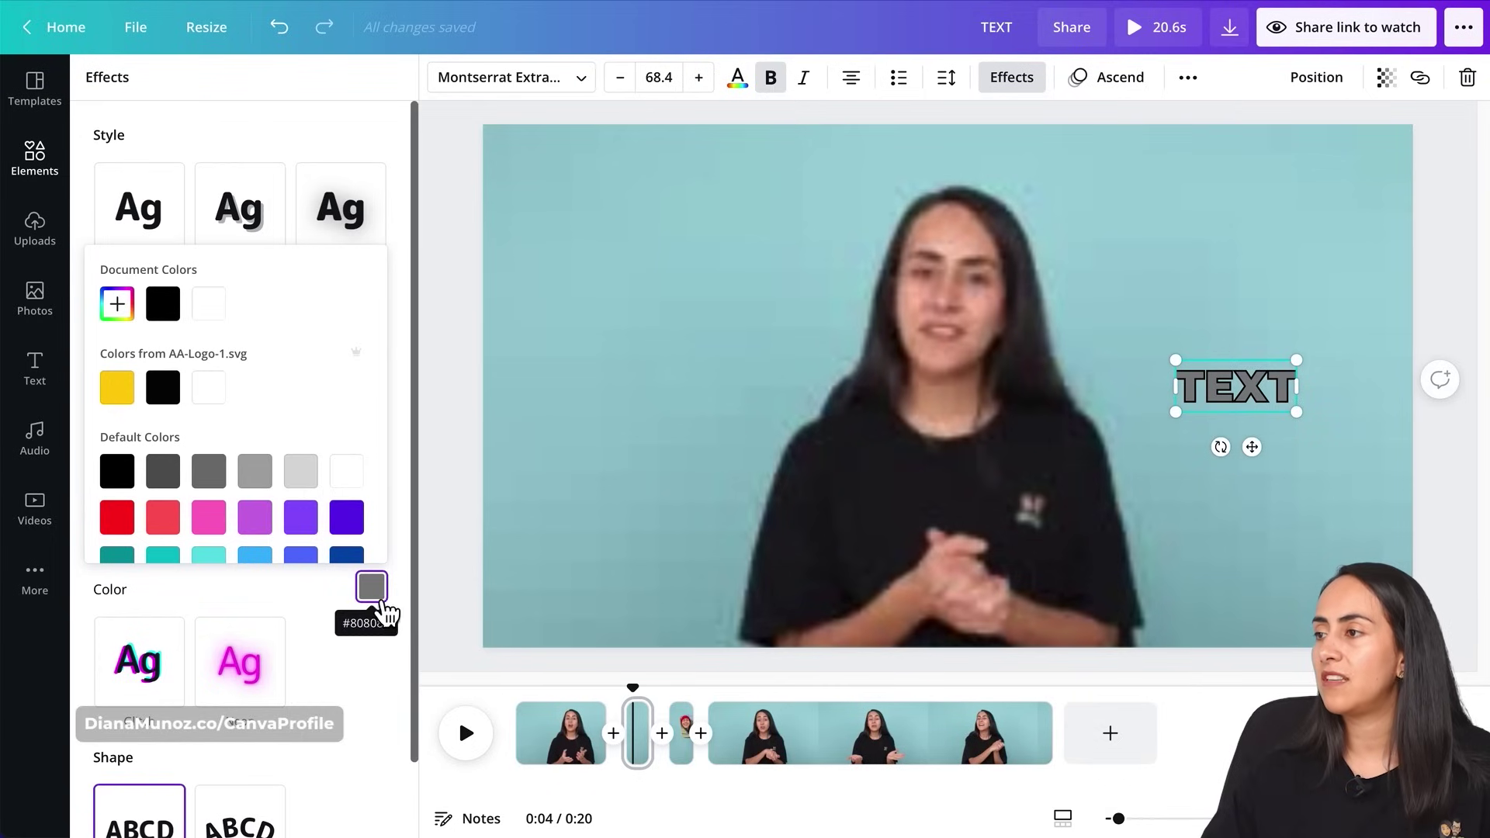
click(357, 476)
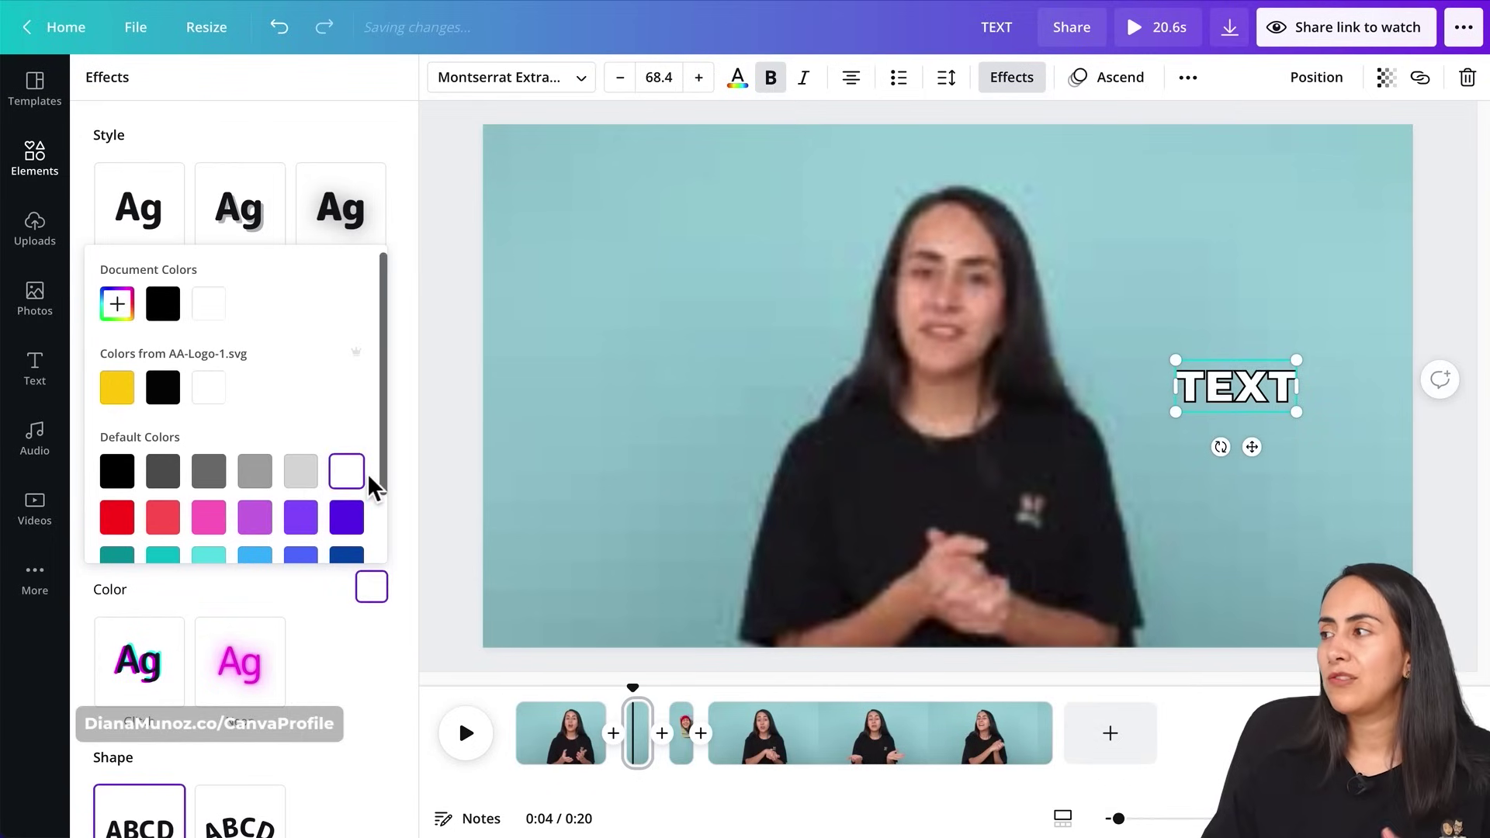
click(128, 400)
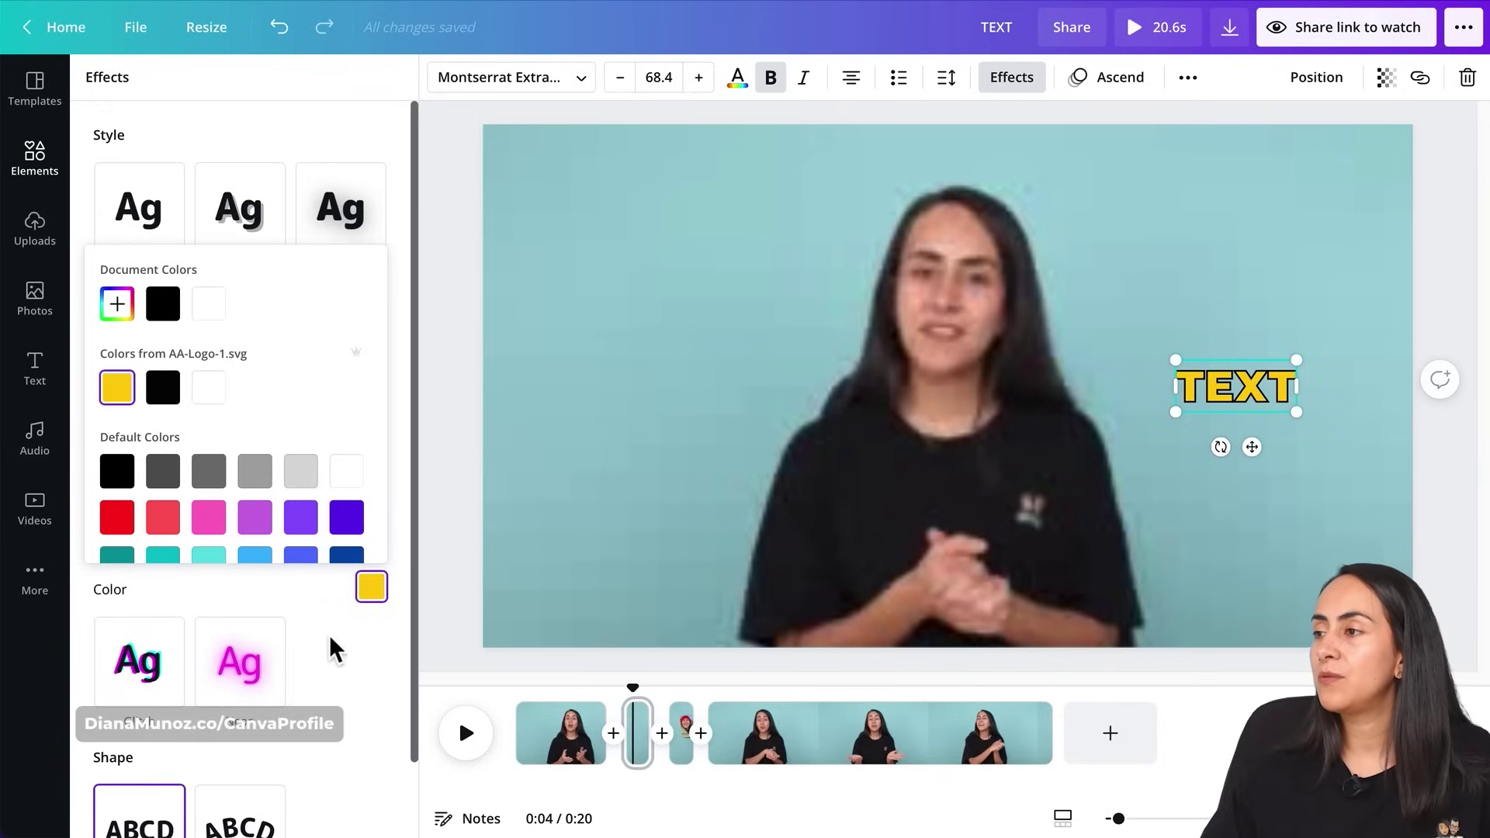
click(370, 650)
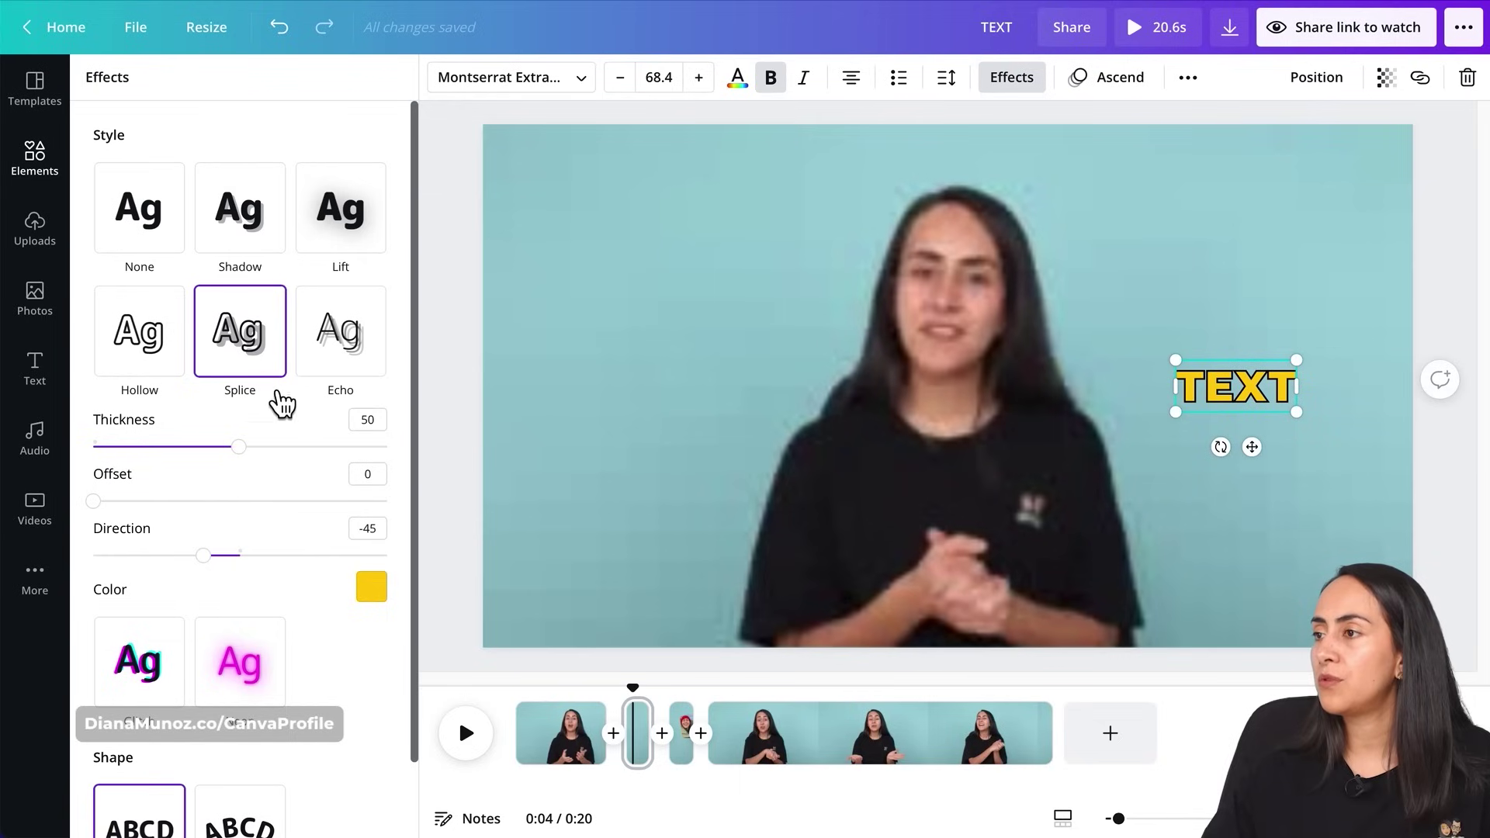
Set the Splice offset to 0 and thickness to 67, and enlarge the TEXT heading to font size 90.7.
drag(238, 446, 290, 448)
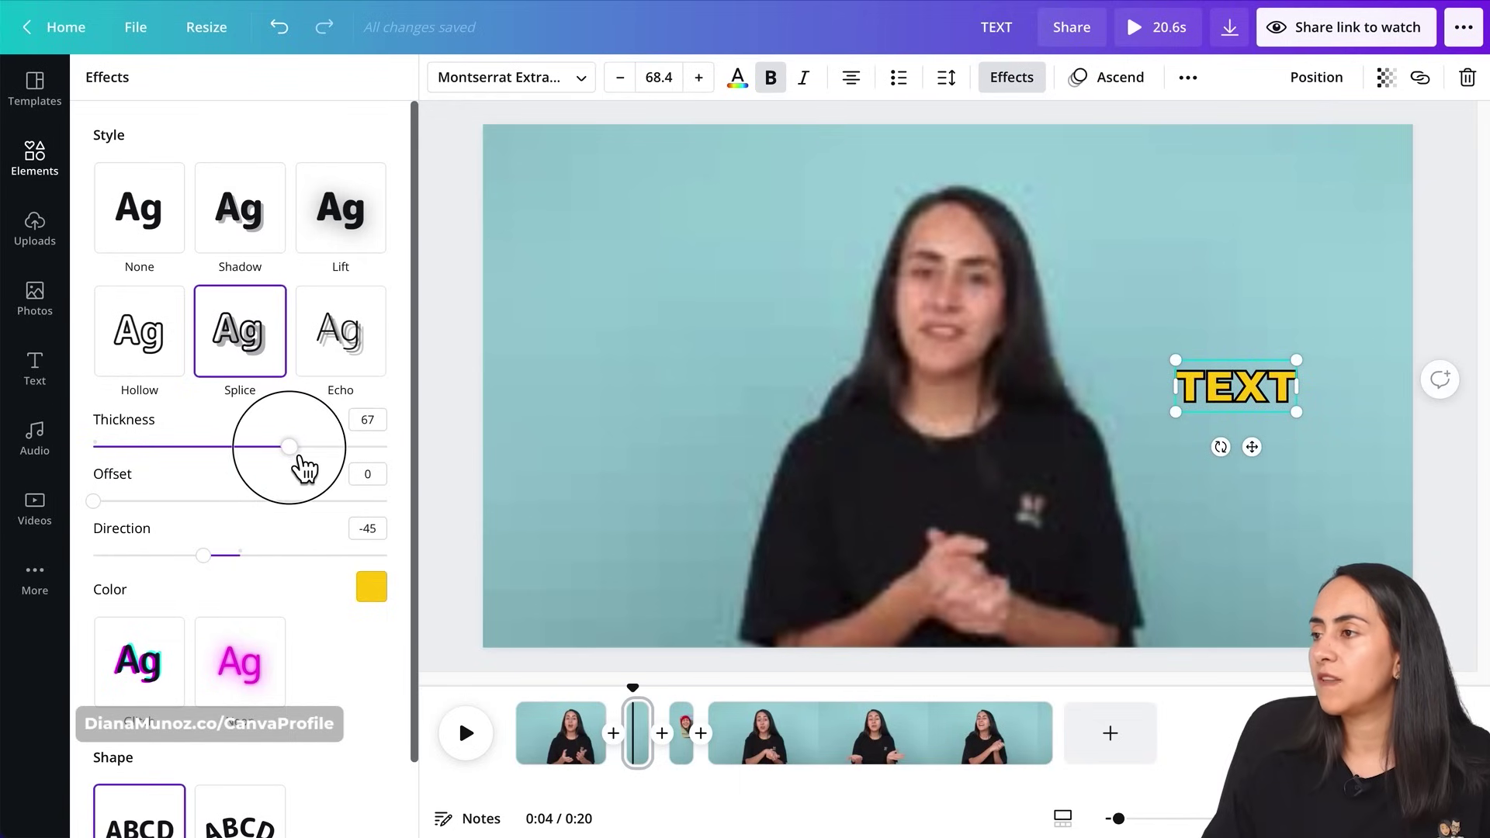
drag(1303, 365, 1351, 398)
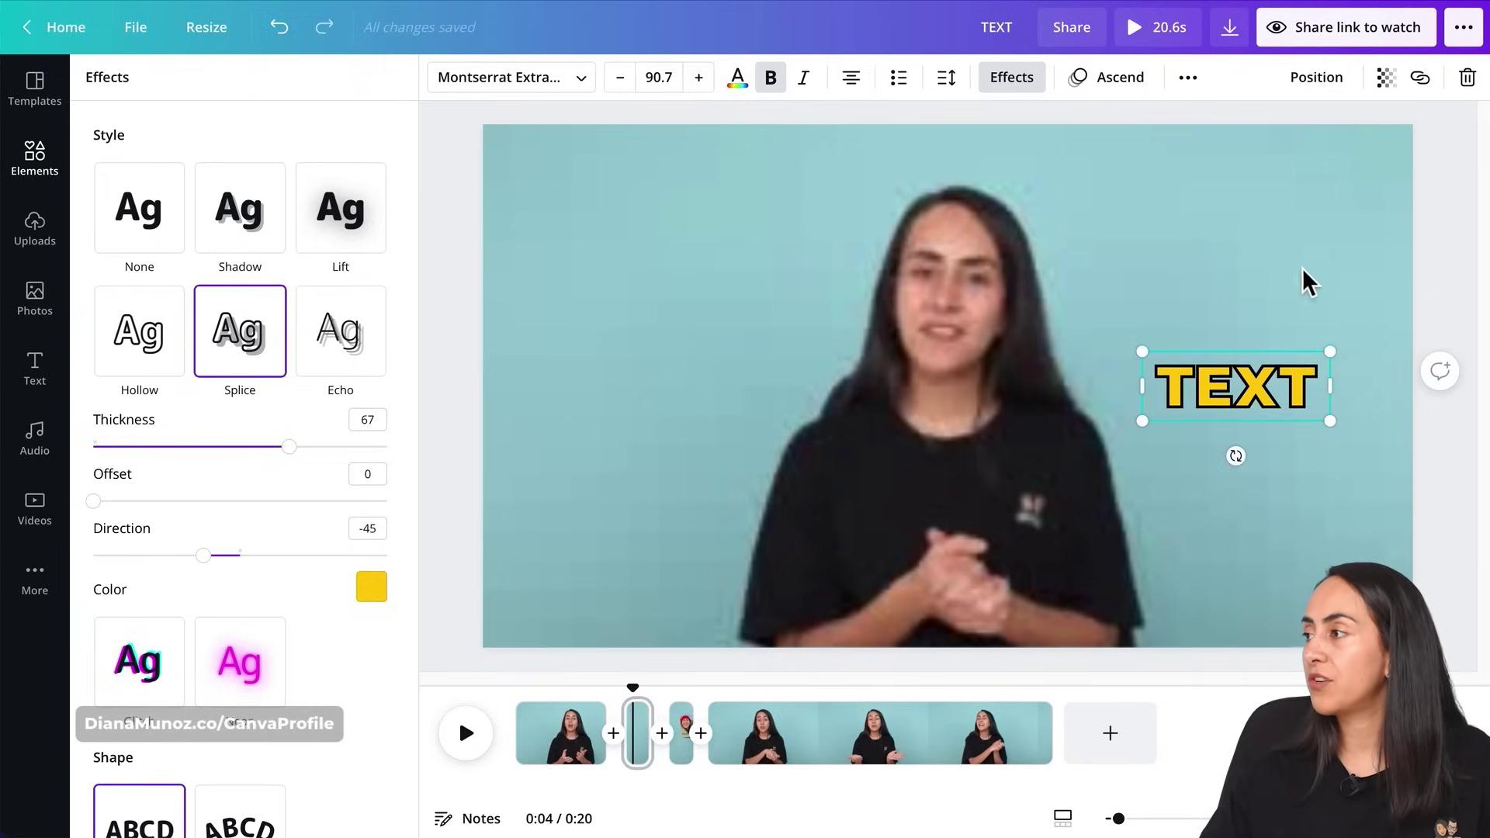
key(Escape)
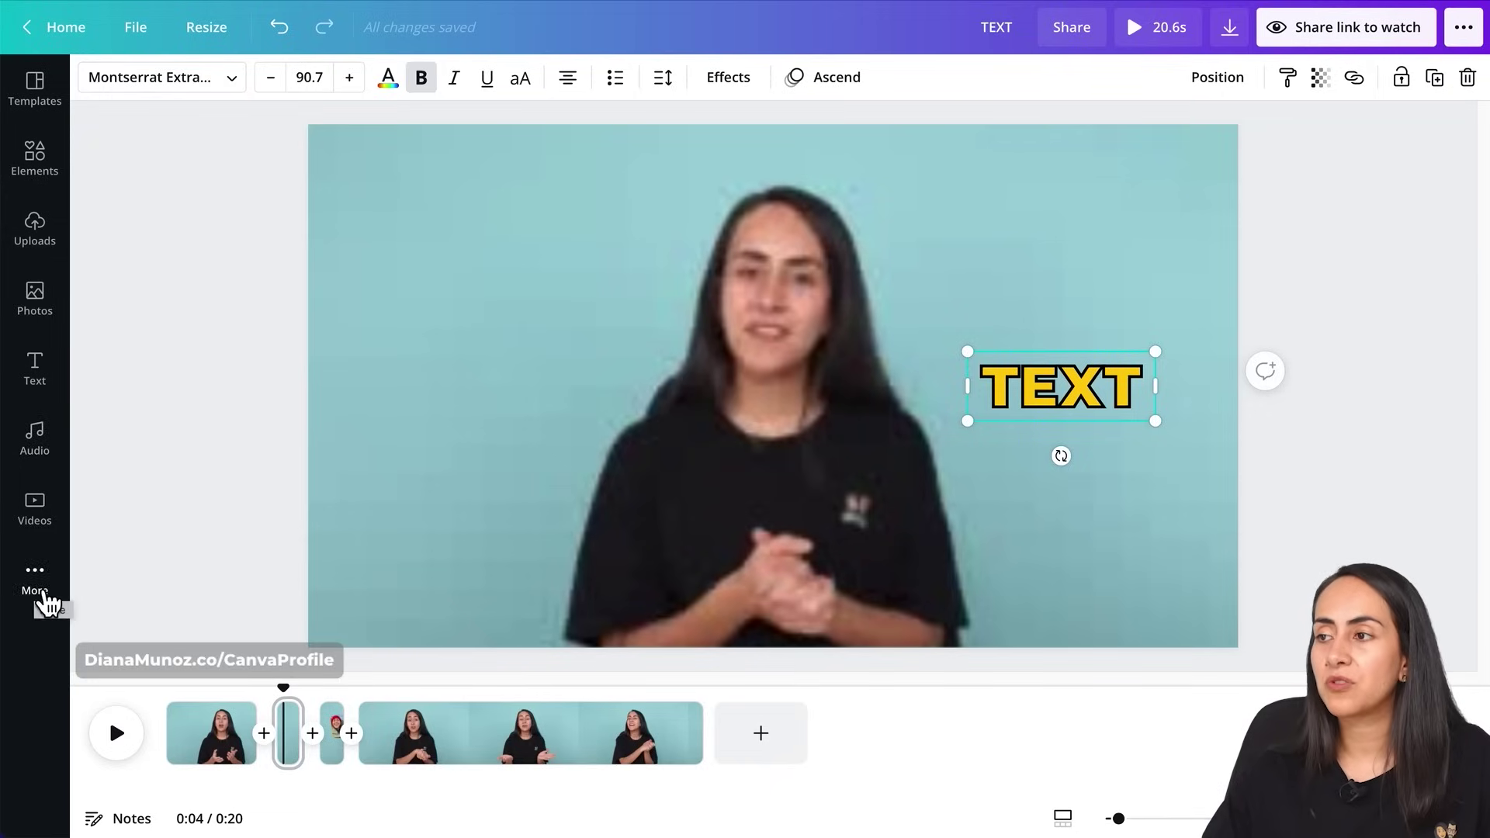
Browse the audio library and listen to samples of Nobody's Home, Safety Net and Happy Whistling Ukulele.
click(47, 454)
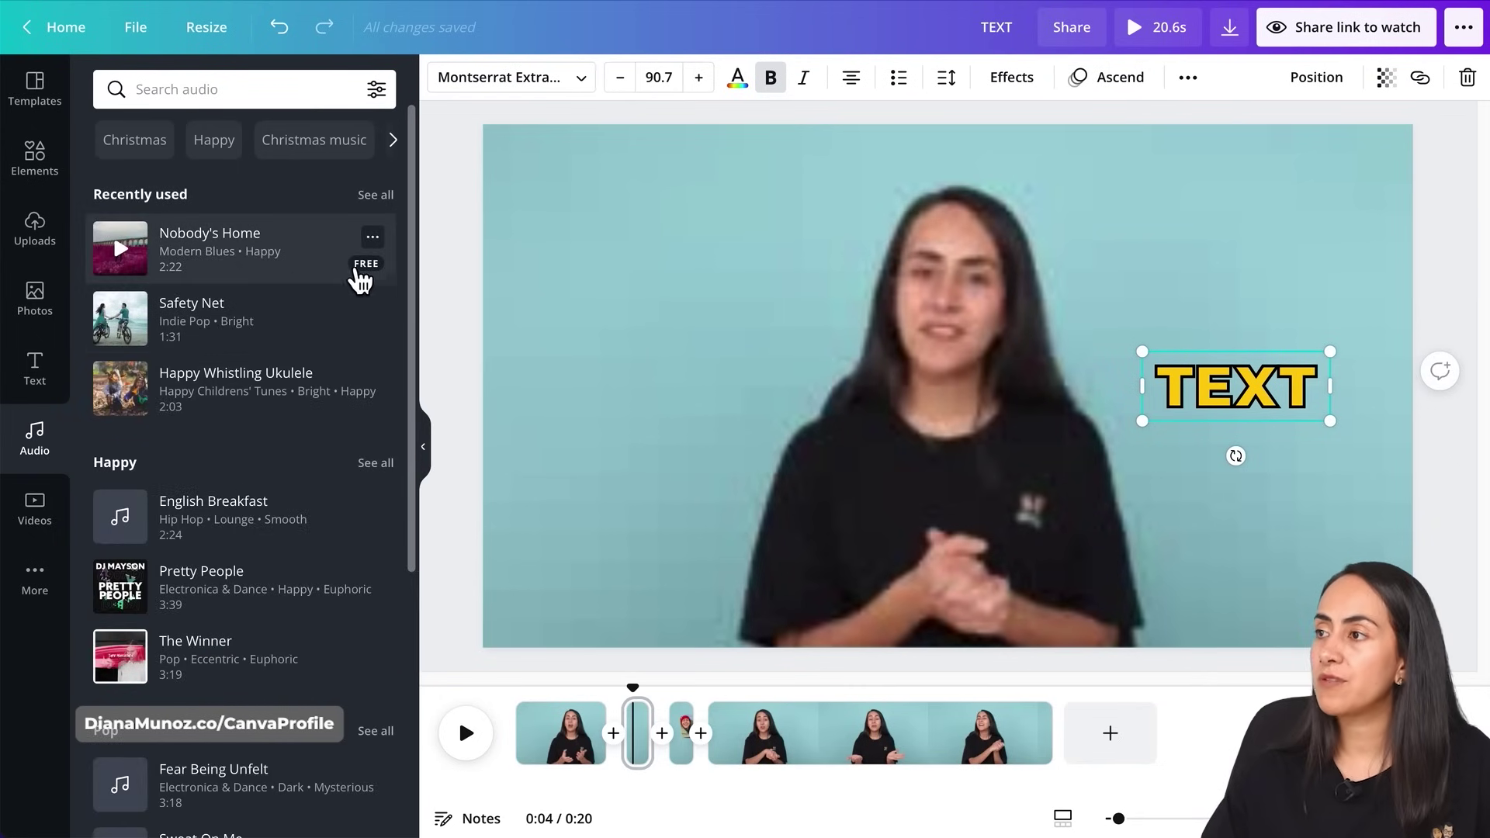
scroll(342, 416, down, 2)
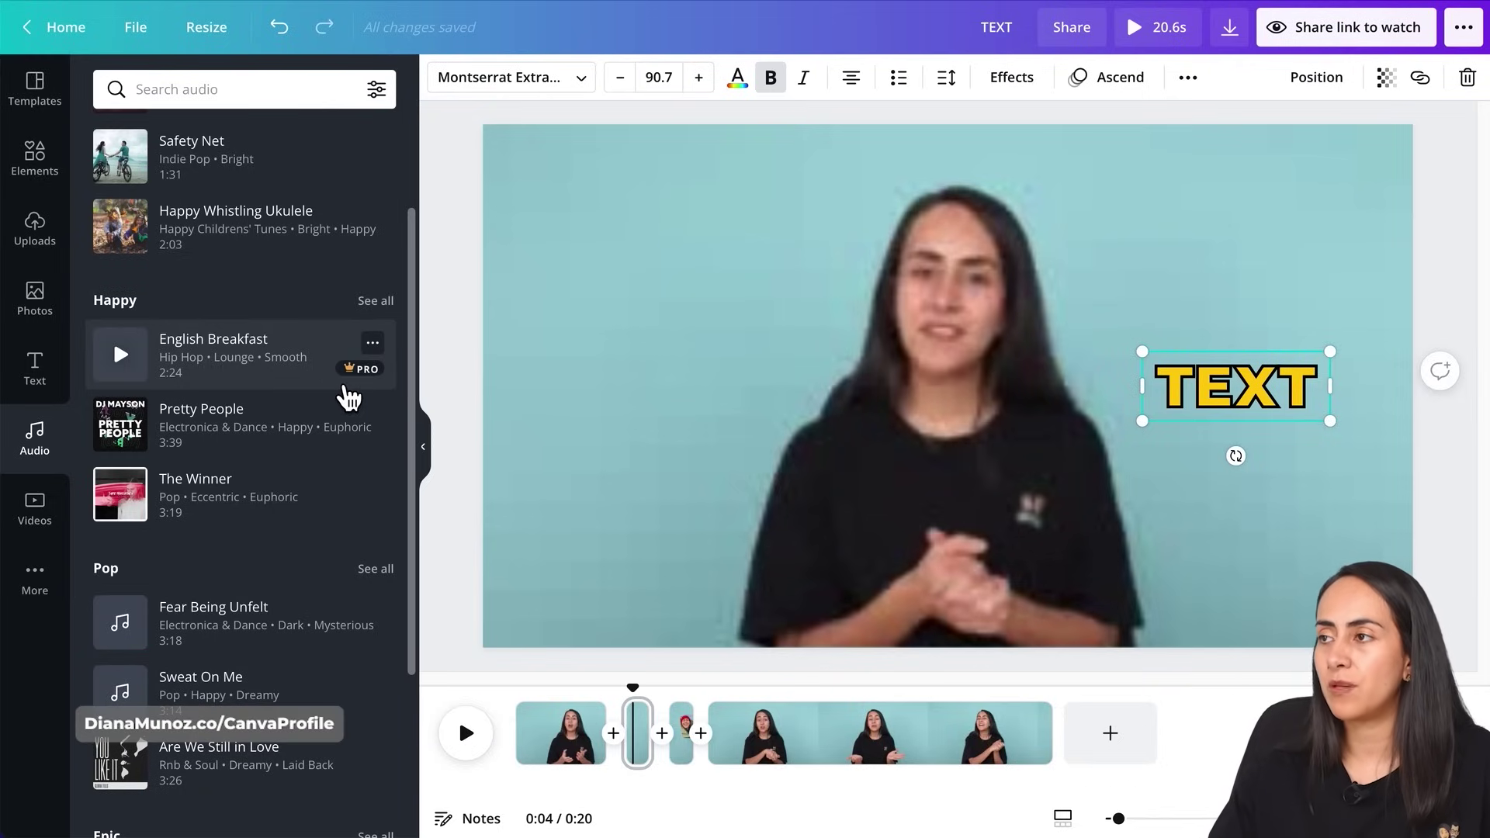
scroll(349, 398, up, 2)
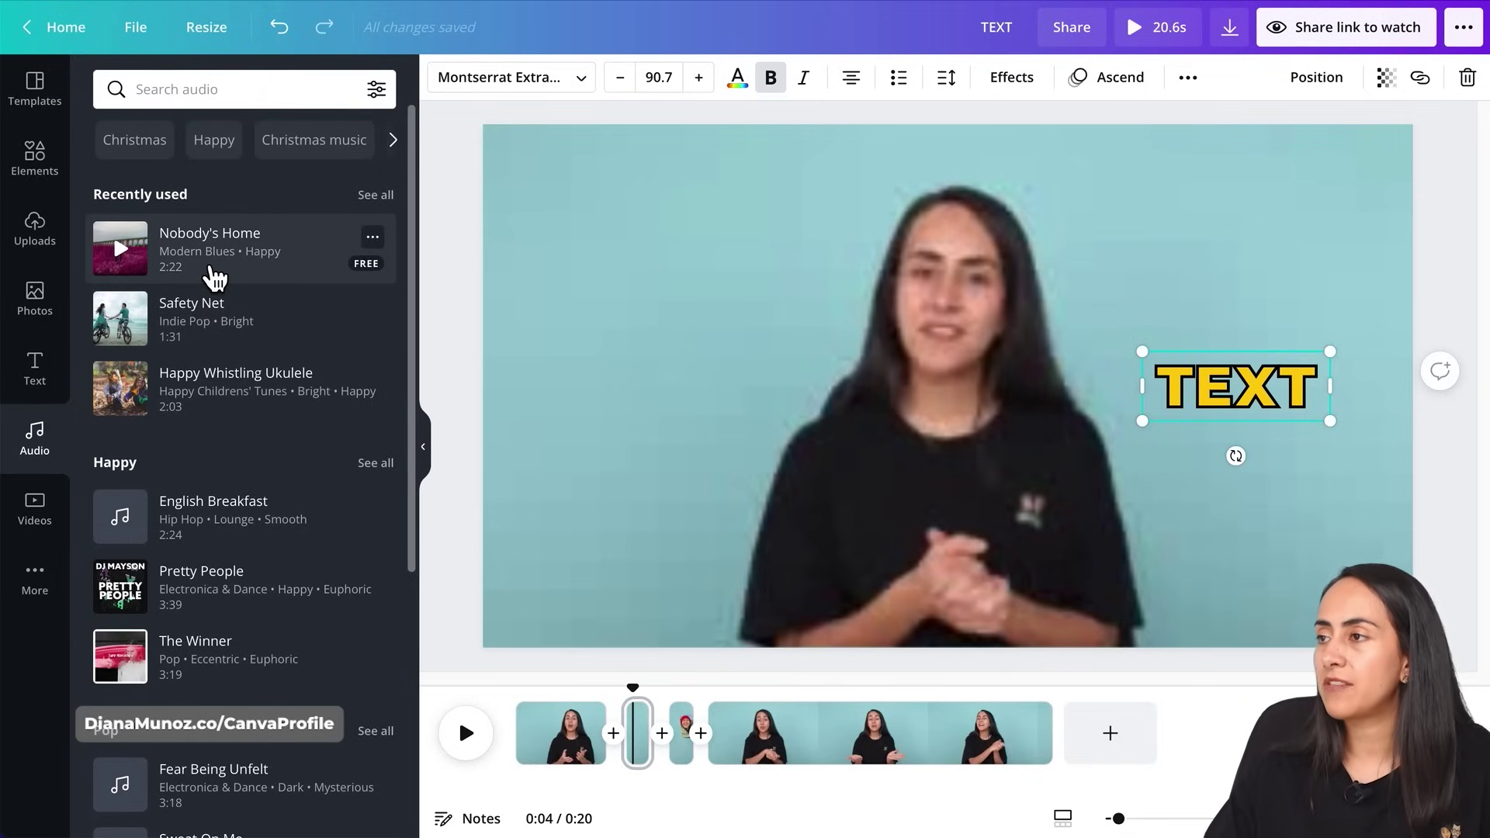
click(125, 256)
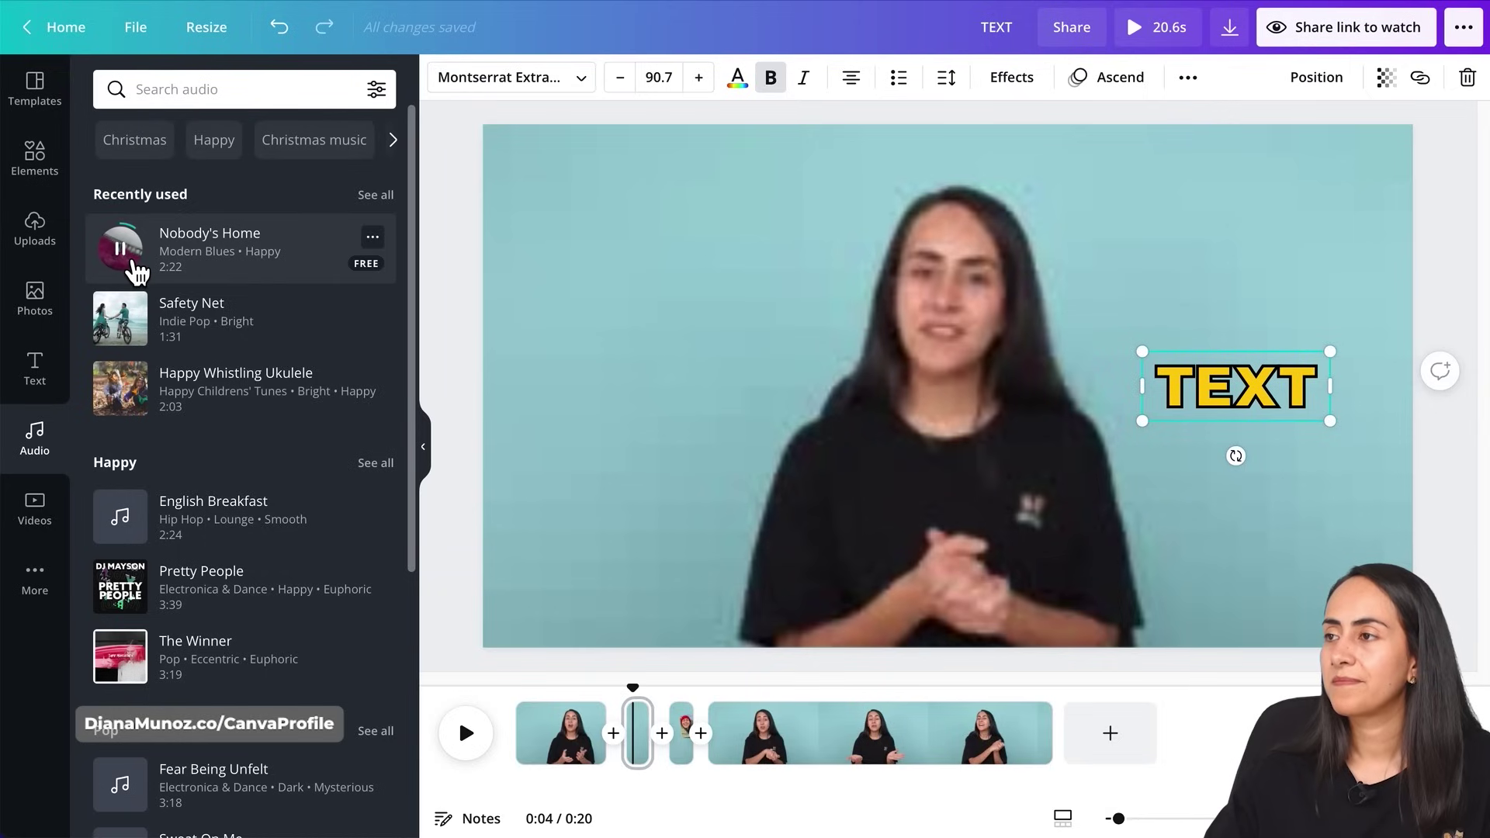
click(132, 264)
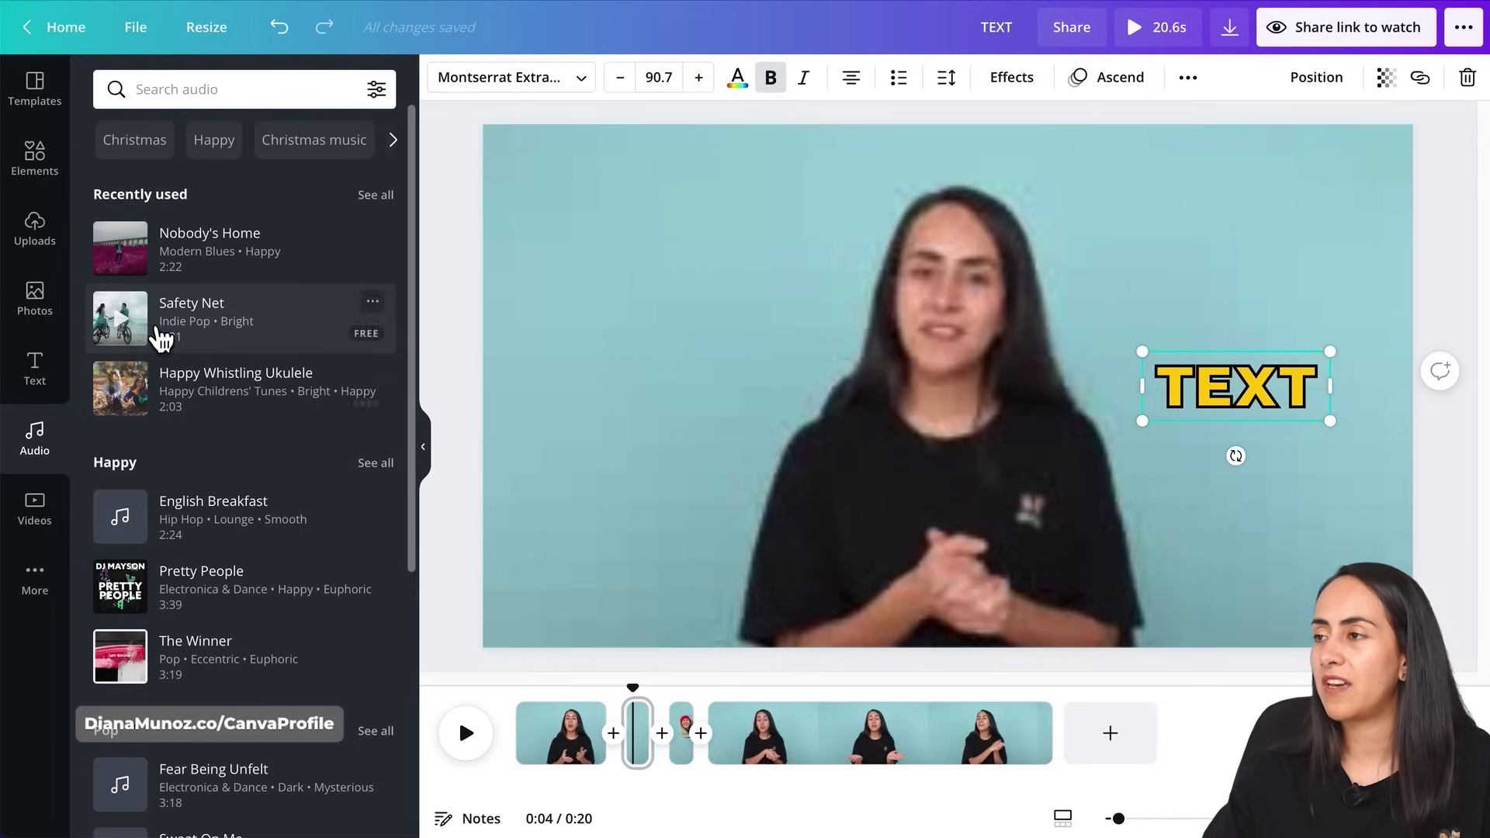
click(136, 334)
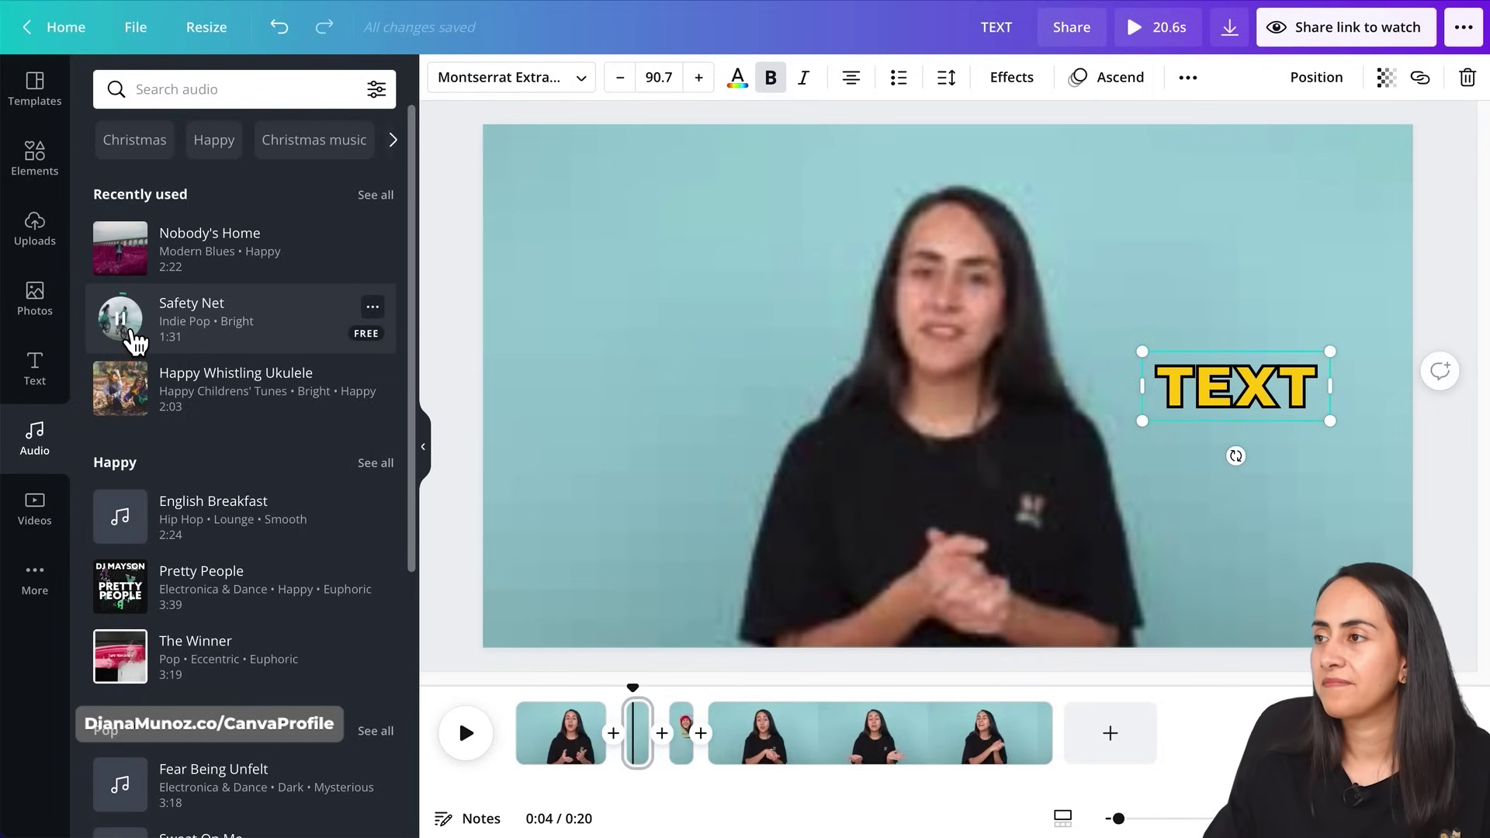
click(134, 335)
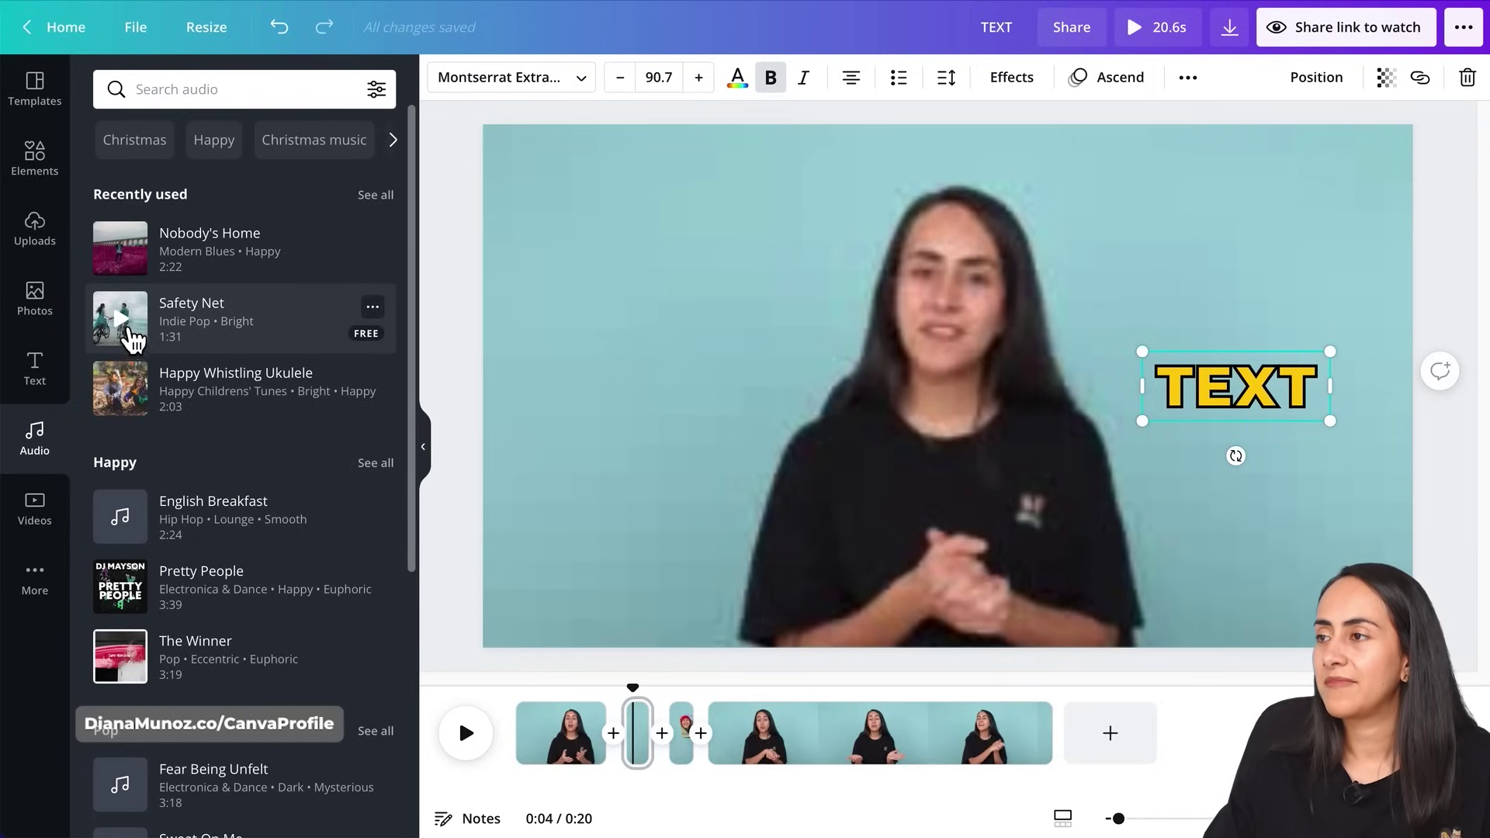
click(137, 404)
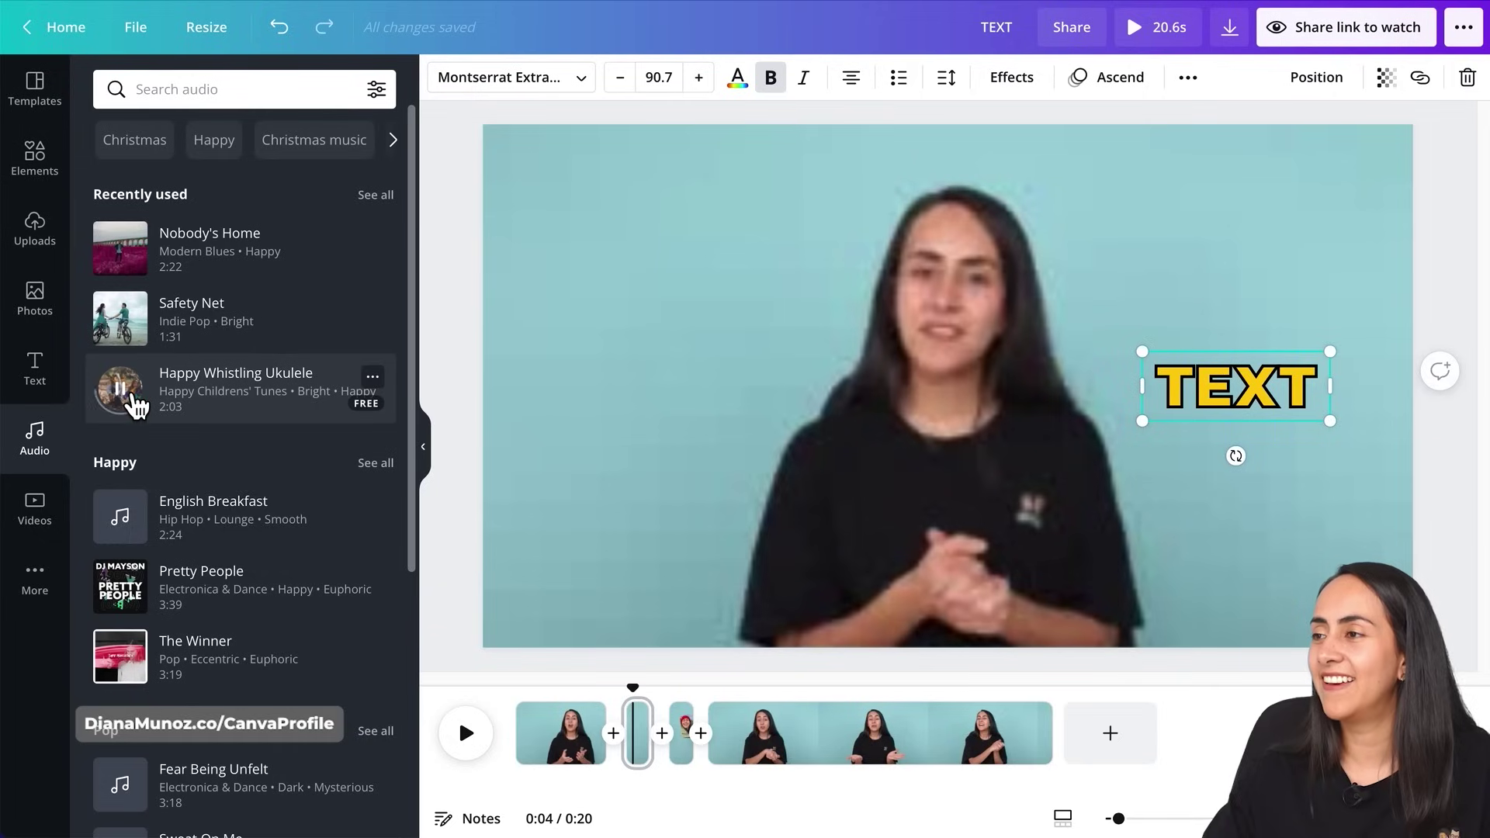
click(136, 407)
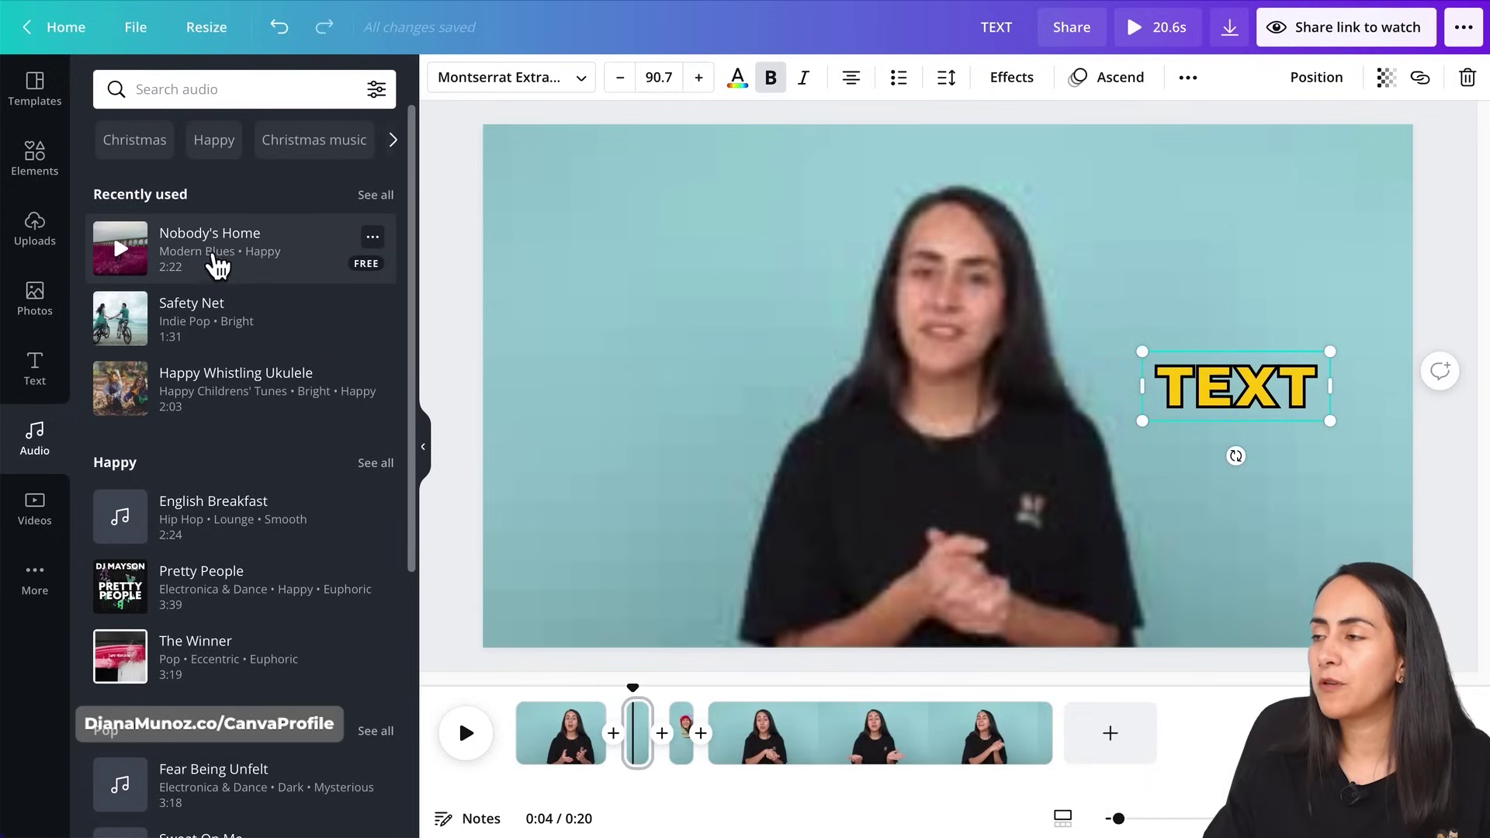
Add the Nobody's Home track to the timeline and extend it to cover the entire 20.6-second video.
click(257, 248)
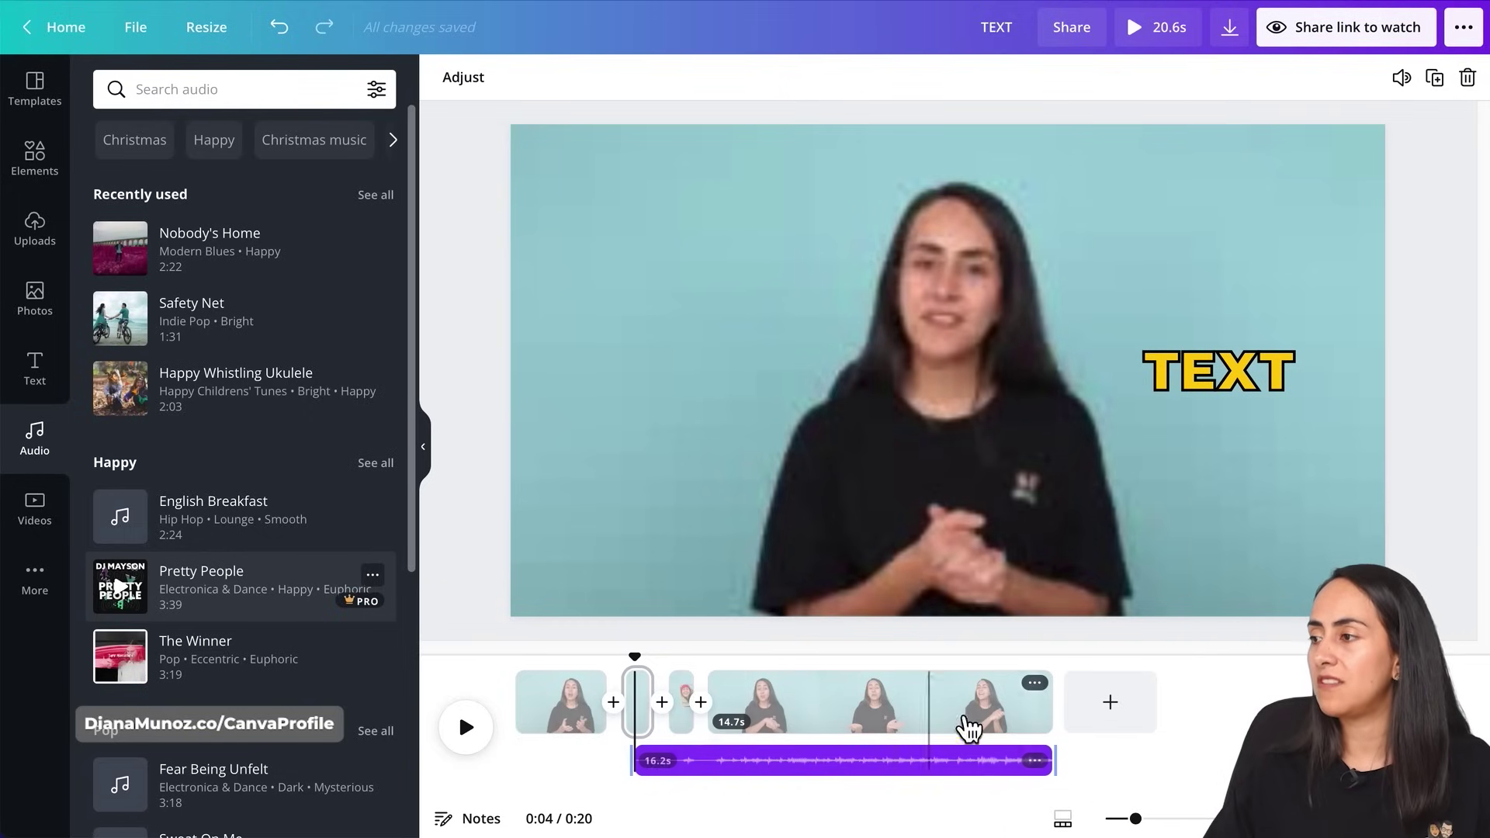
drag(981, 765, 962, 767)
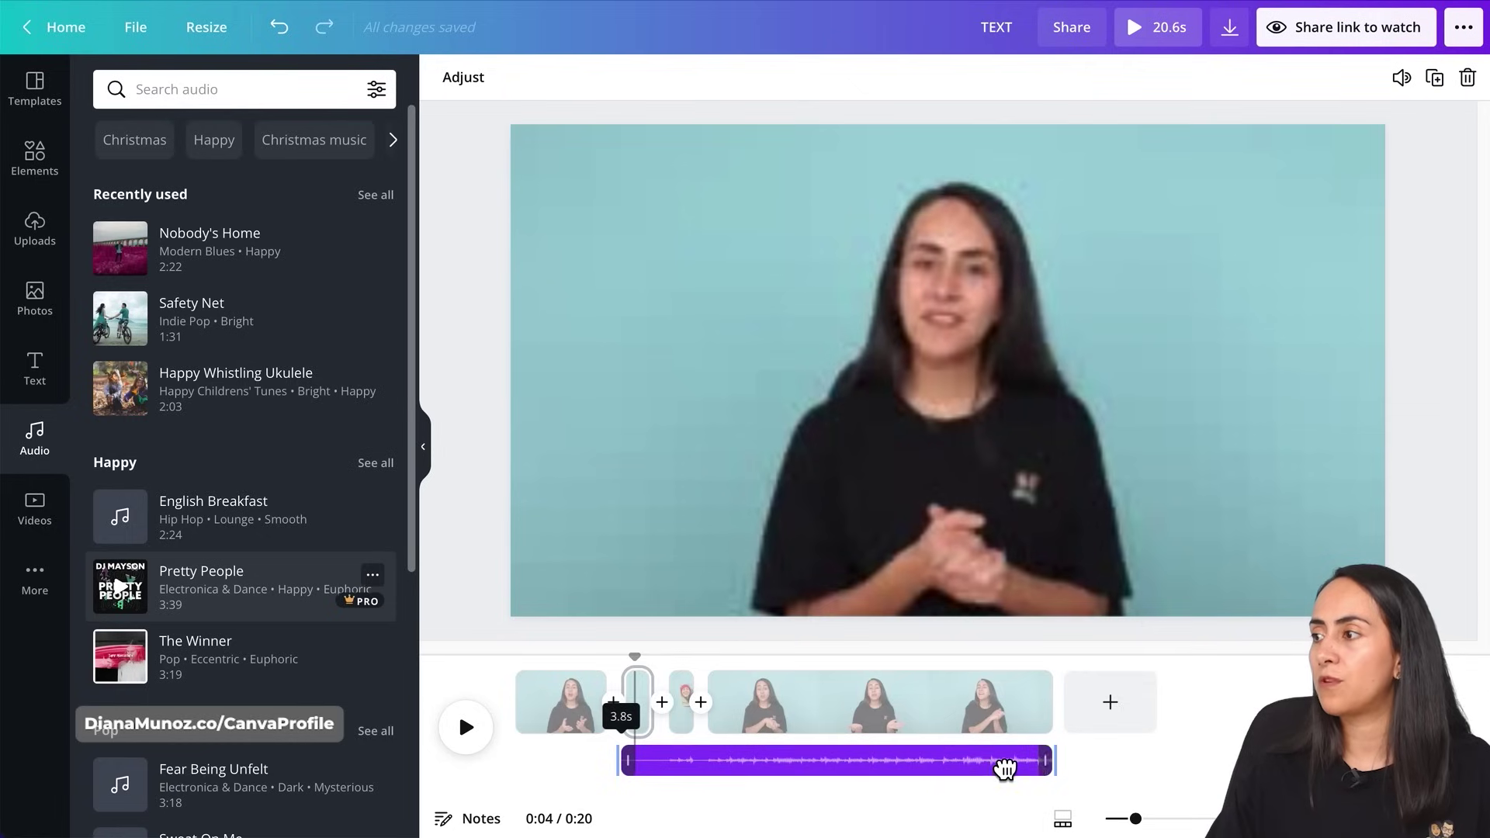
click(631, 654)
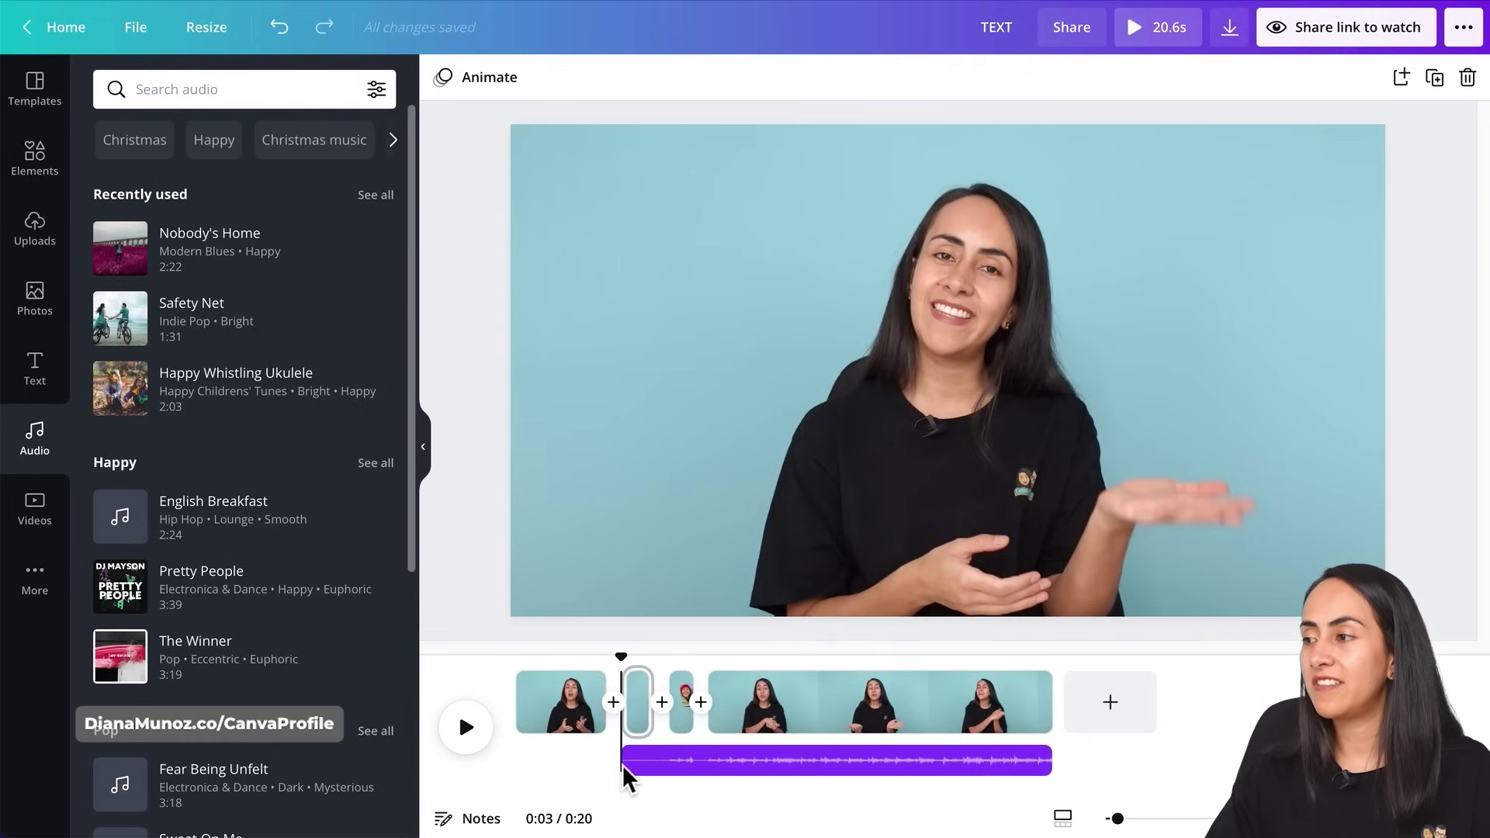
drag(631, 668, 516, 661)
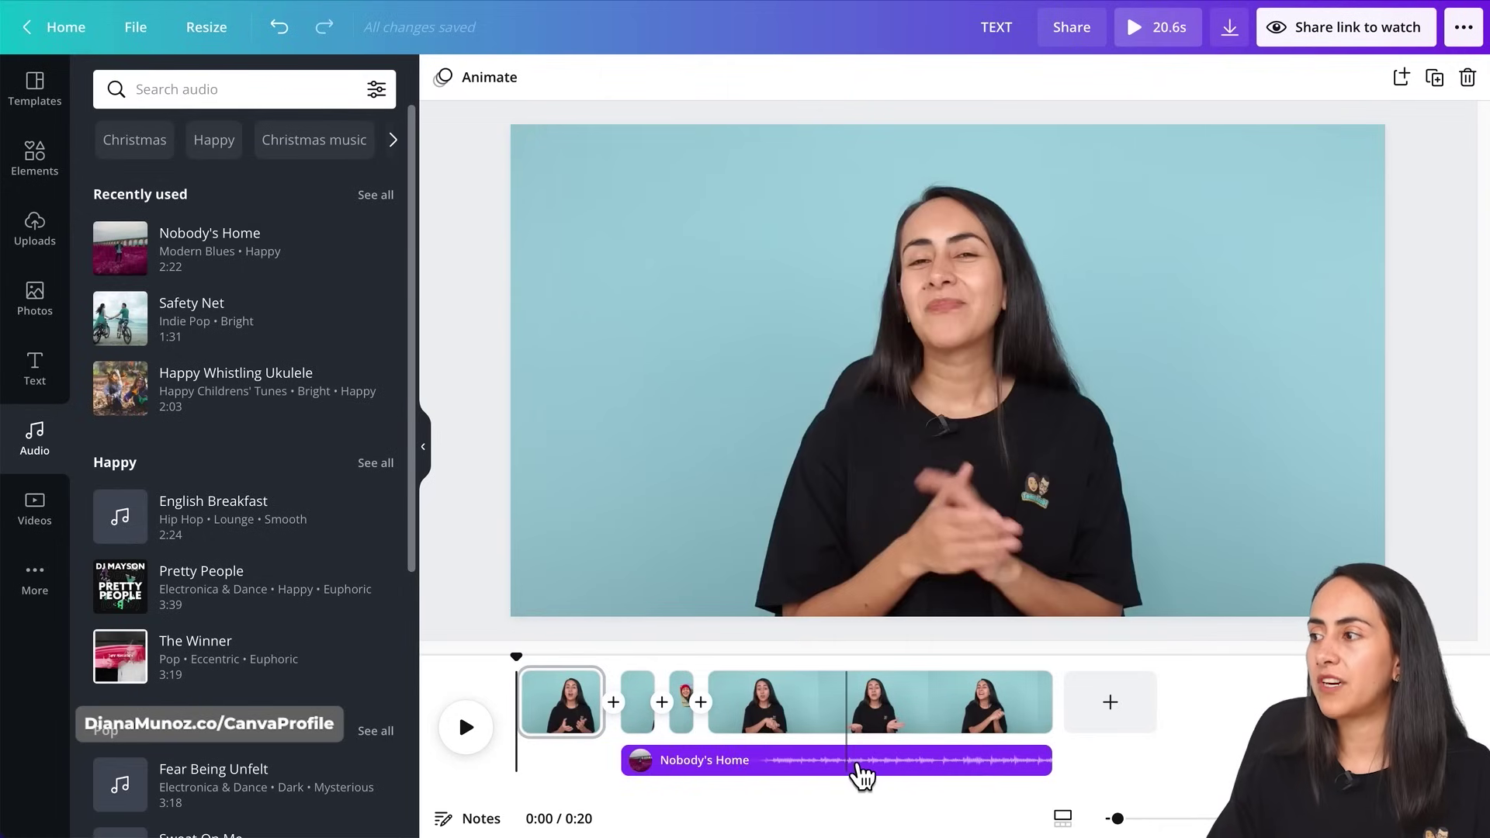
drag(979, 783, 802, 791)
drag(615, 782, 553, 784)
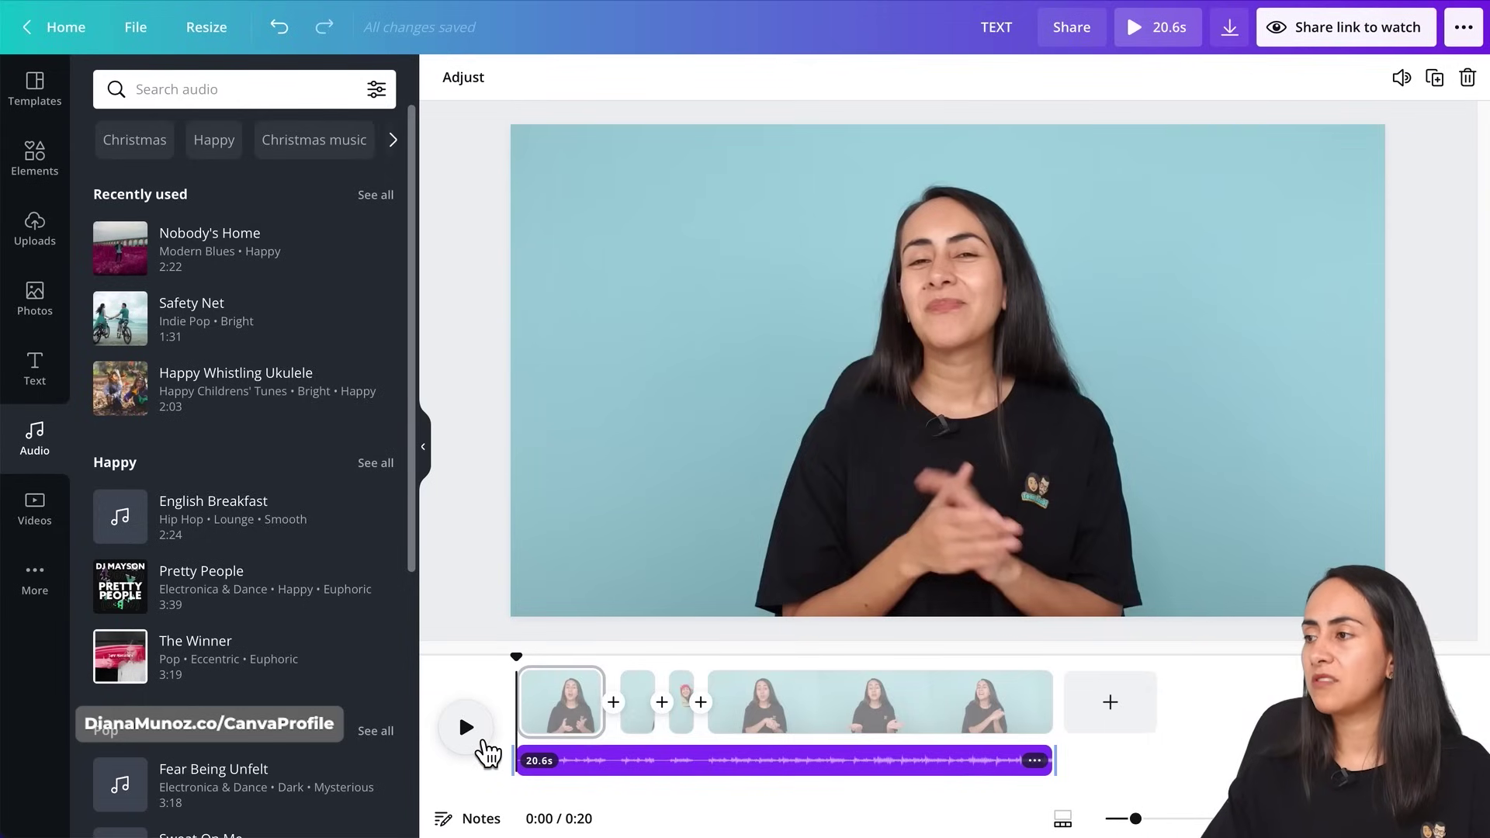
Preview the opening with the music and lower the Nobody's Home track's volume to 18.
click(482, 741)
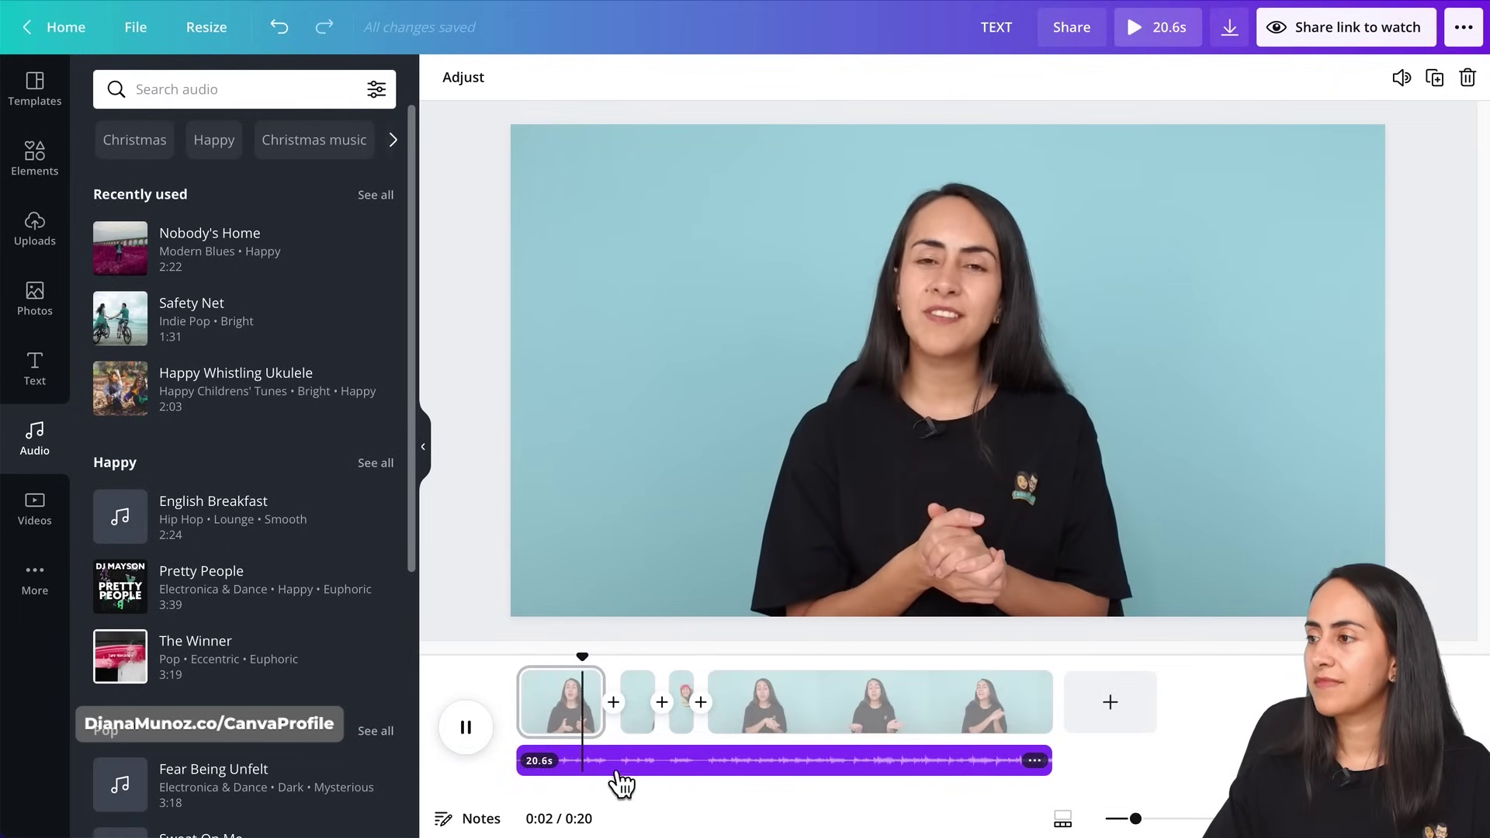
click(482, 743)
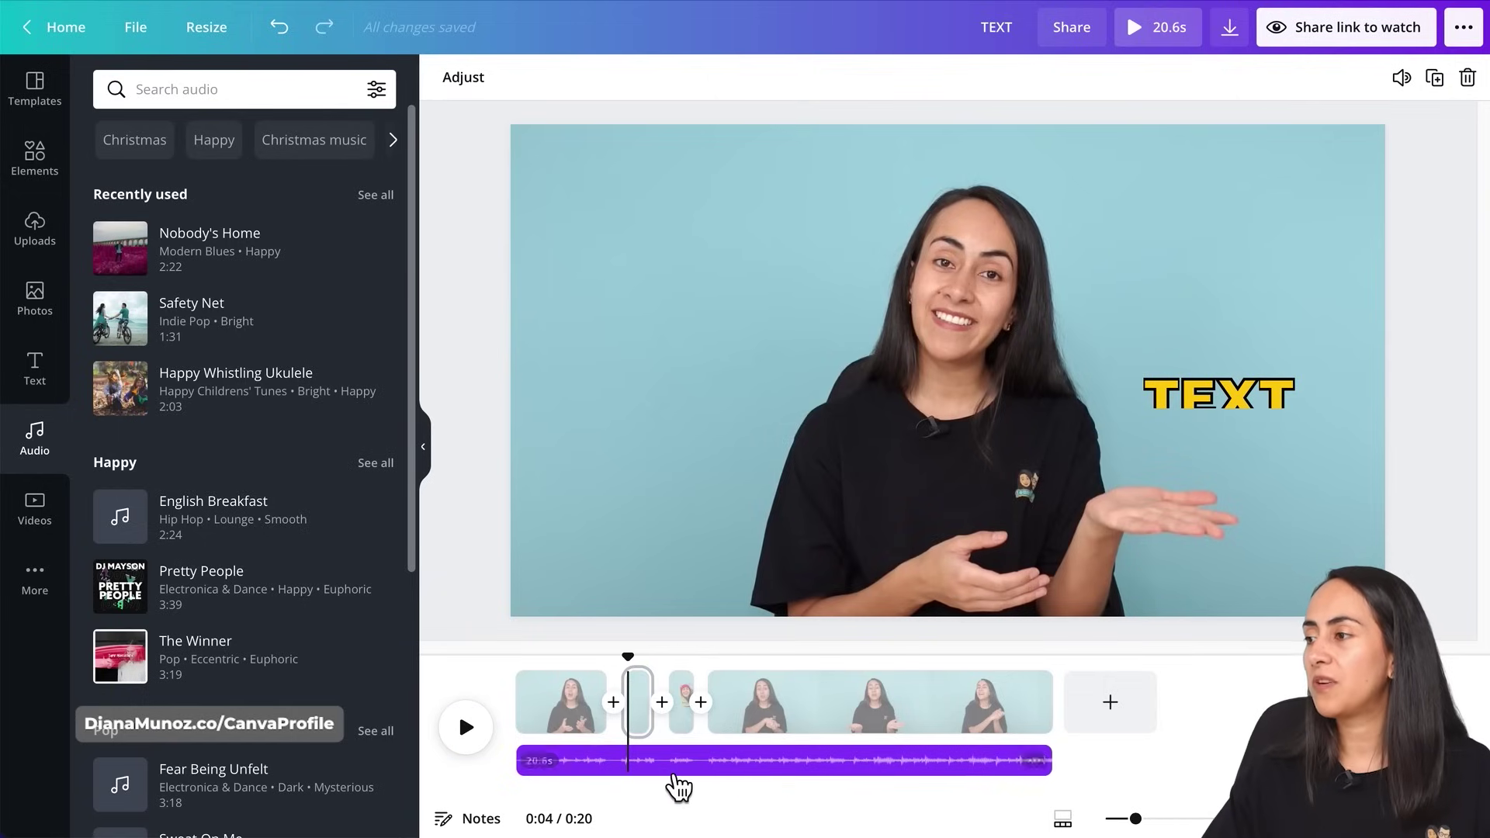
click(765, 702)
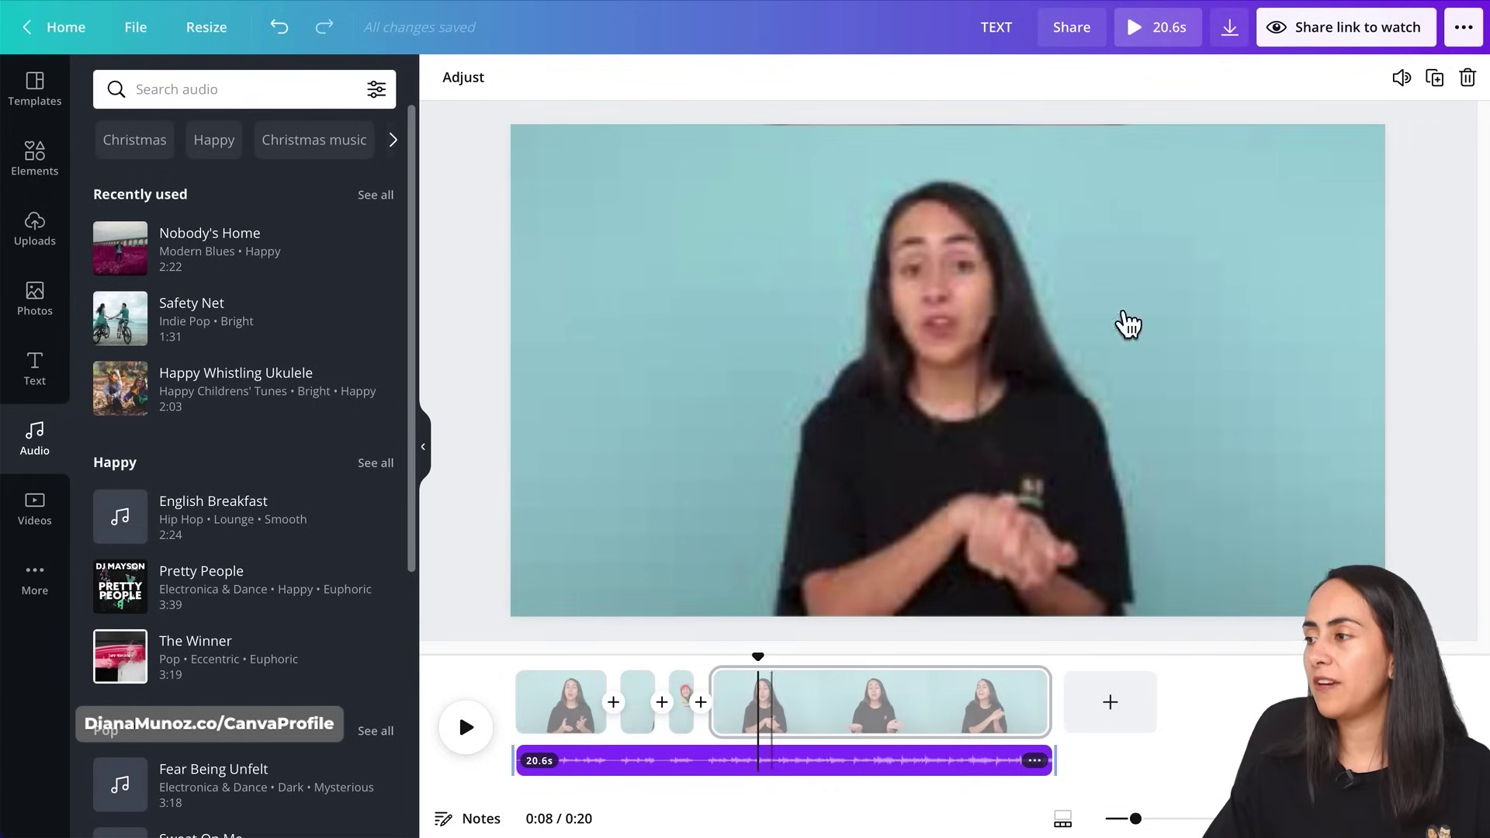
click(1406, 81)
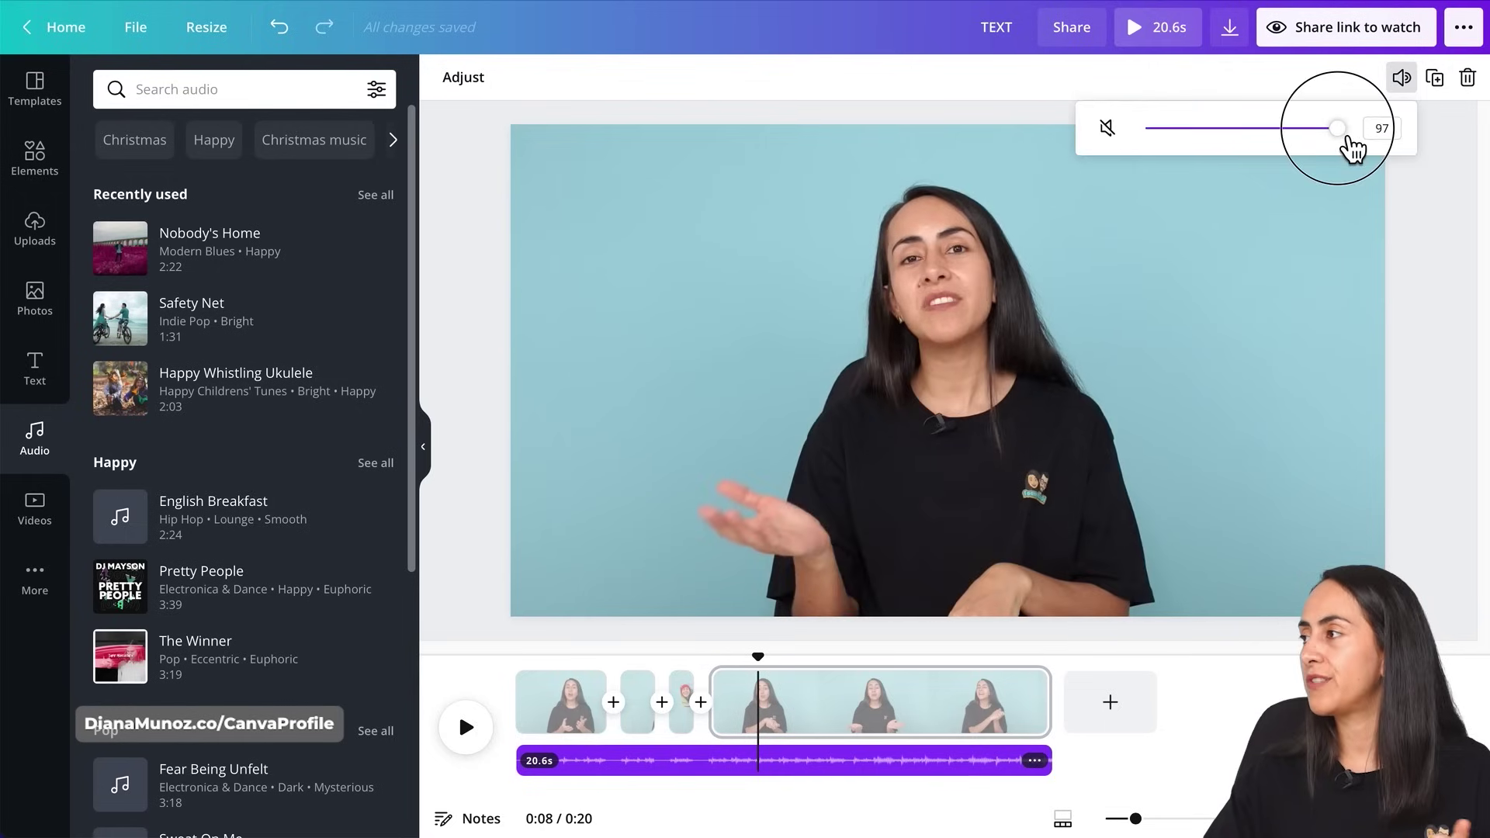
drag(1350, 146, 1196, 152)
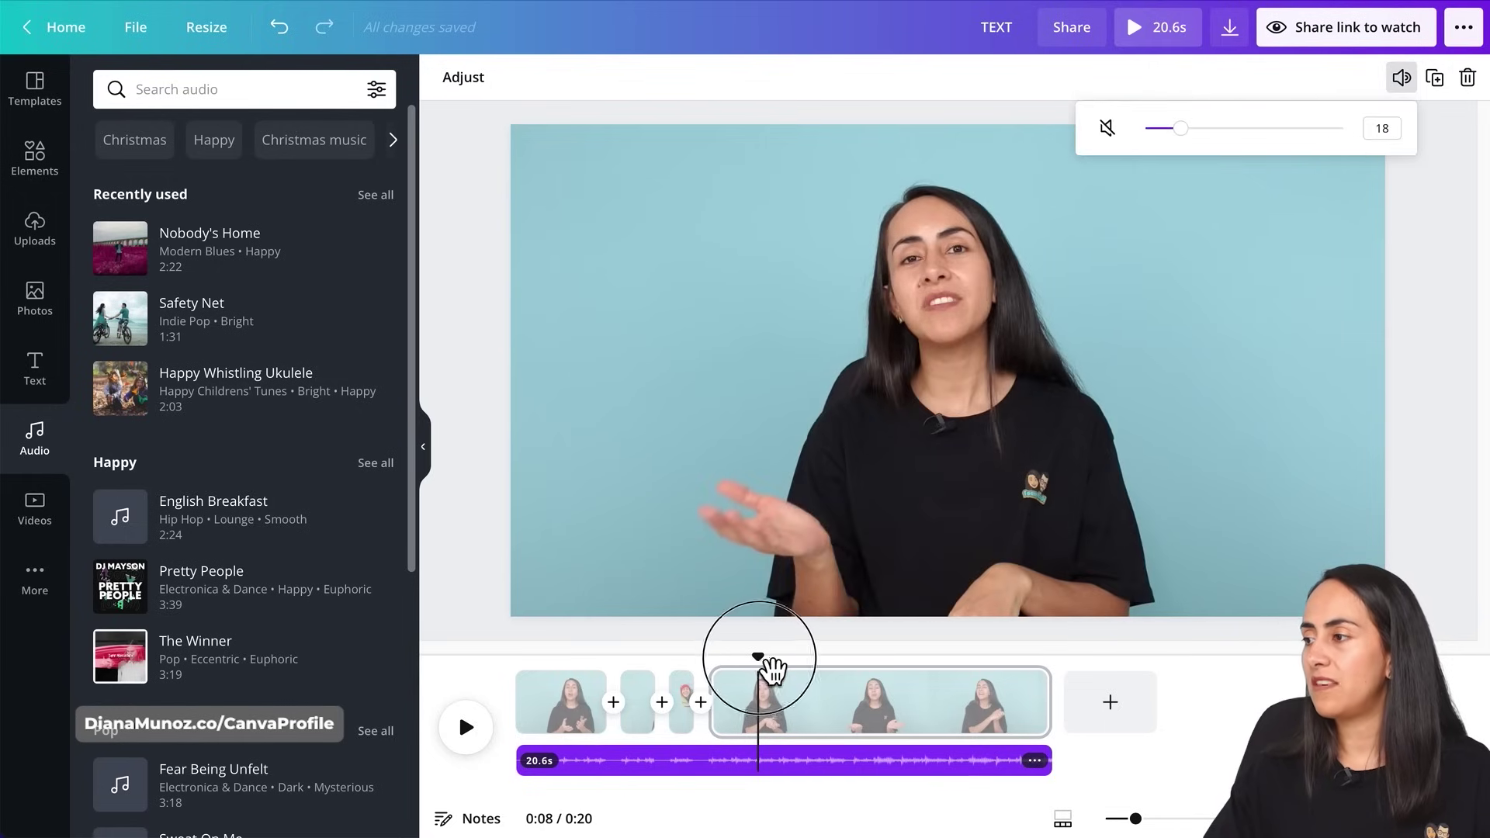
Play part of the fourth page to check the music level, and replay the video from the beginning.
drag(772, 667, 743, 678)
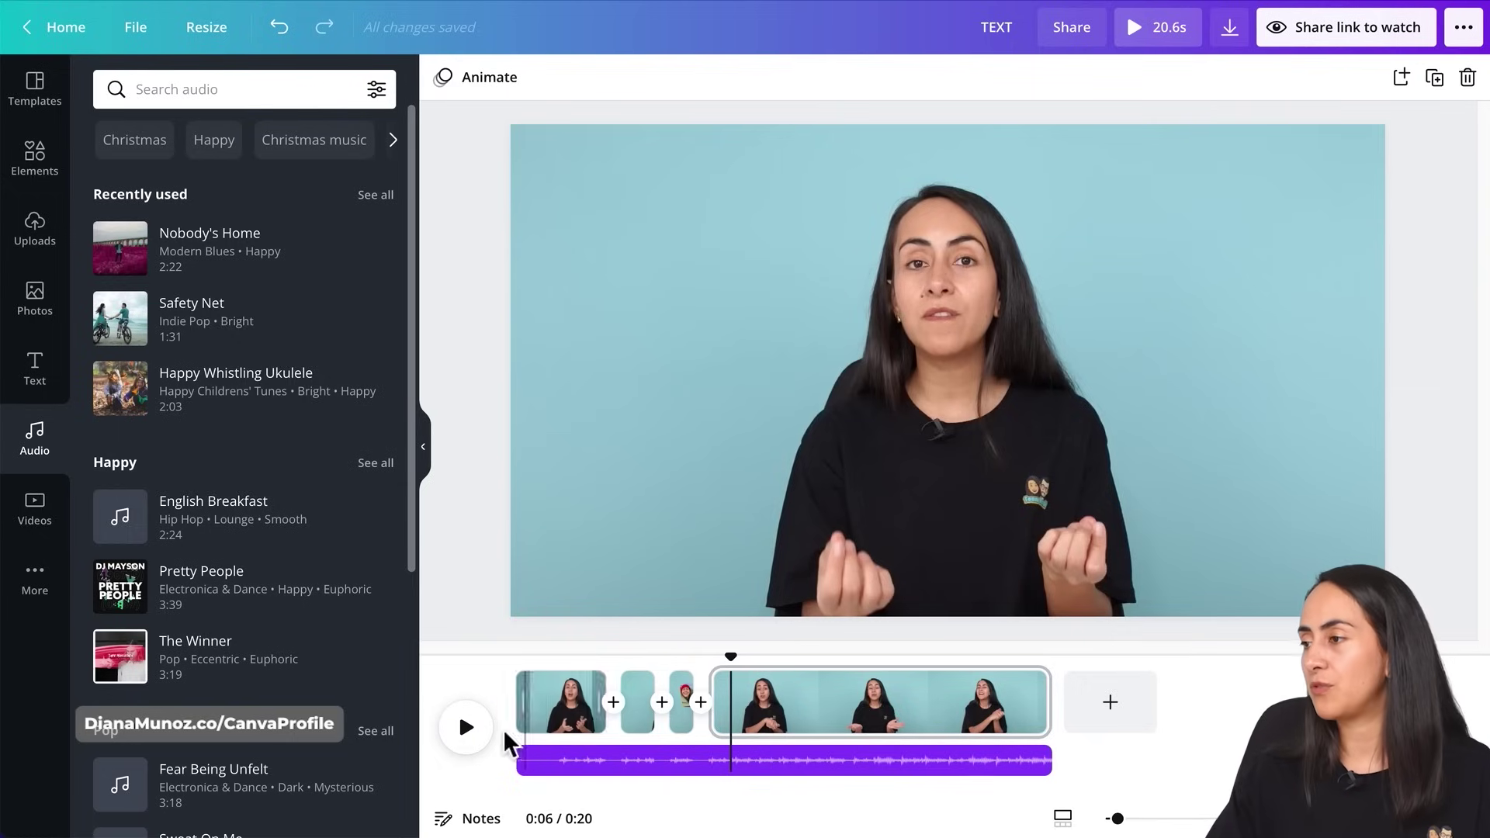
click(473, 730)
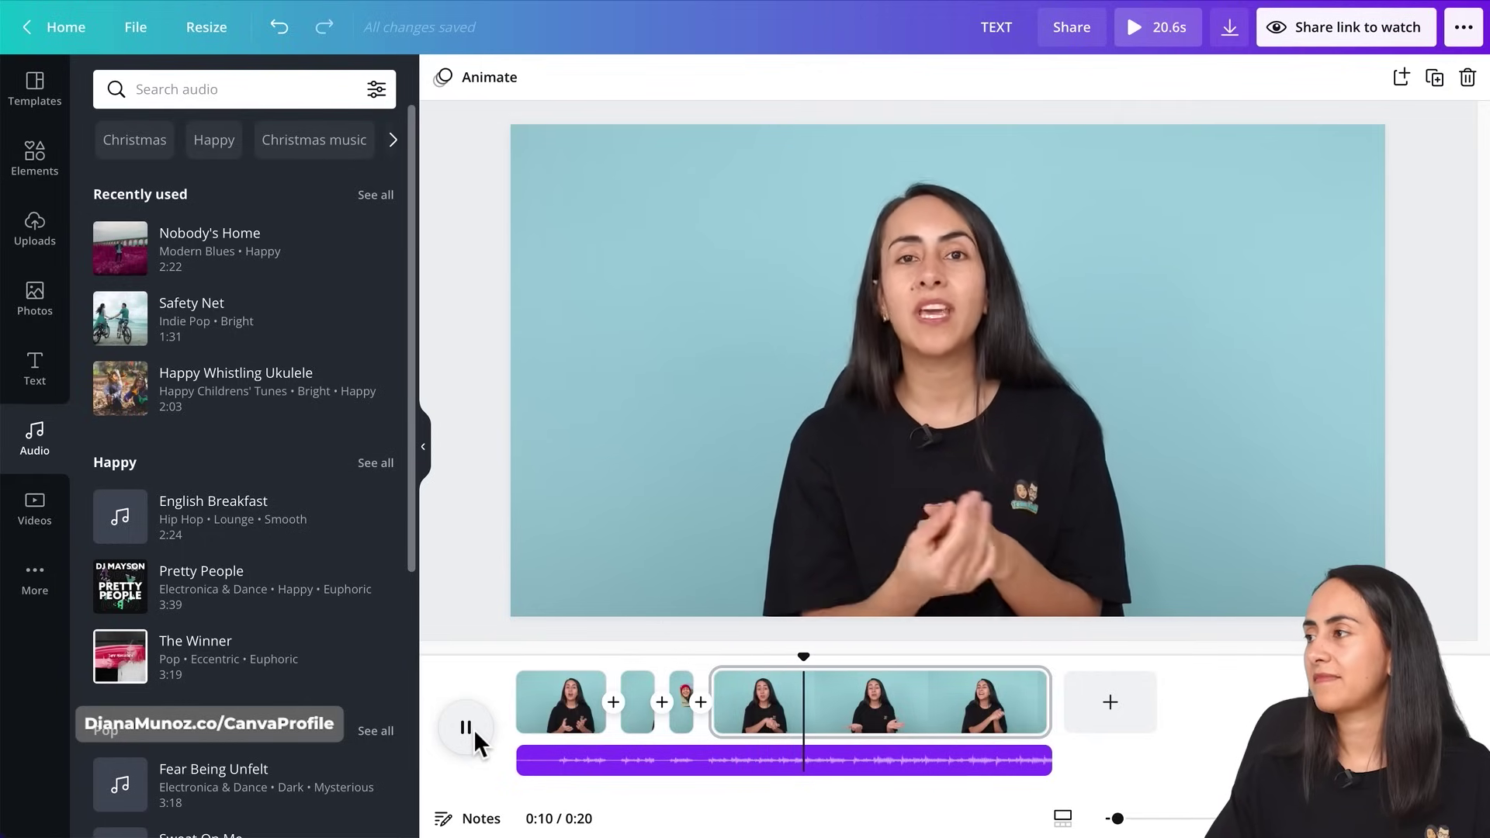
click(465, 728)
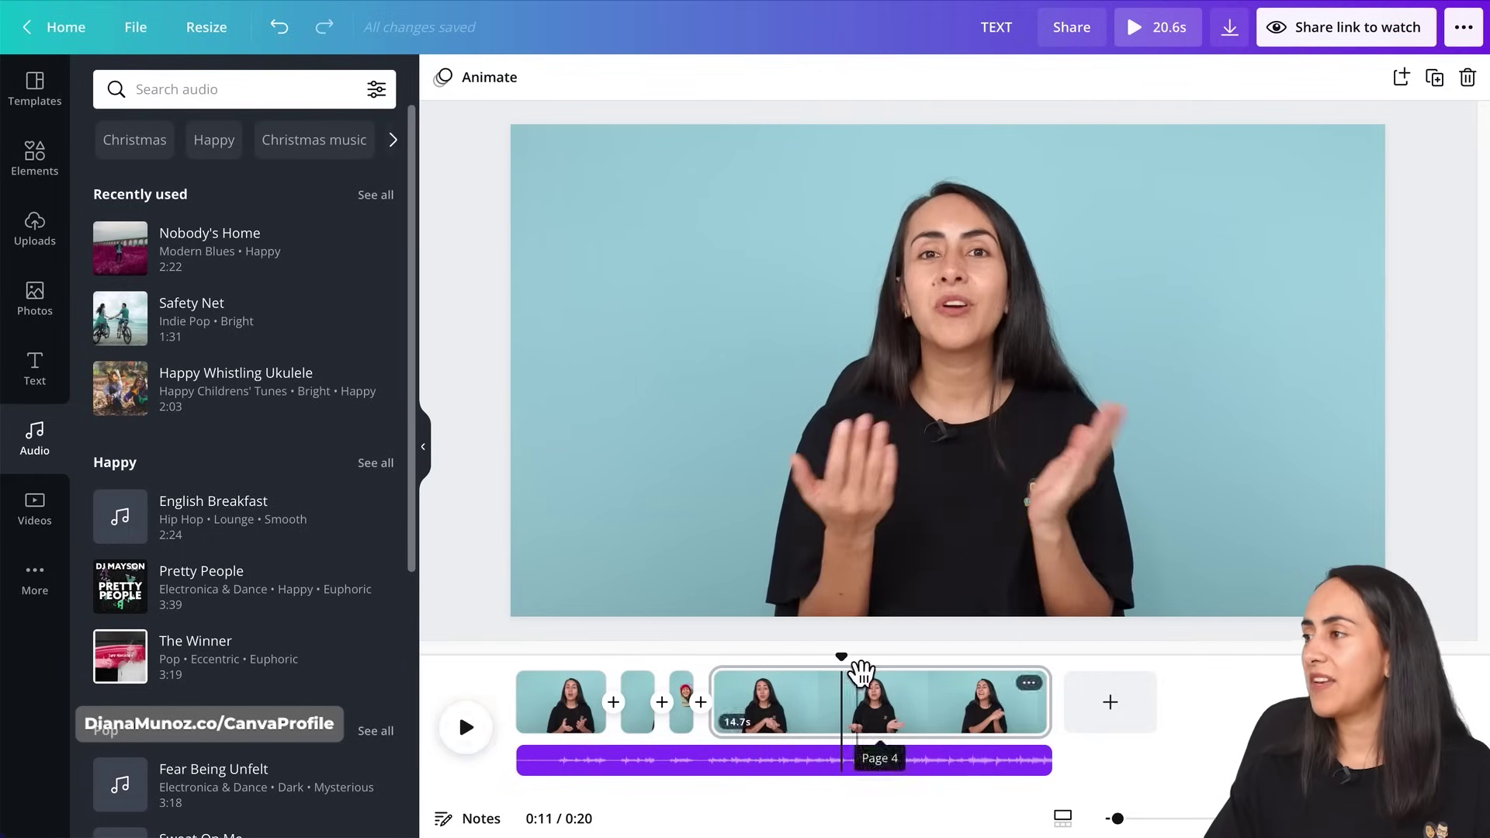
drag(838, 702, 512, 710)
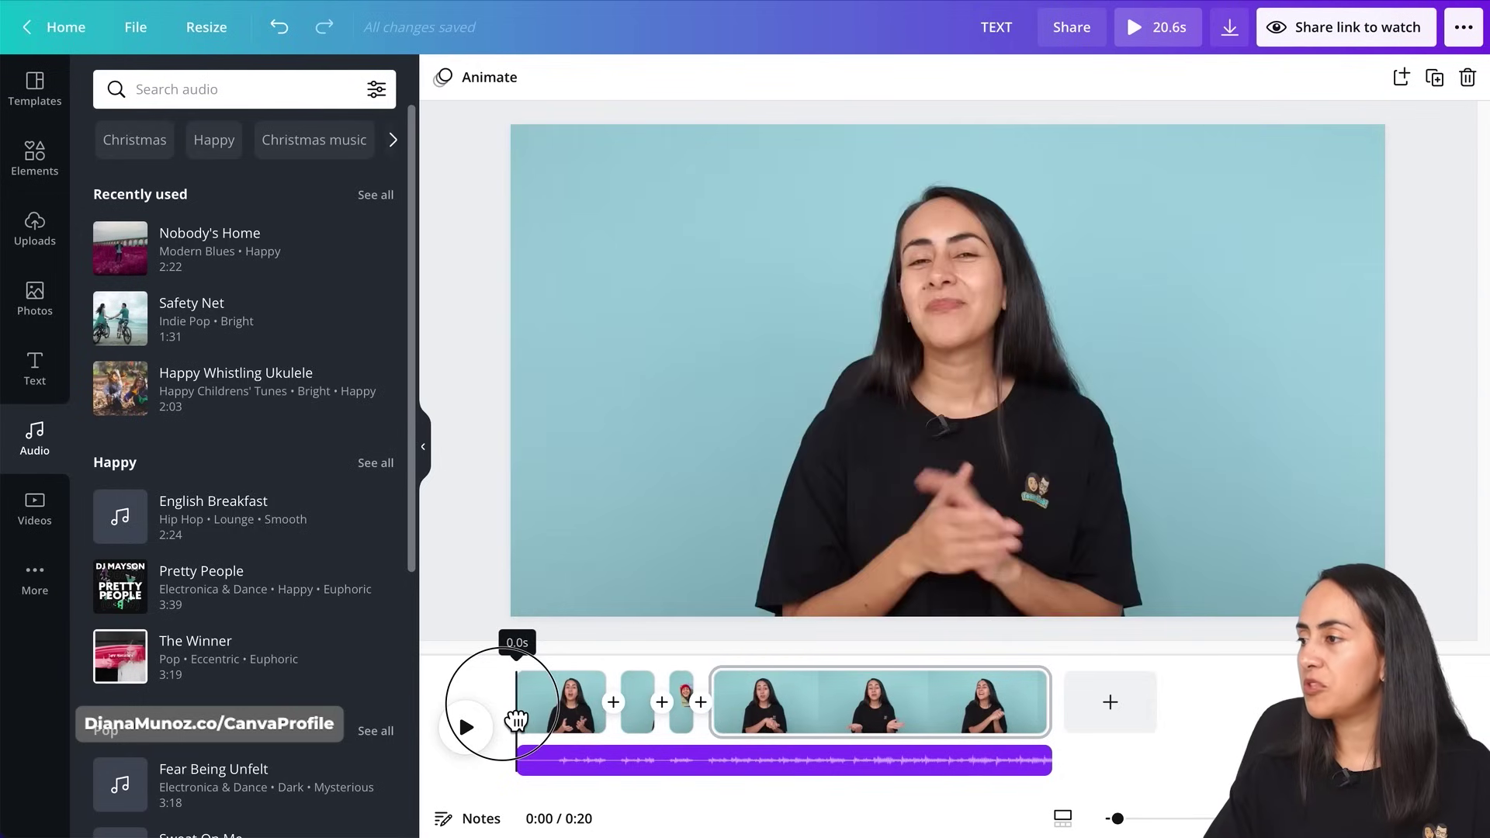
click(476, 745)
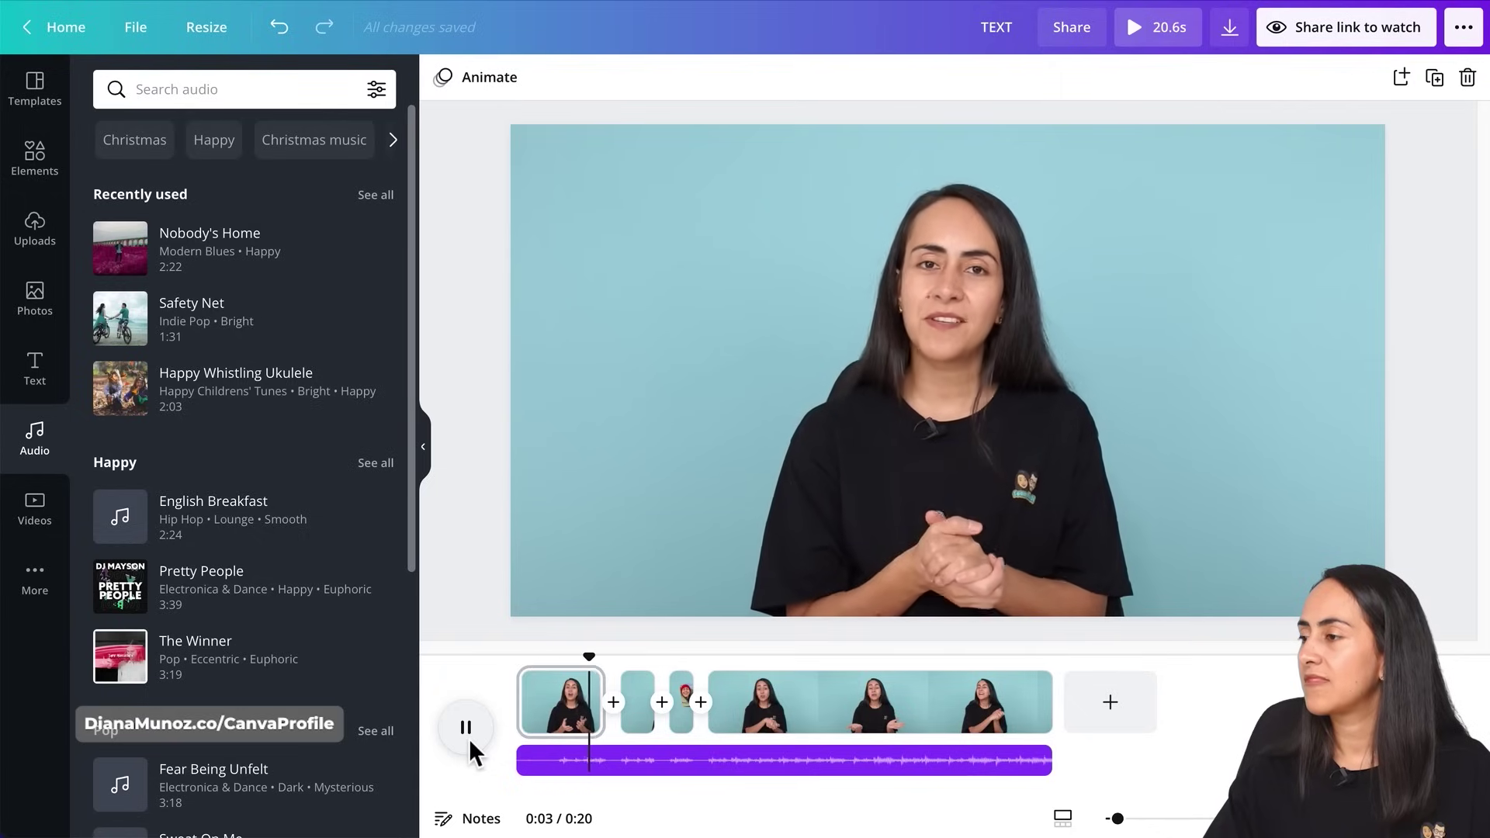
Stop the preview and shift the Nobody's Home audio so a different section of the song plays under the video.
click(468, 738)
drag(595, 667, 563, 680)
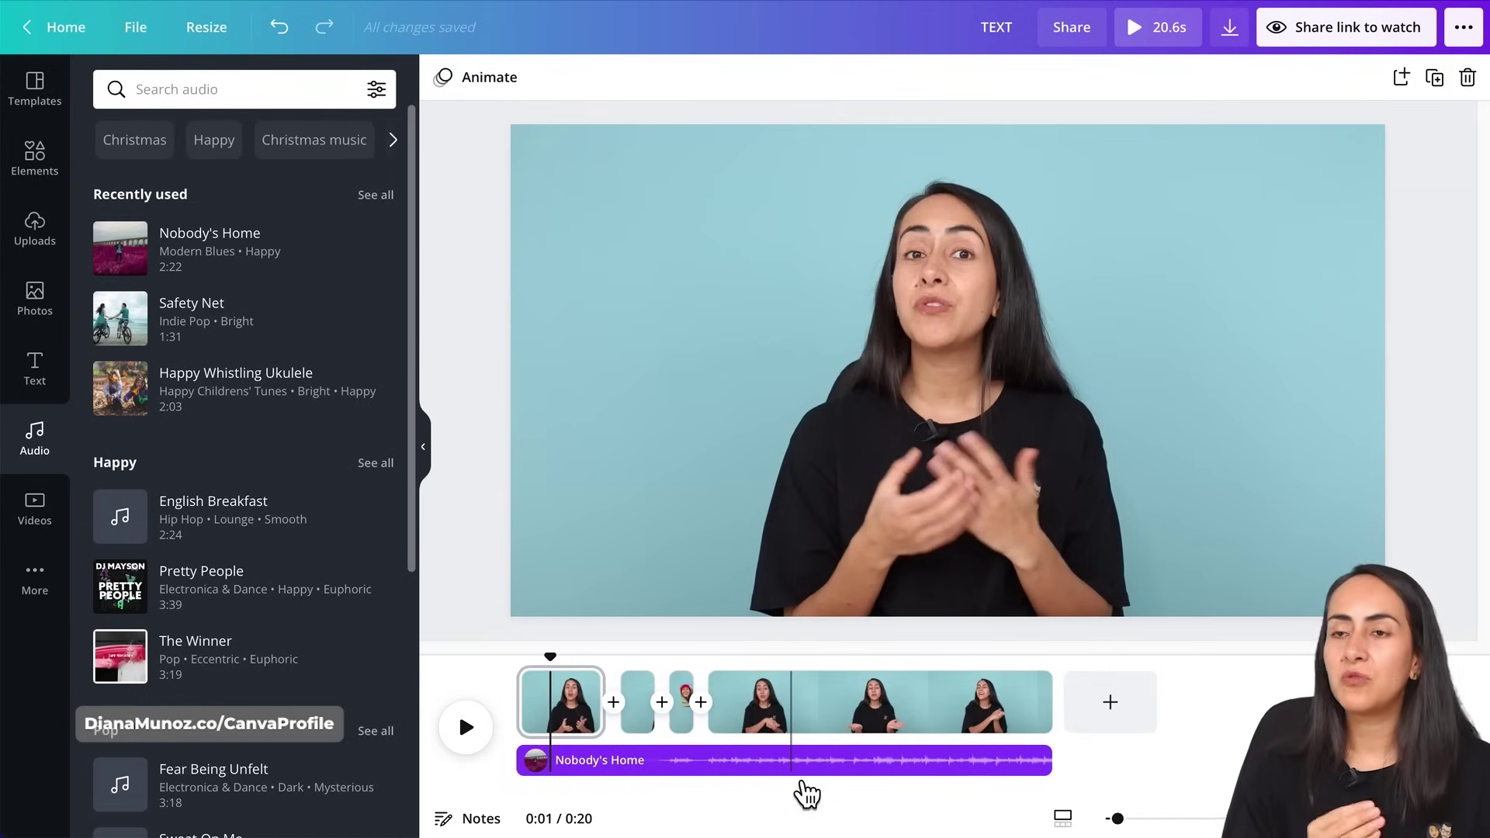
click(747, 782)
drag(745, 778, 914, 766)
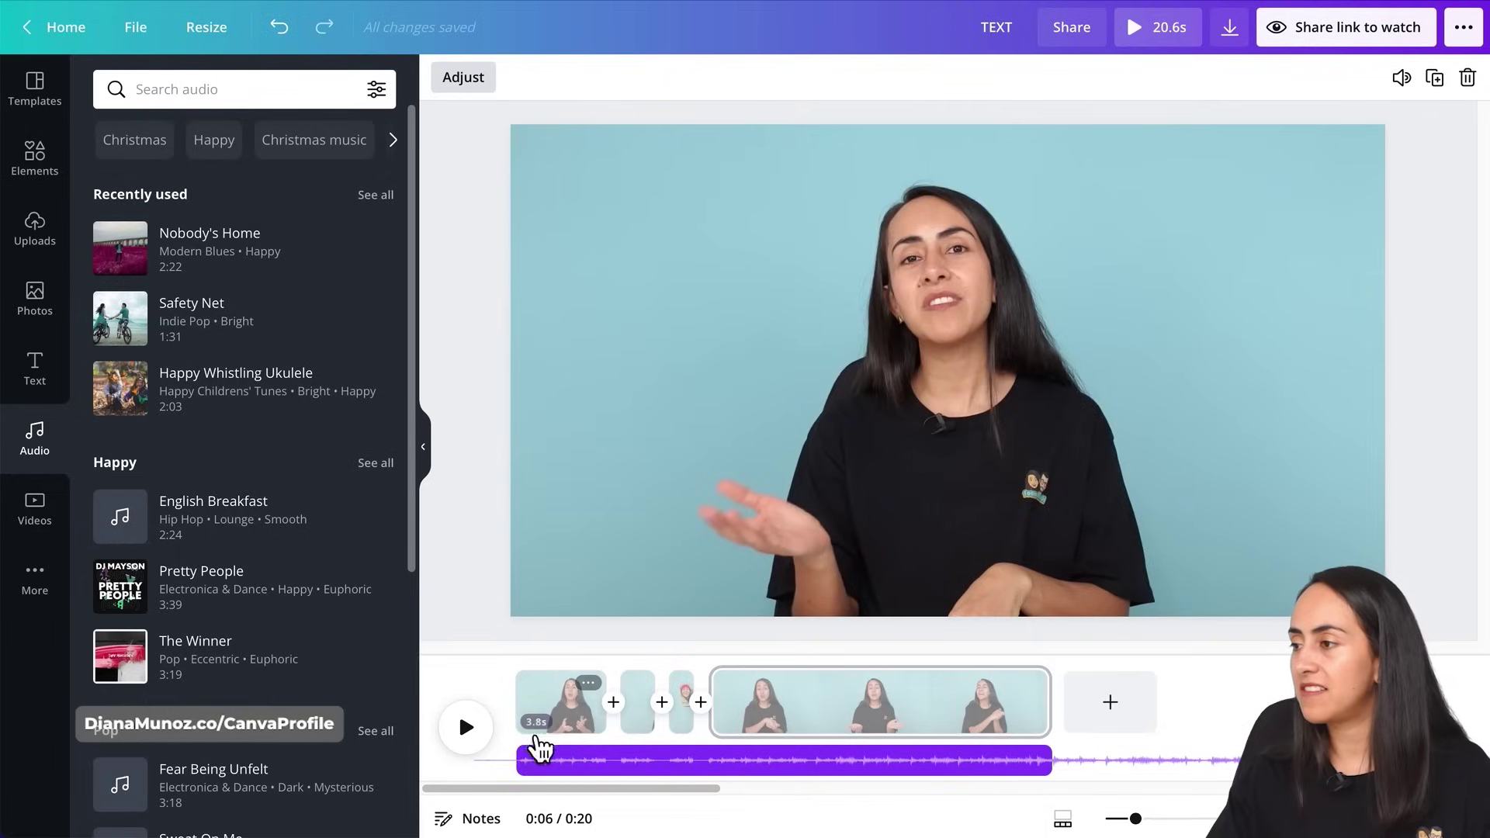
click(473, 586)
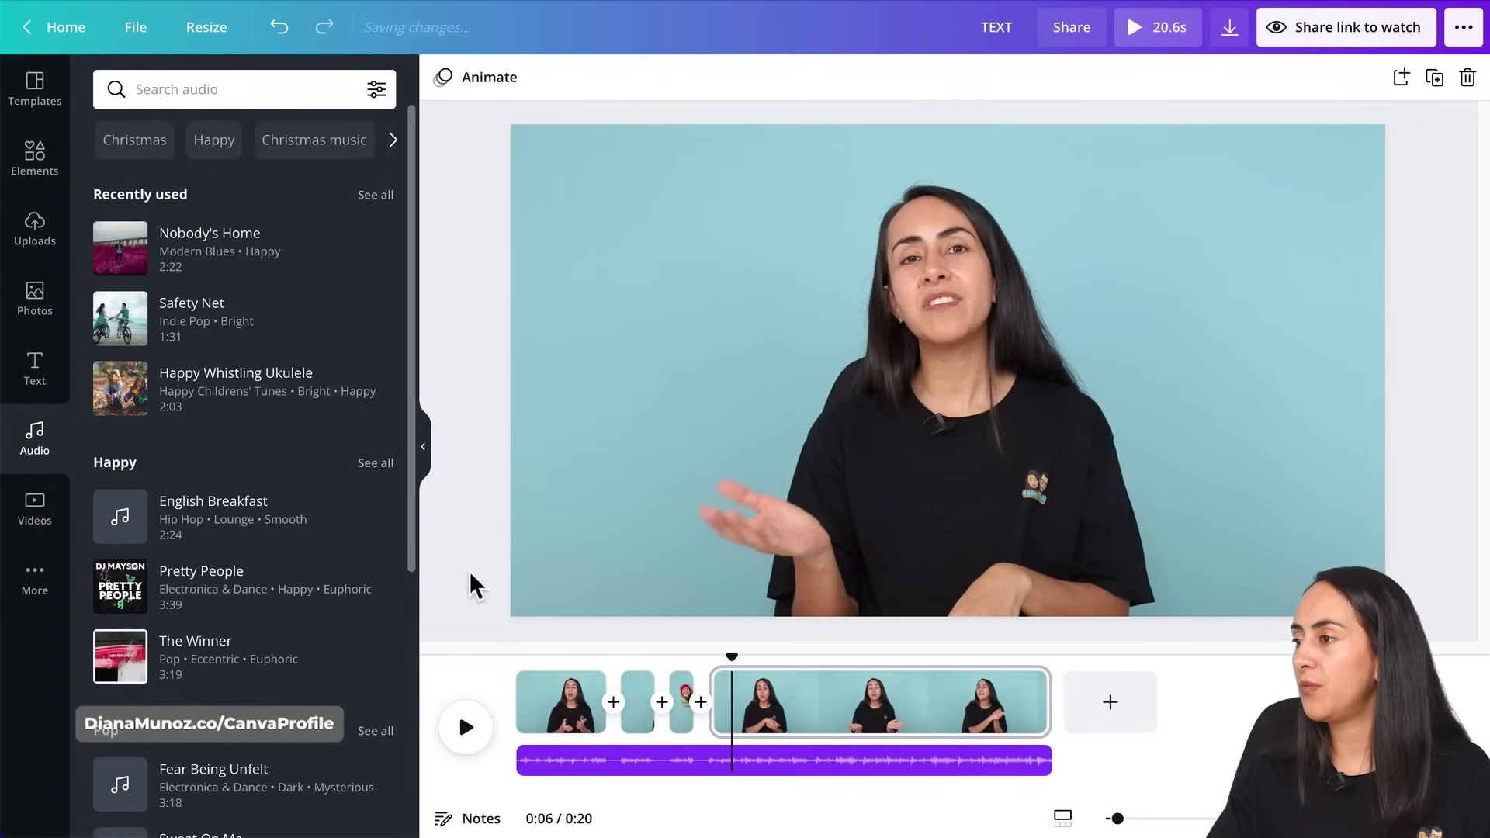
Set up the video's download as an MP4 Video with all pages (1–4) selected.
drag(741, 667, 519, 676)
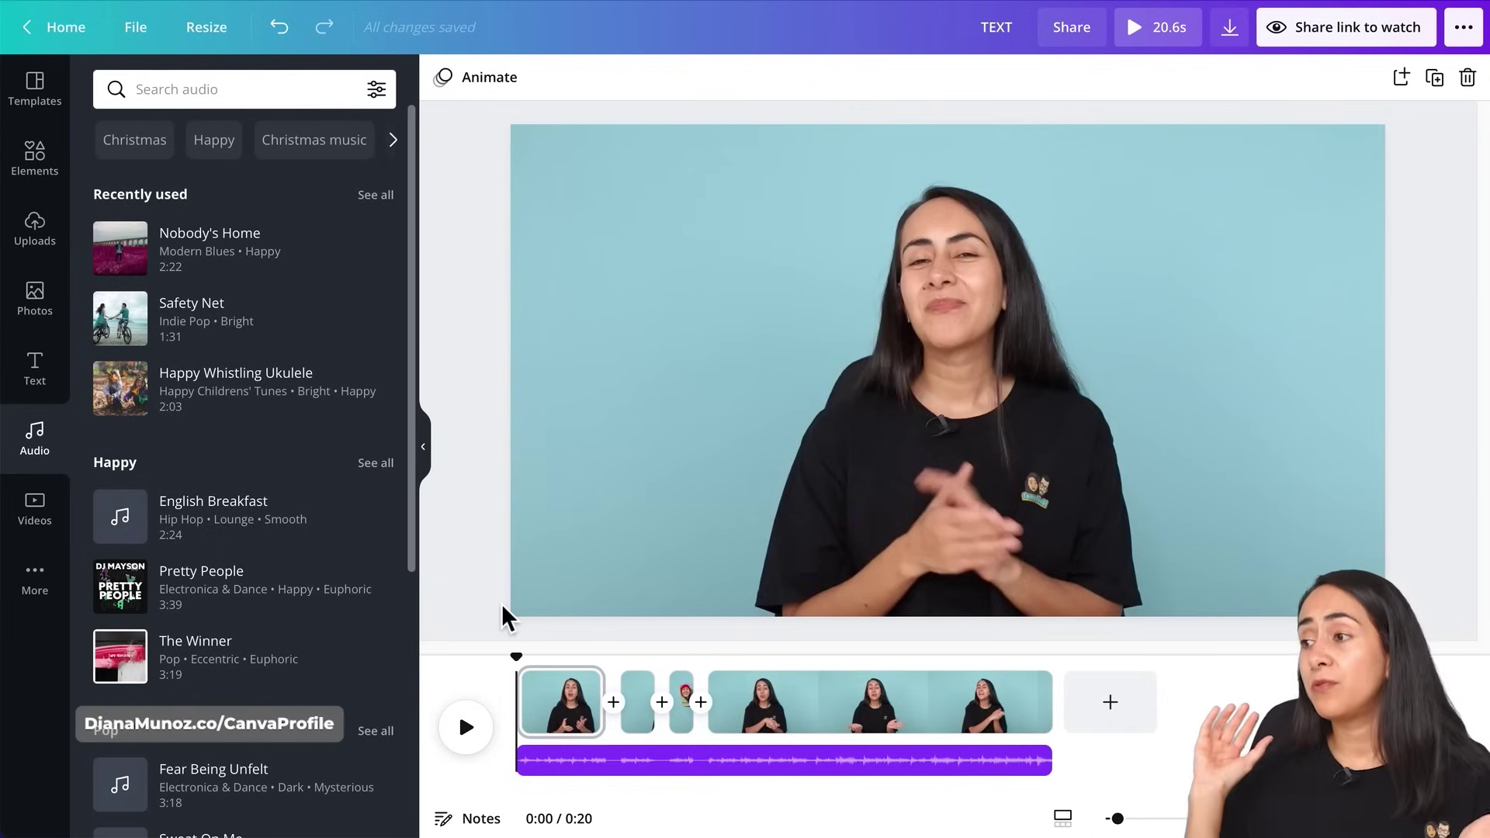
drag(525, 669, 726, 701)
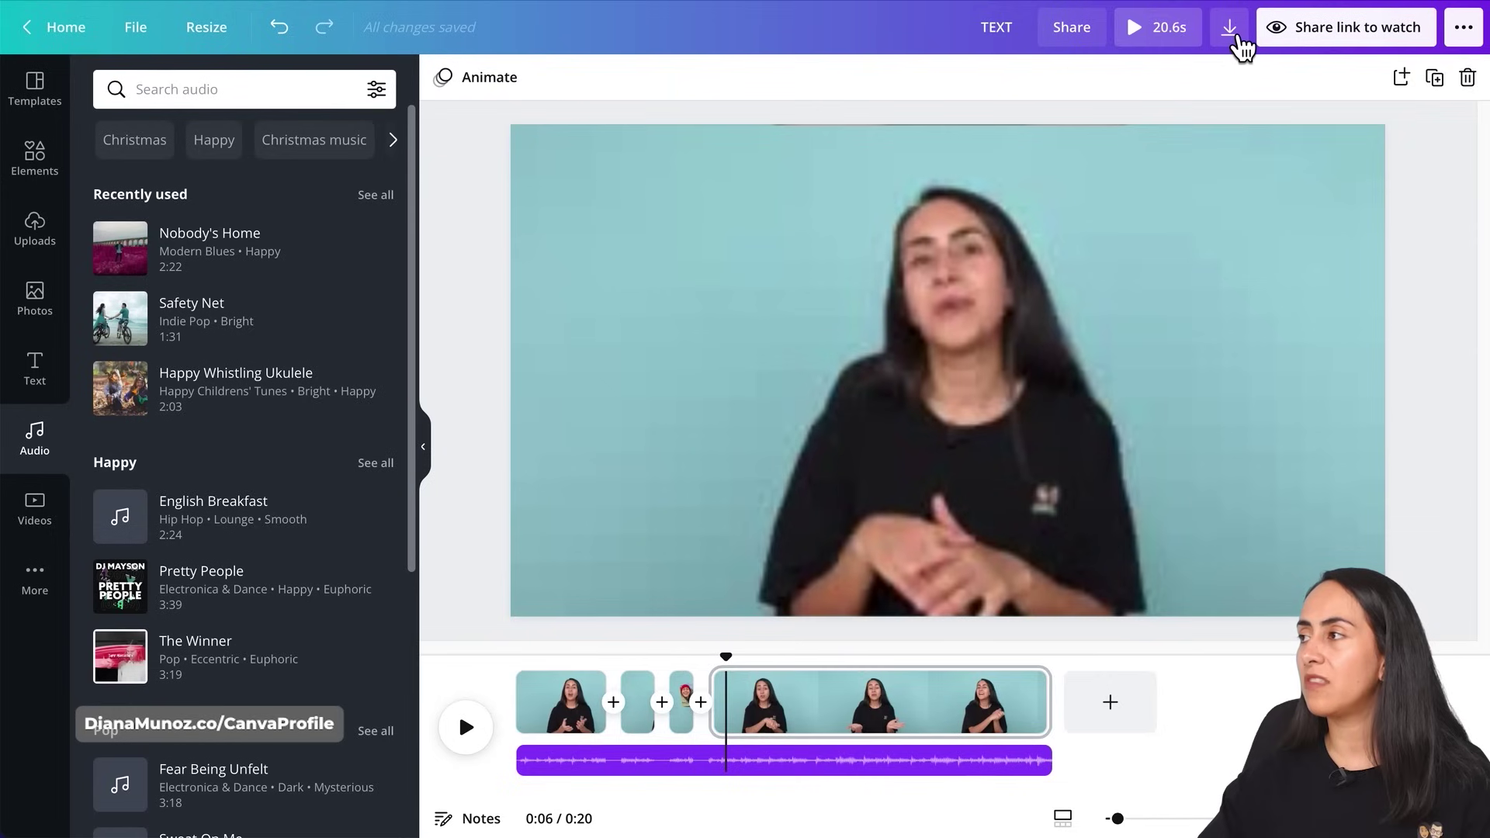
click(1234, 35)
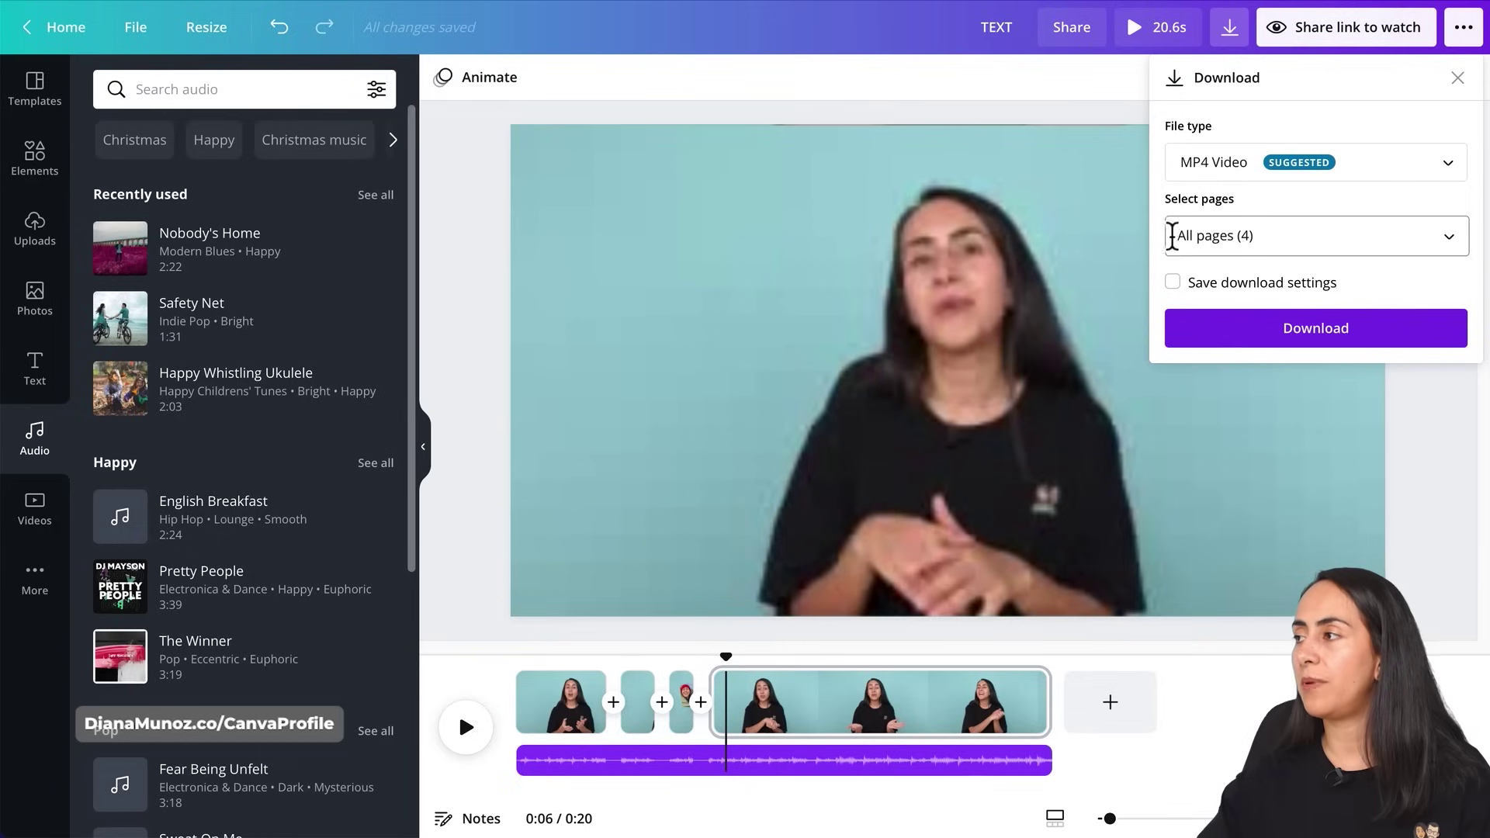
click(1444, 241)
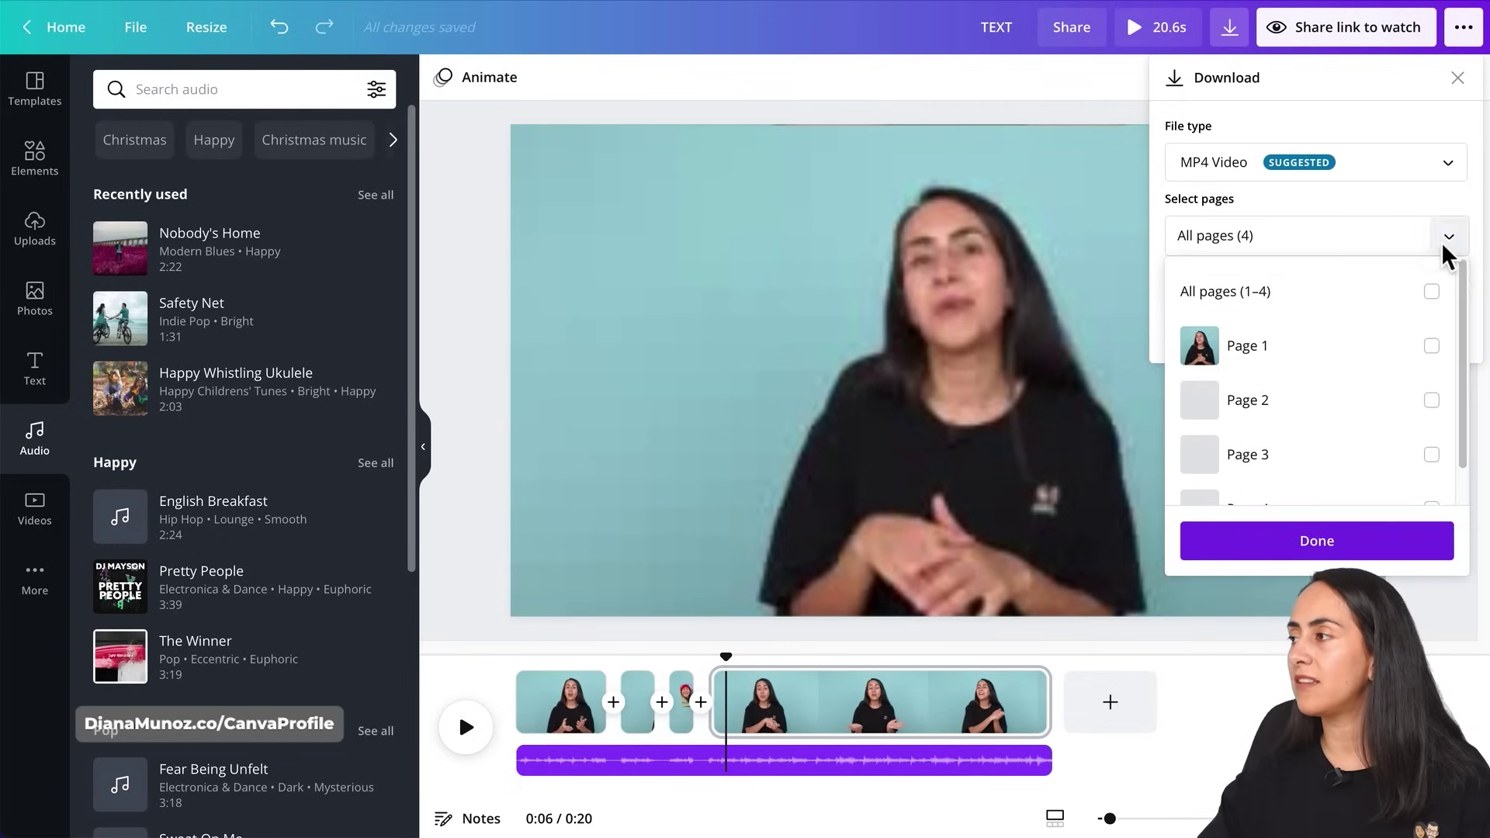
click(1432, 293)
click(1316, 555)
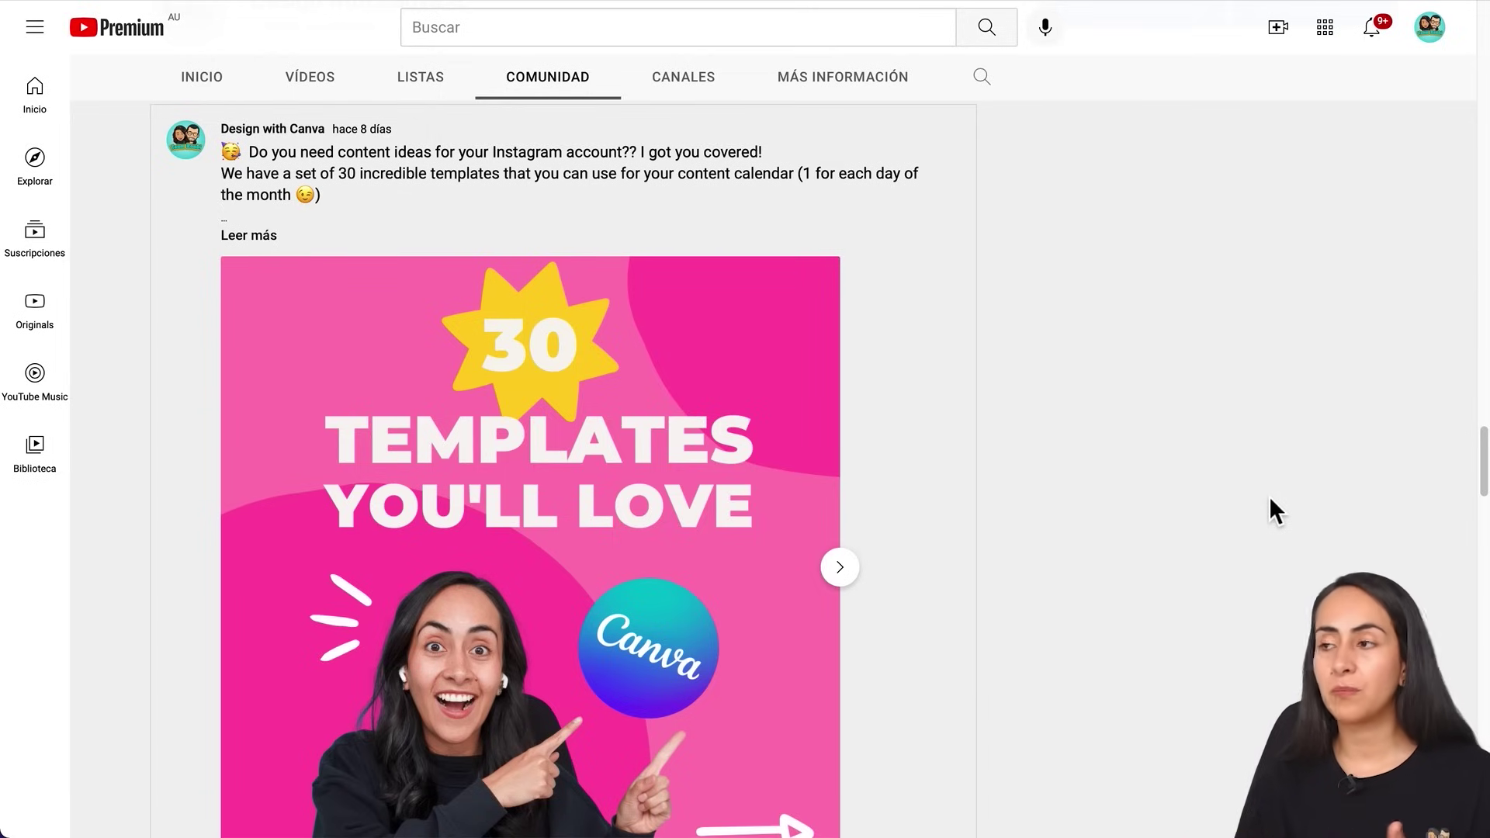
In the YouTube community post about 30 templates, look through the image carousel up to its last slide.
scroll(1208, 541, down, 3)
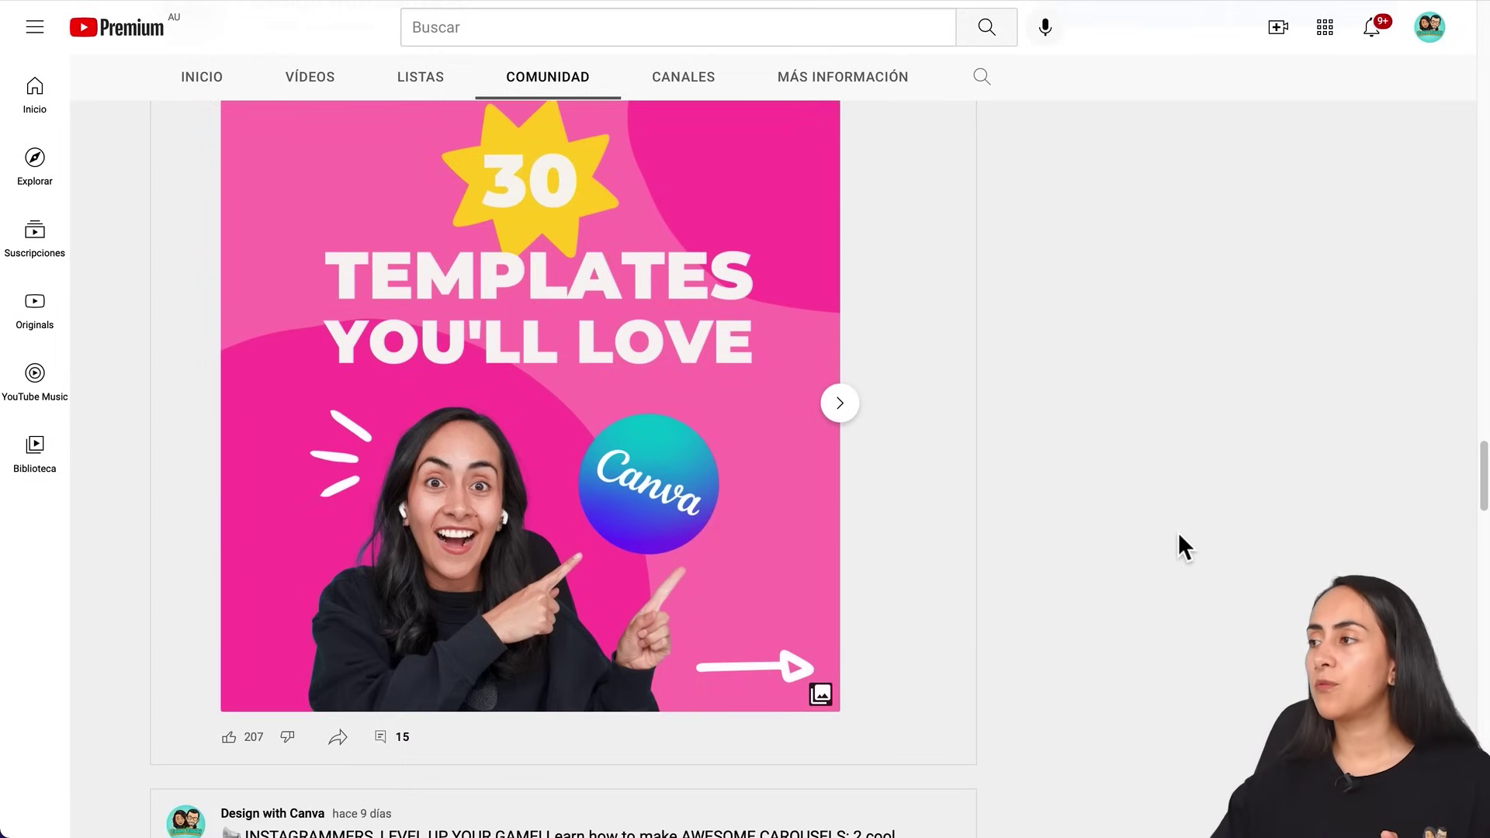
click(839, 440)
click(855, 449)
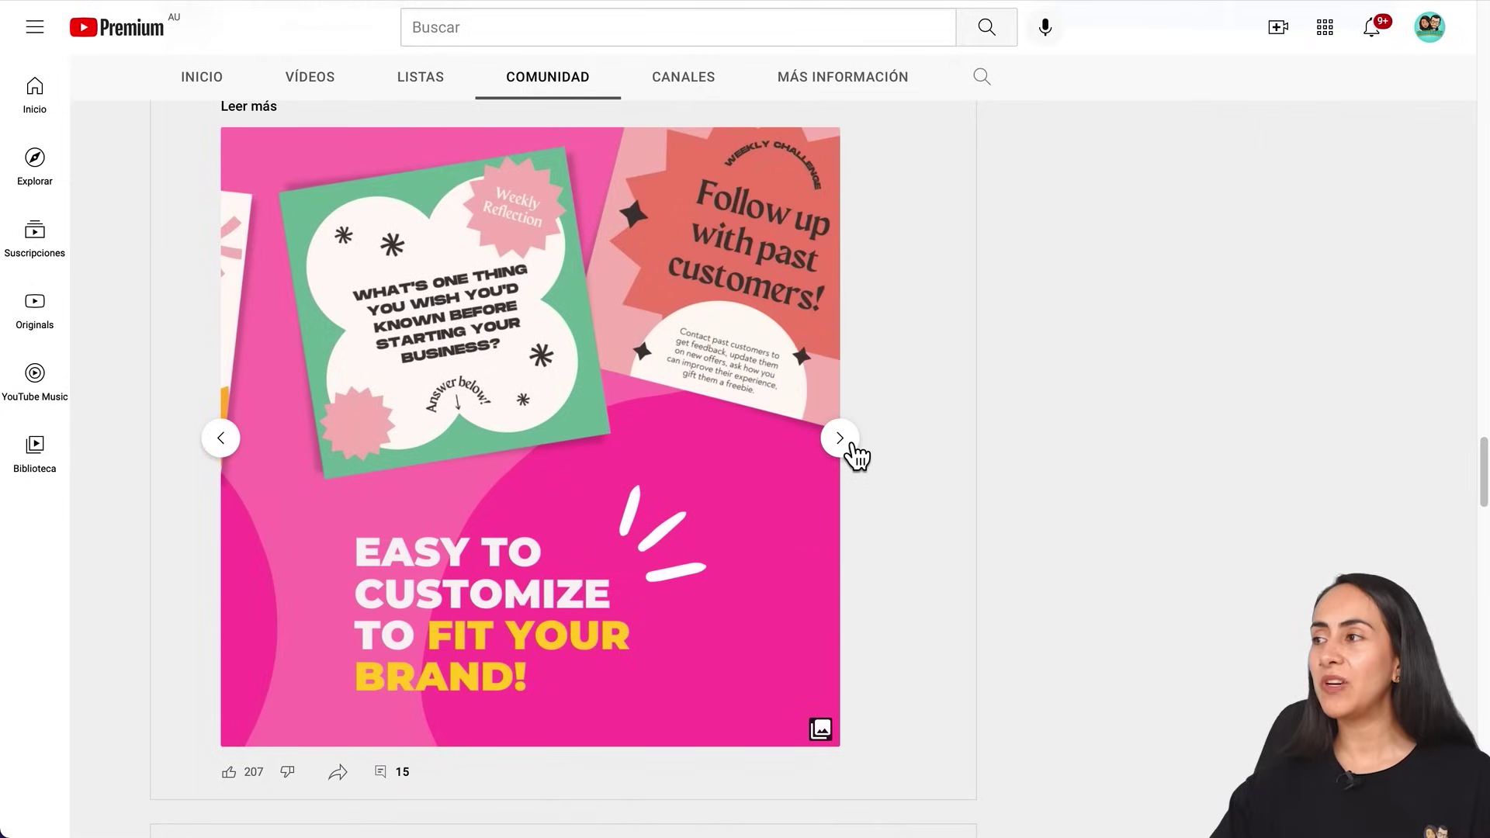
click(840, 439)
click(841, 439)
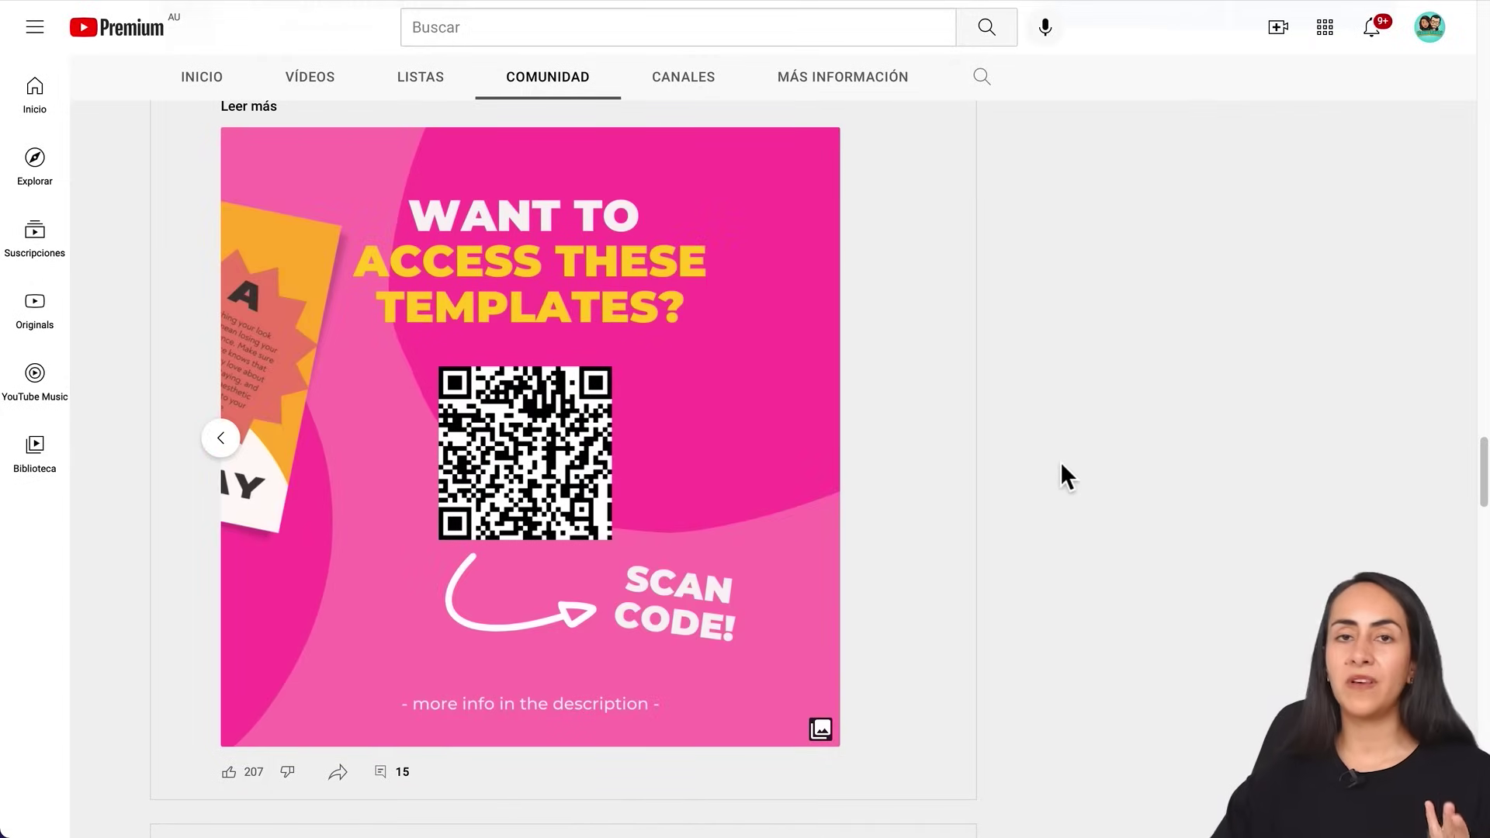